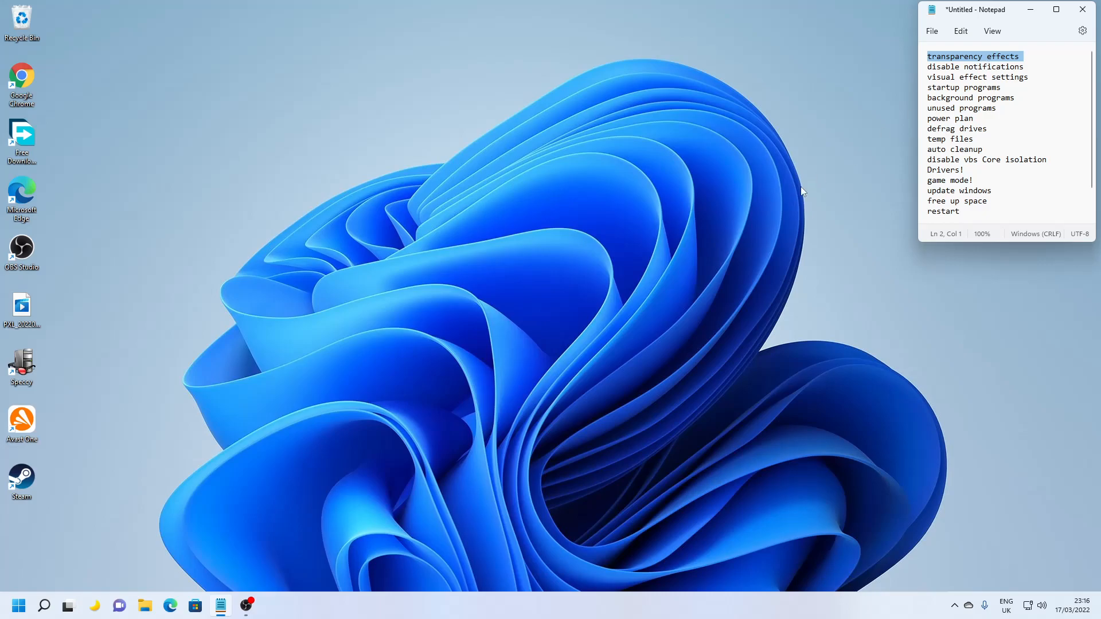
- Turn off Transparency effects and Animation effects in the Windows Visual effects settings, and close the settings window
left_click(17, 605)
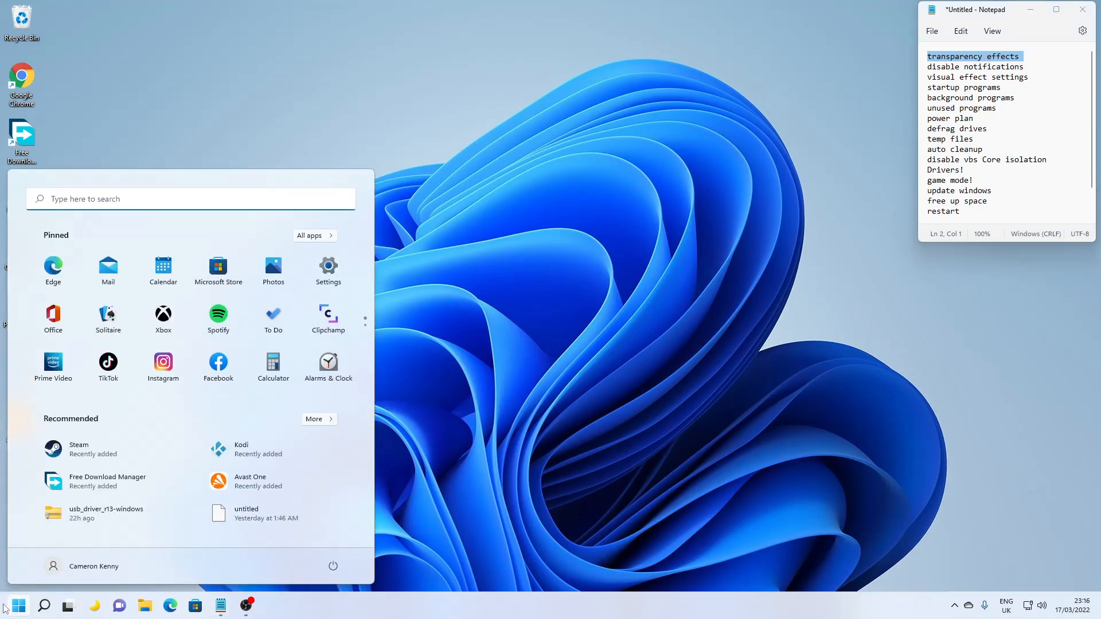
type("tra")
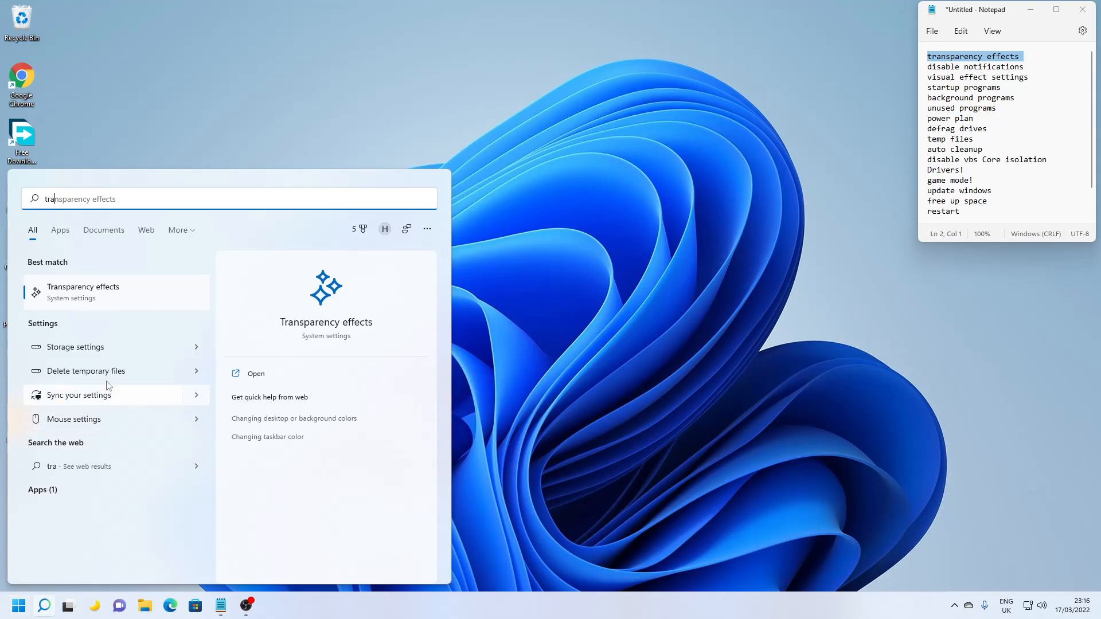
left_click(65, 293)
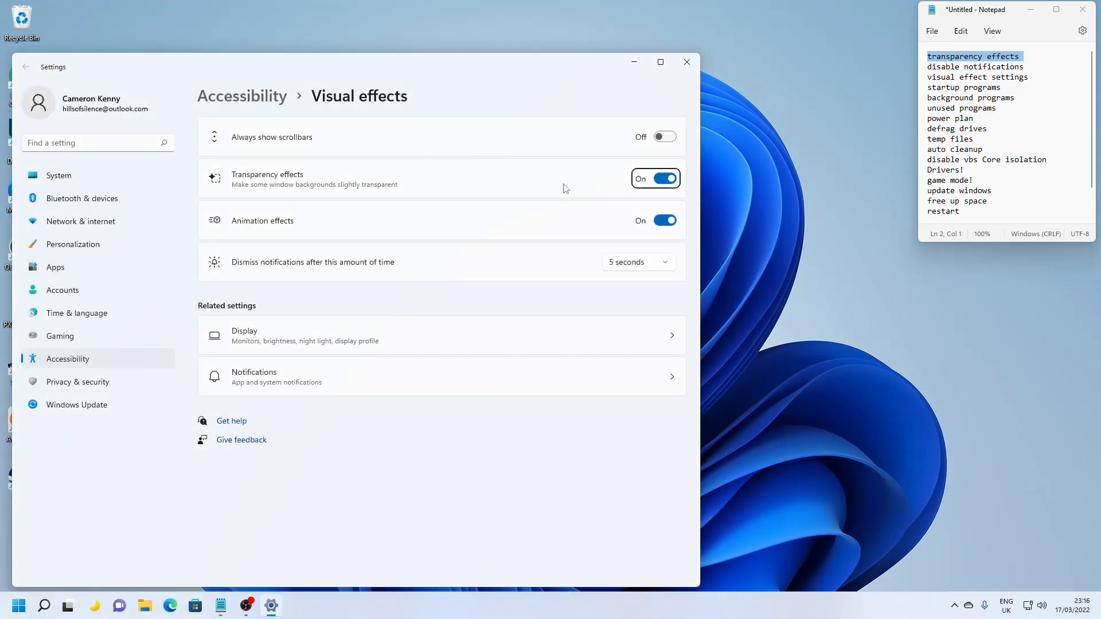
left_click(664, 179)
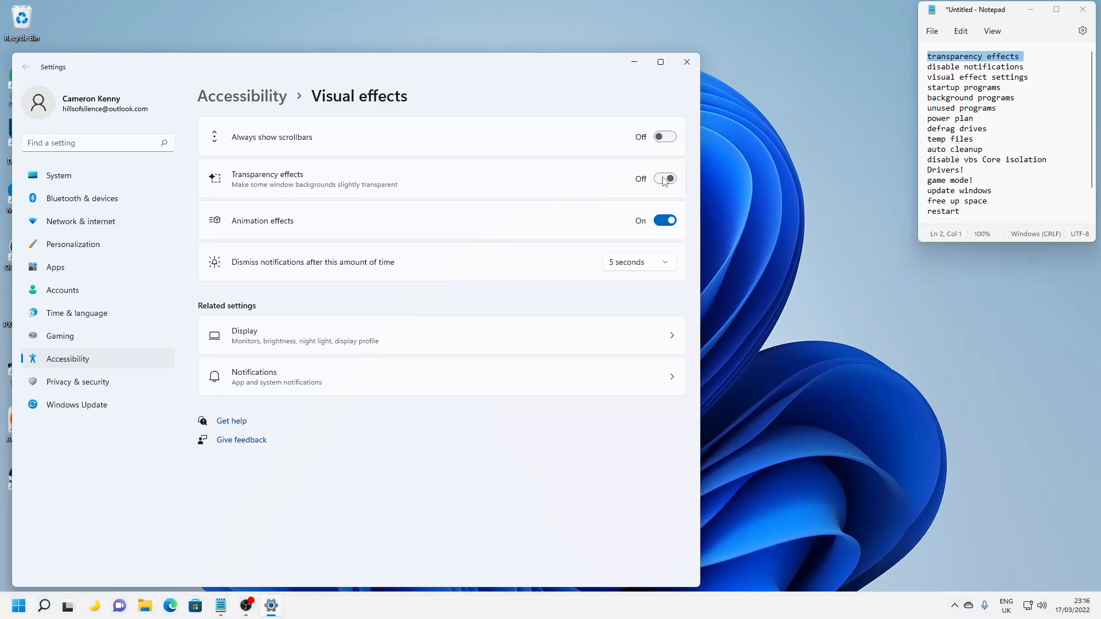
left_click(670, 223)
left_click_drag(569, 80, 646, 66)
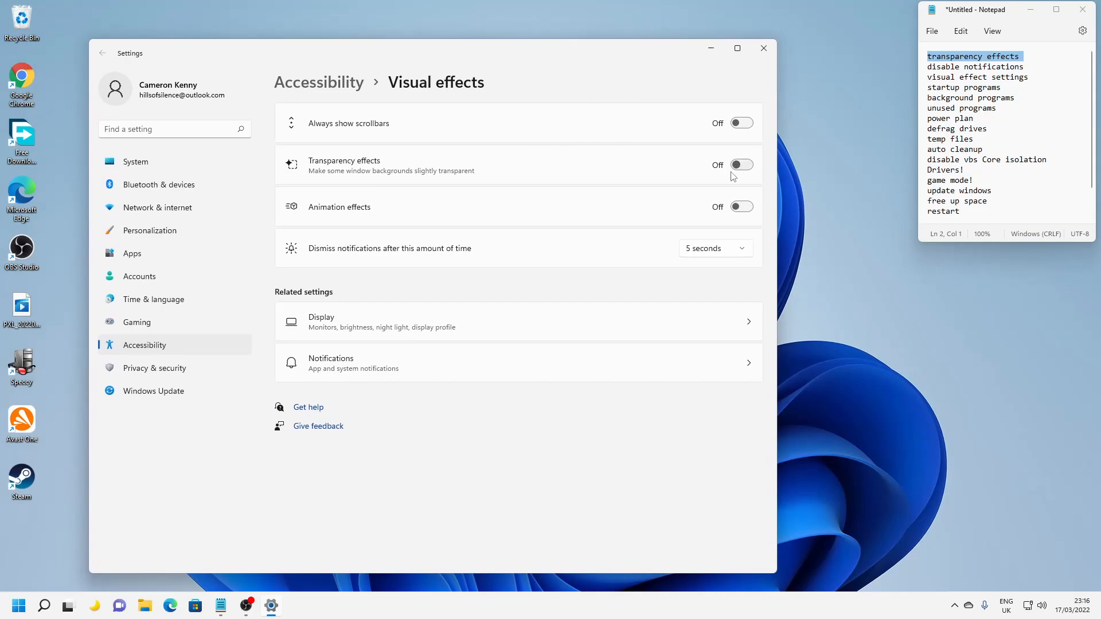
left_click(16, 608)
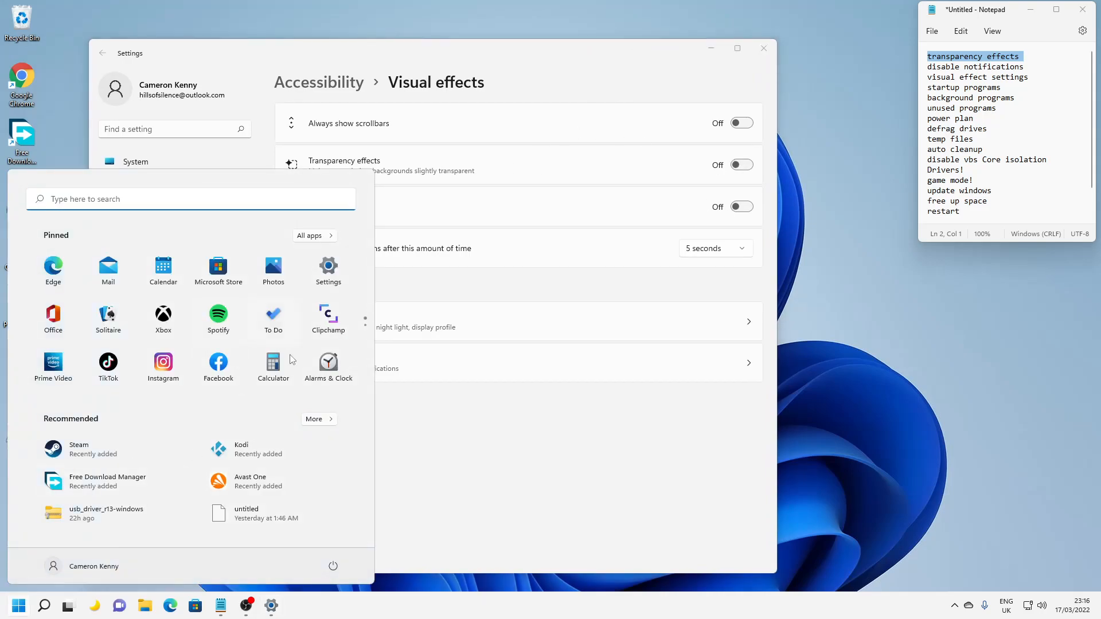
left_click(19, 605)
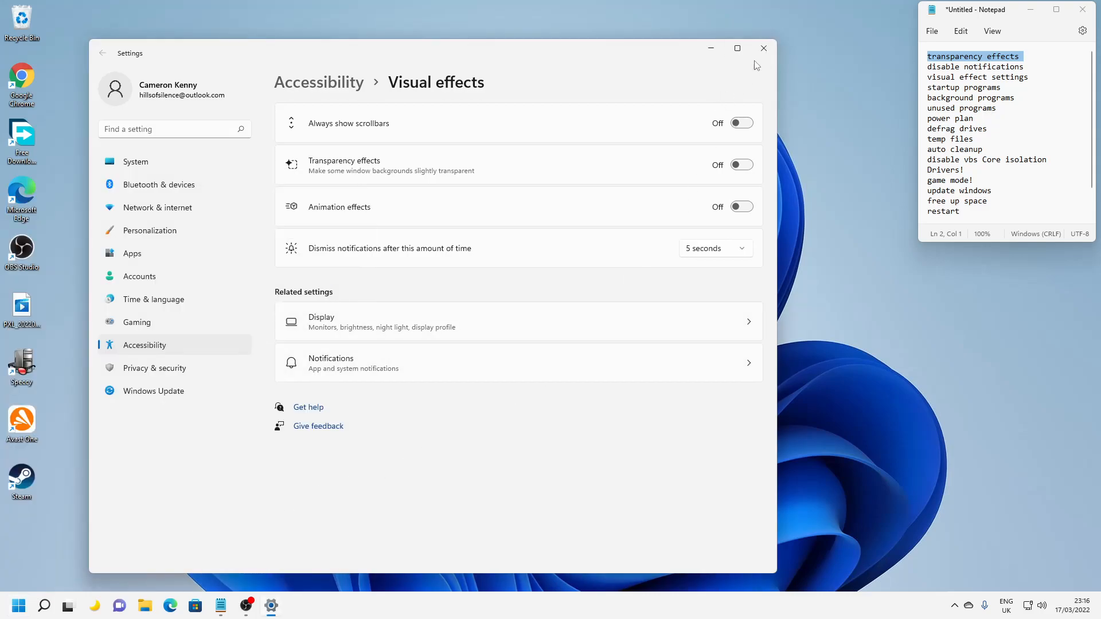
left_click(764, 48)
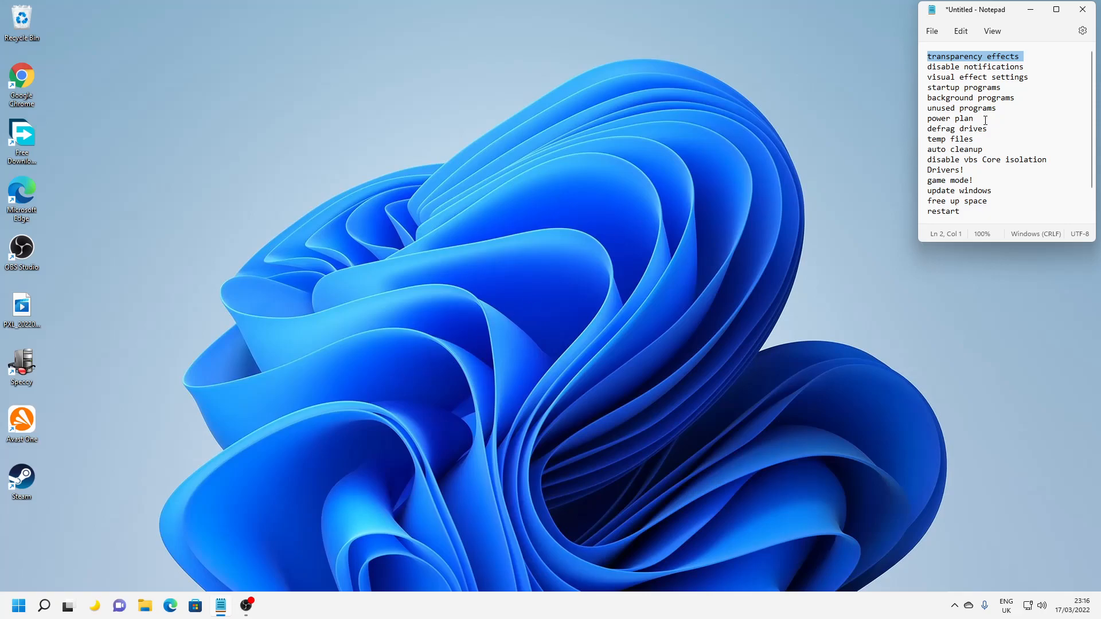
- Turn off notifications from apps and other senders in the Windows system settings, and close the settings window
left_click(14, 601)
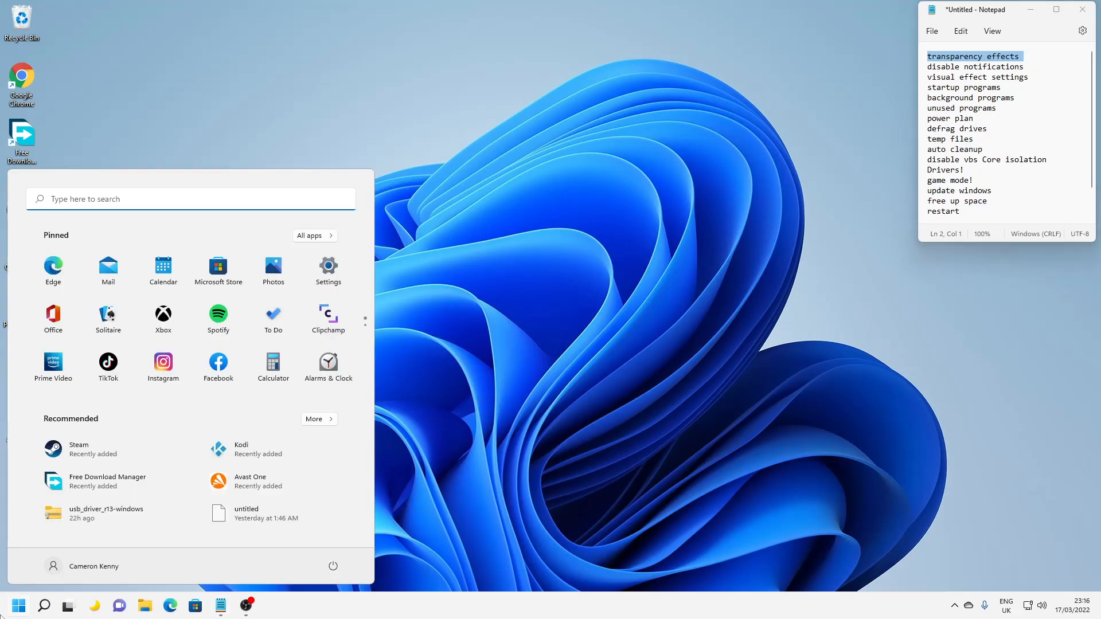
type("no")
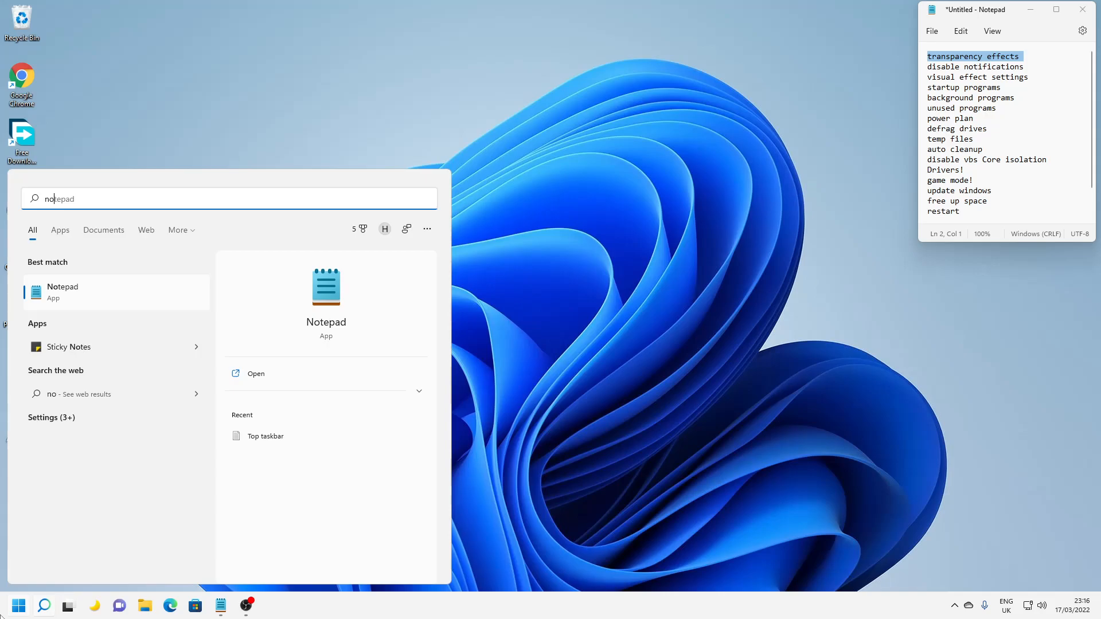
type("ti")
key("Return")
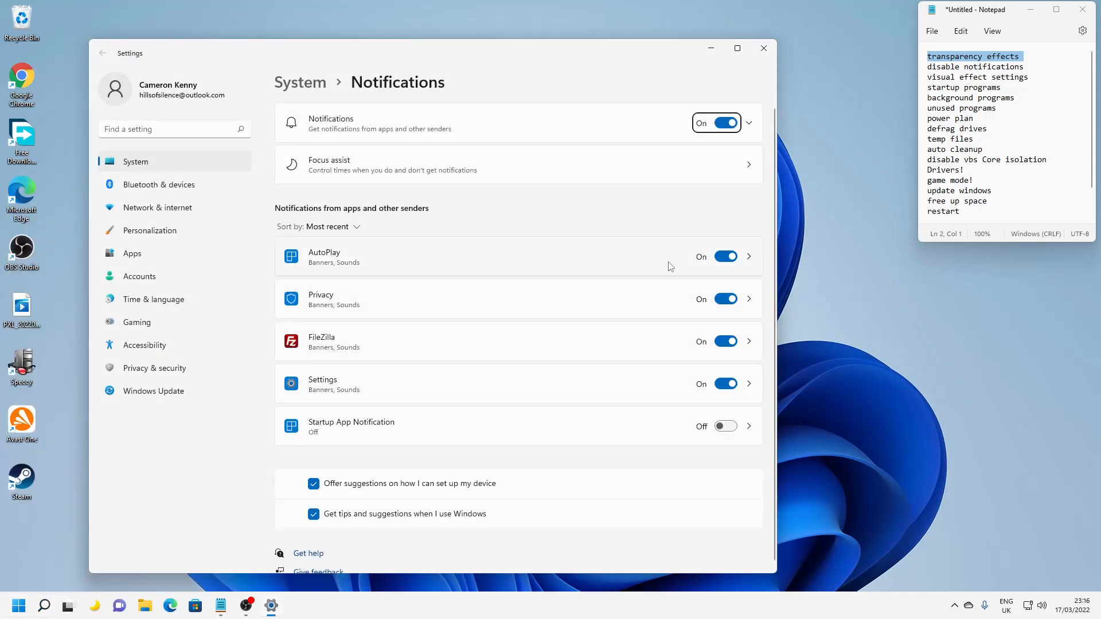
left_click(725, 123)
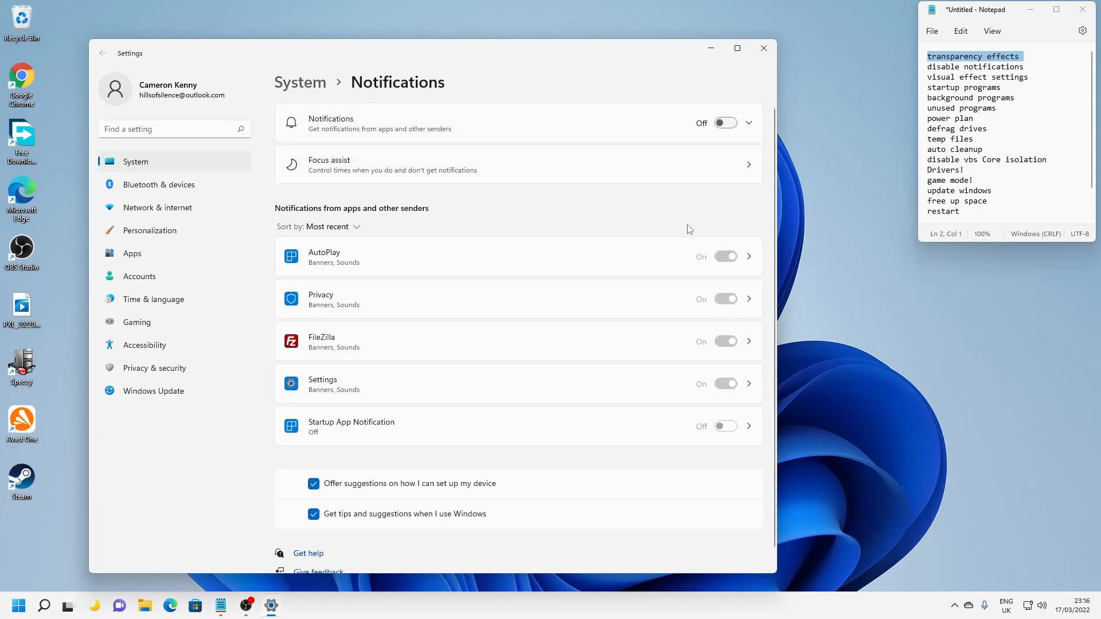
left_click(765, 56)
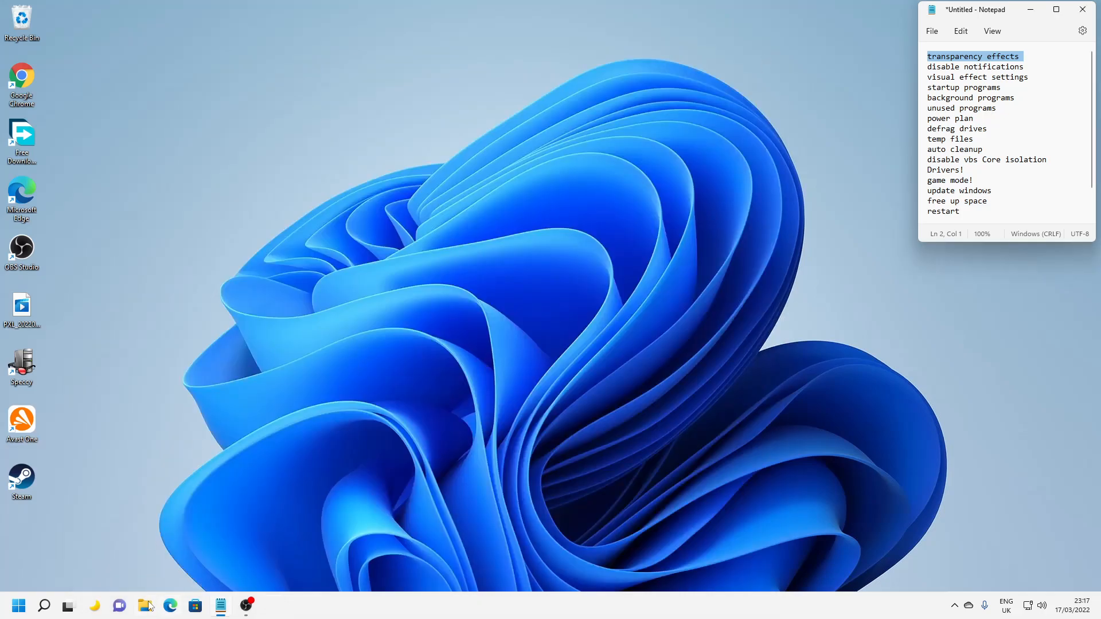
left_click(4, 612)
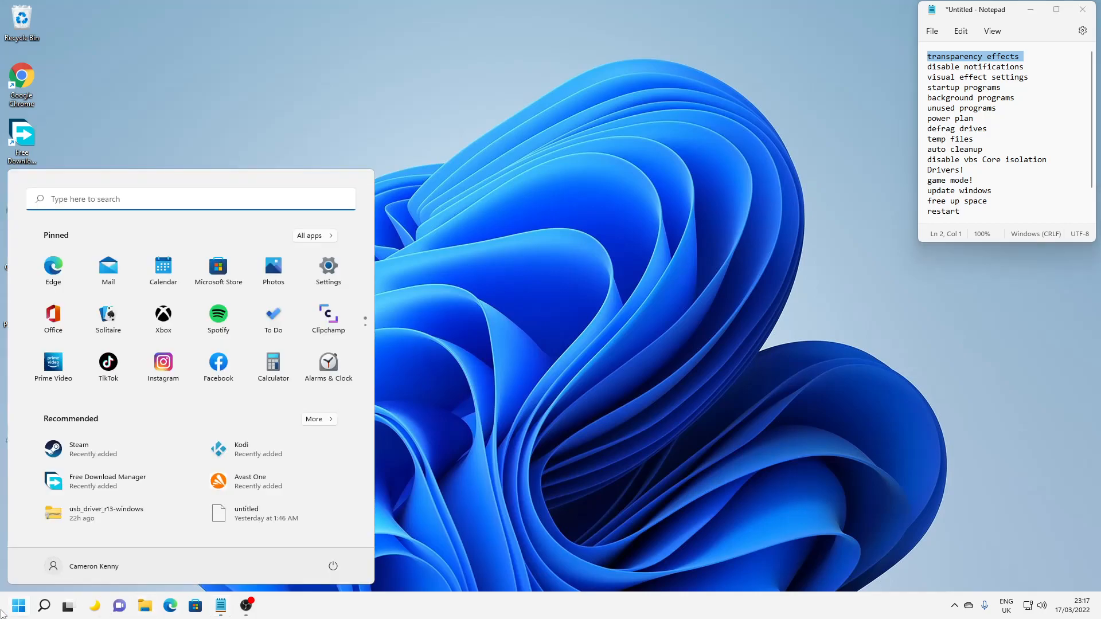
type("visual effects")
key("Return")
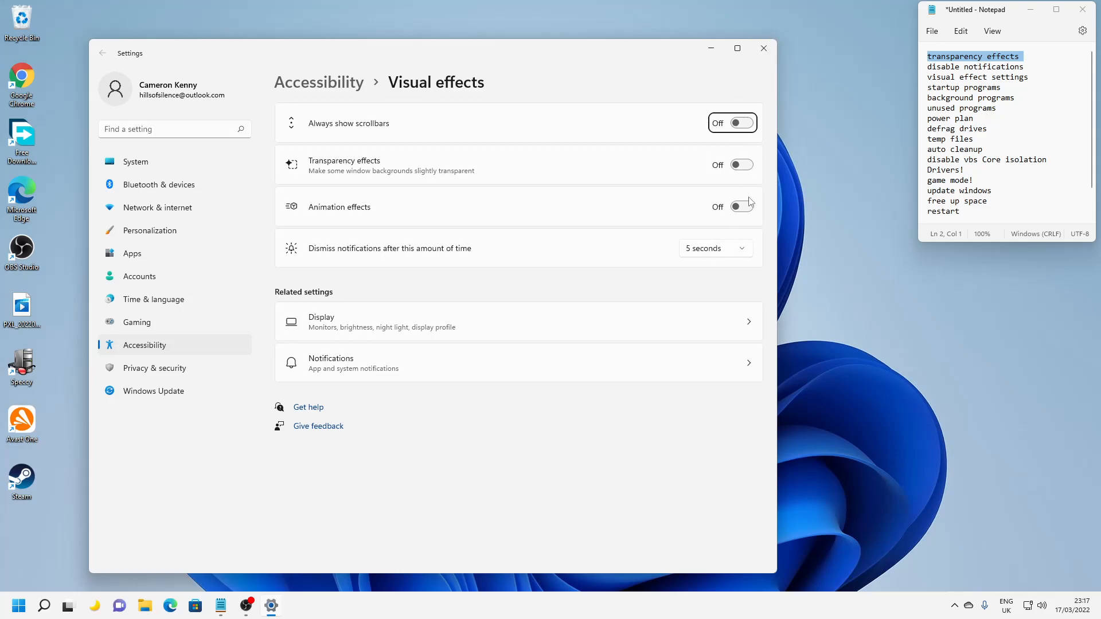
left_click(764, 48)
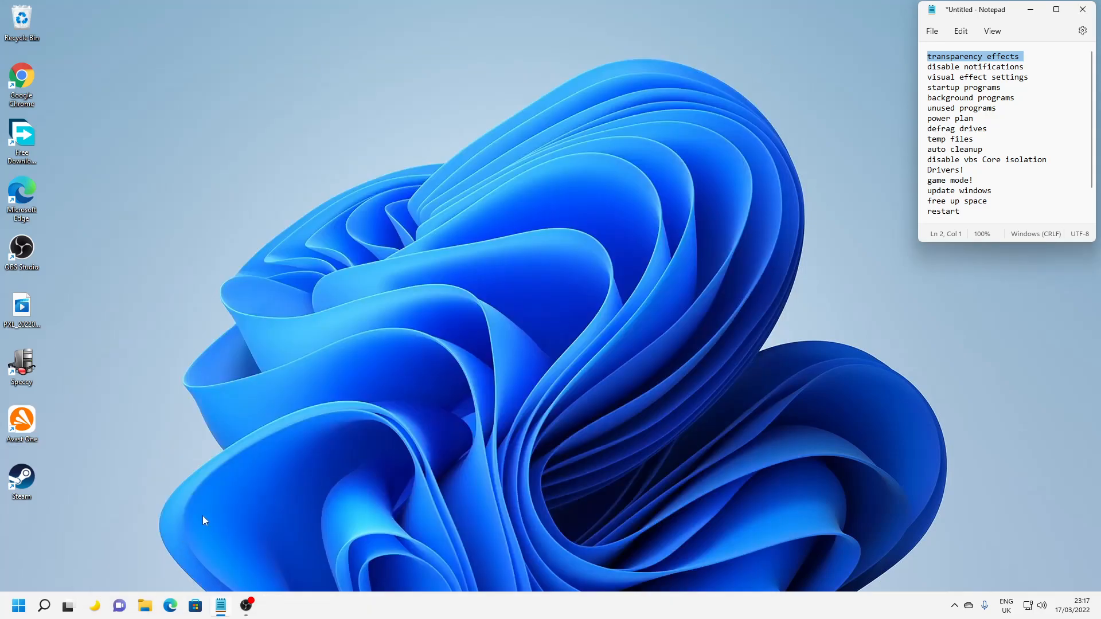
left_click(19, 606)
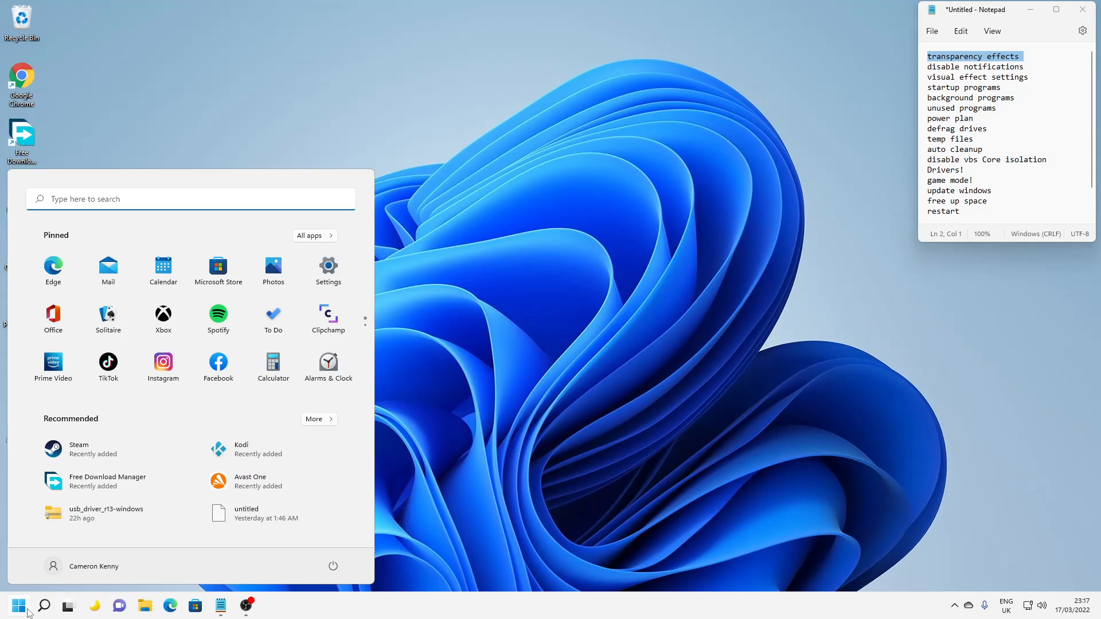
- Open the Advanced system settings from the properties of This PC in File Explorer
left_click(144, 607)
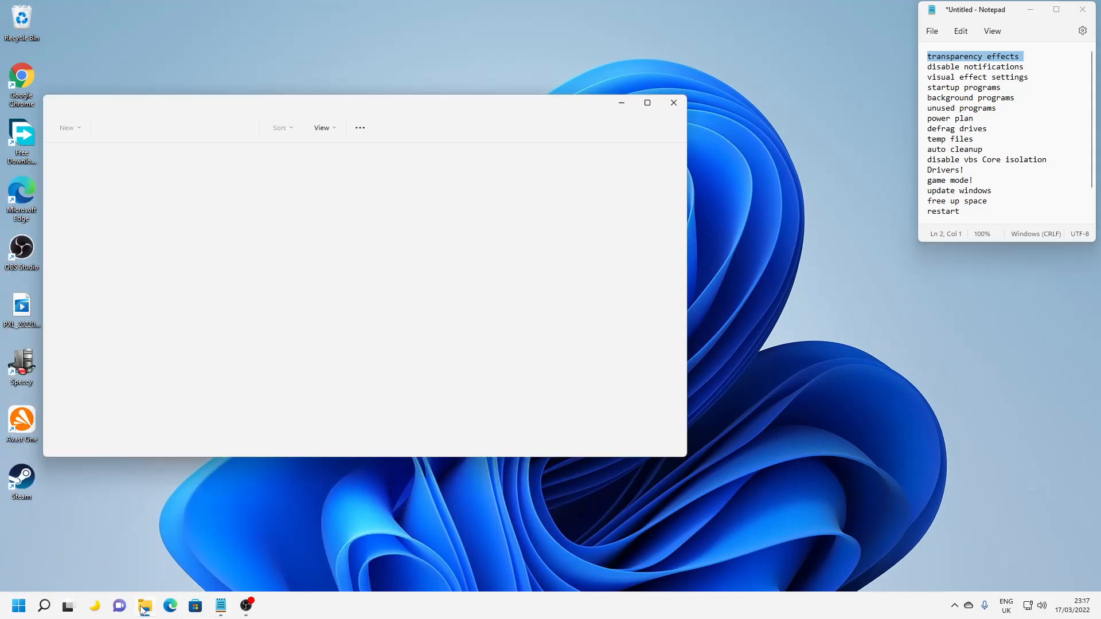
left_click(81, 344)
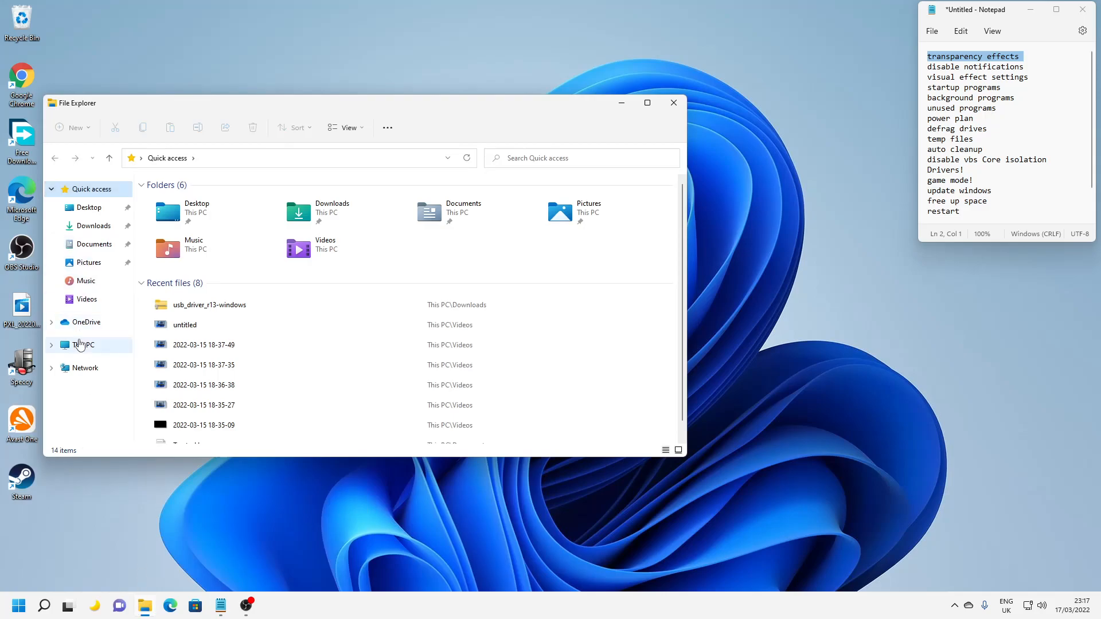
right_click(256, 350)
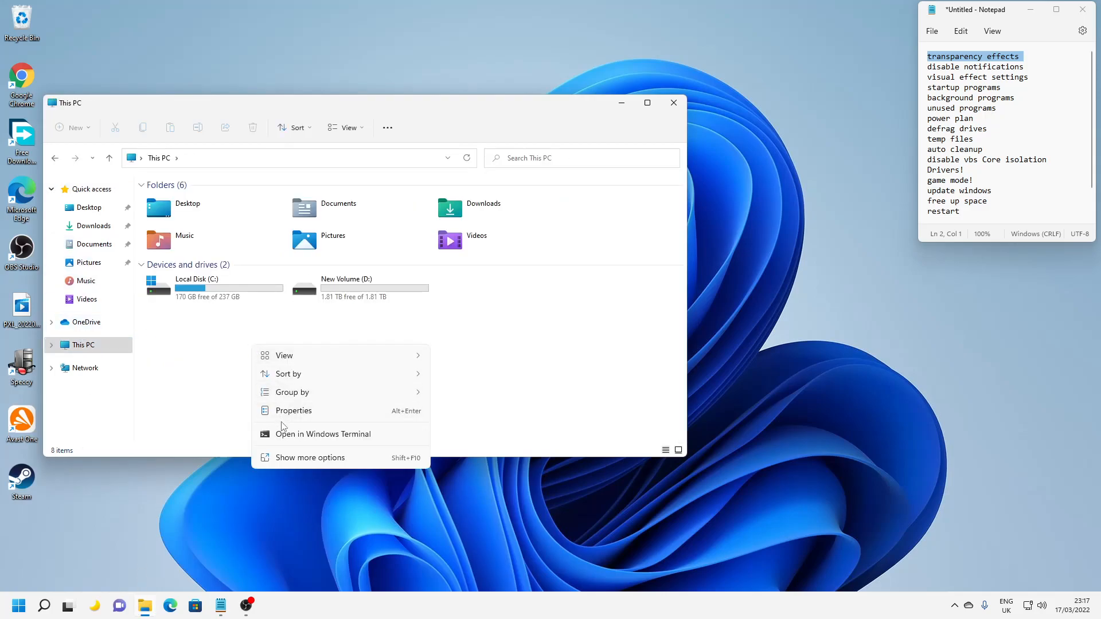
left_click(288, 413)
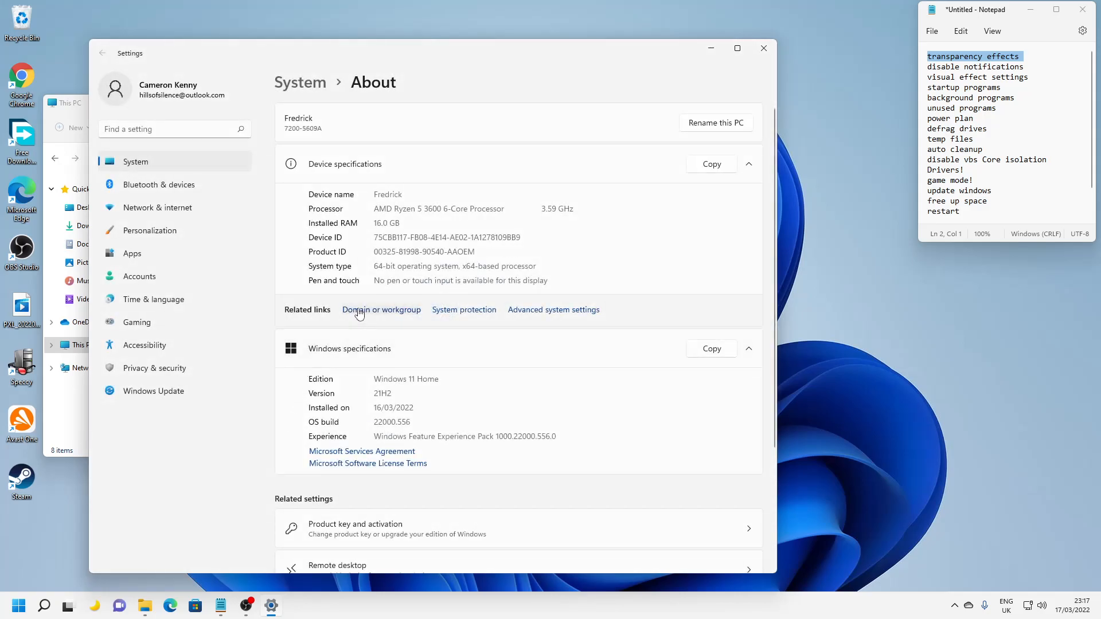
scroll(439, 408, "down", 3)
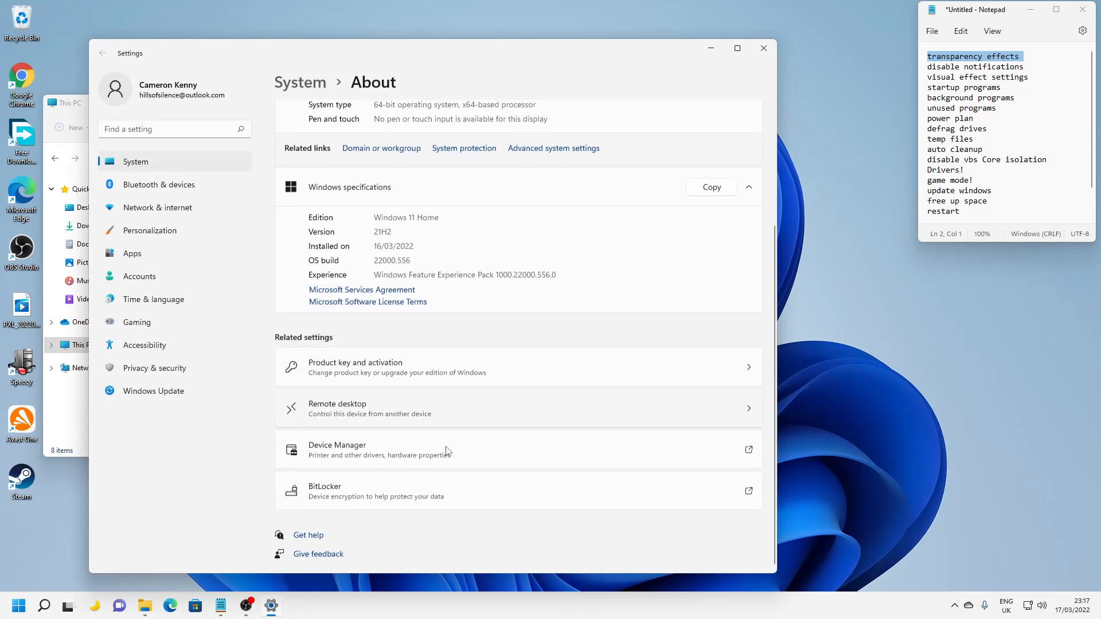
scroll(444, 361, "up", 3)
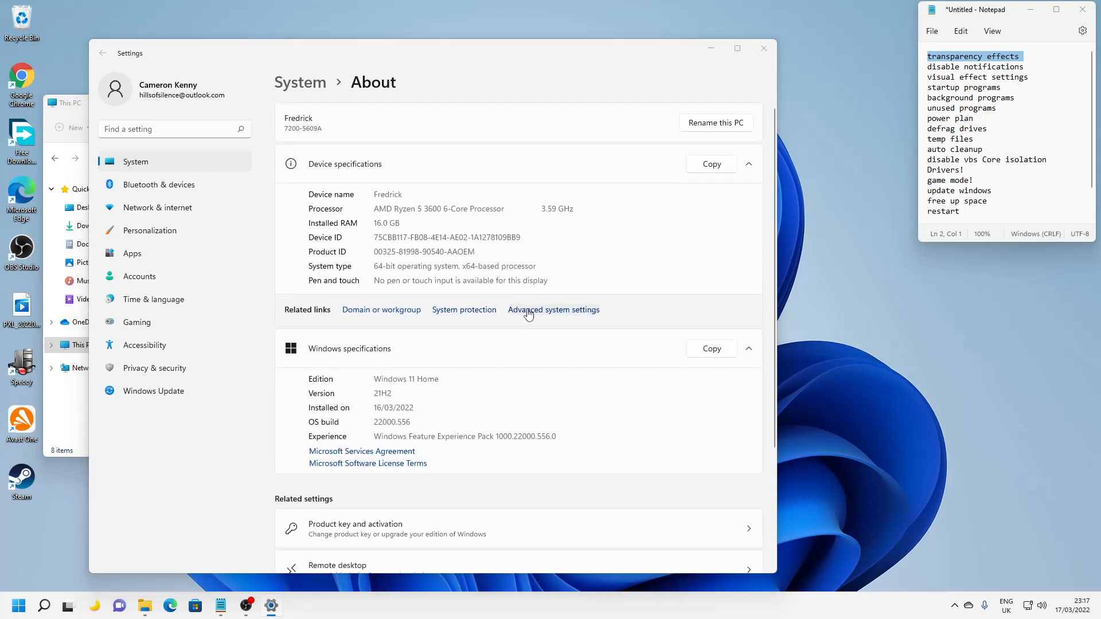
left_click(528, 314)
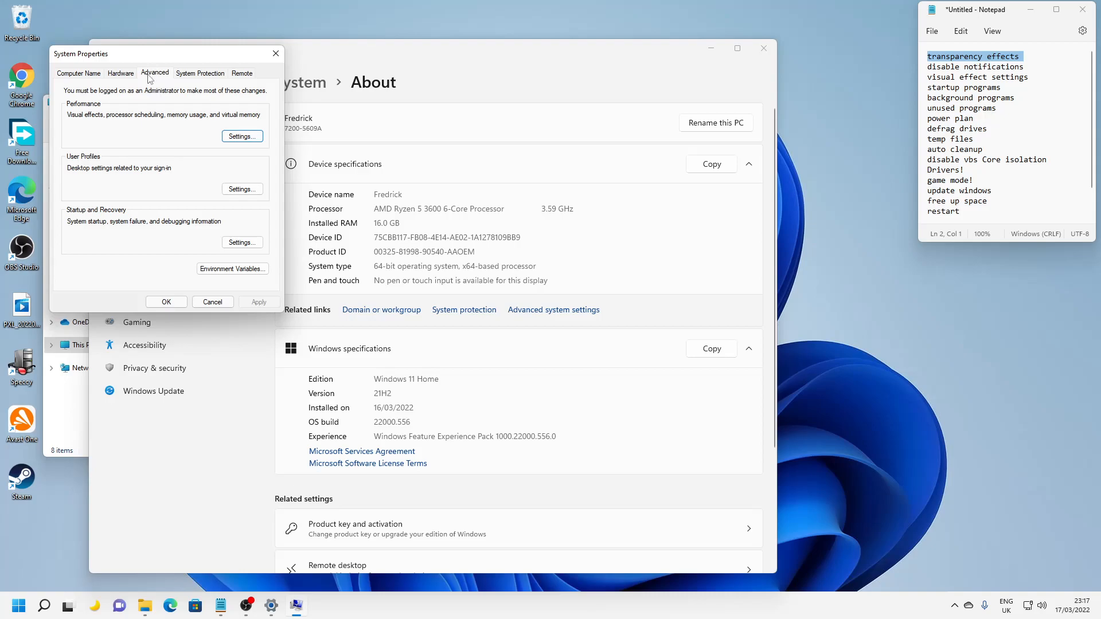
- Set the performance visual effects to "Adjust for best performance", apply the change and close System Properties
left_click(241, 137)
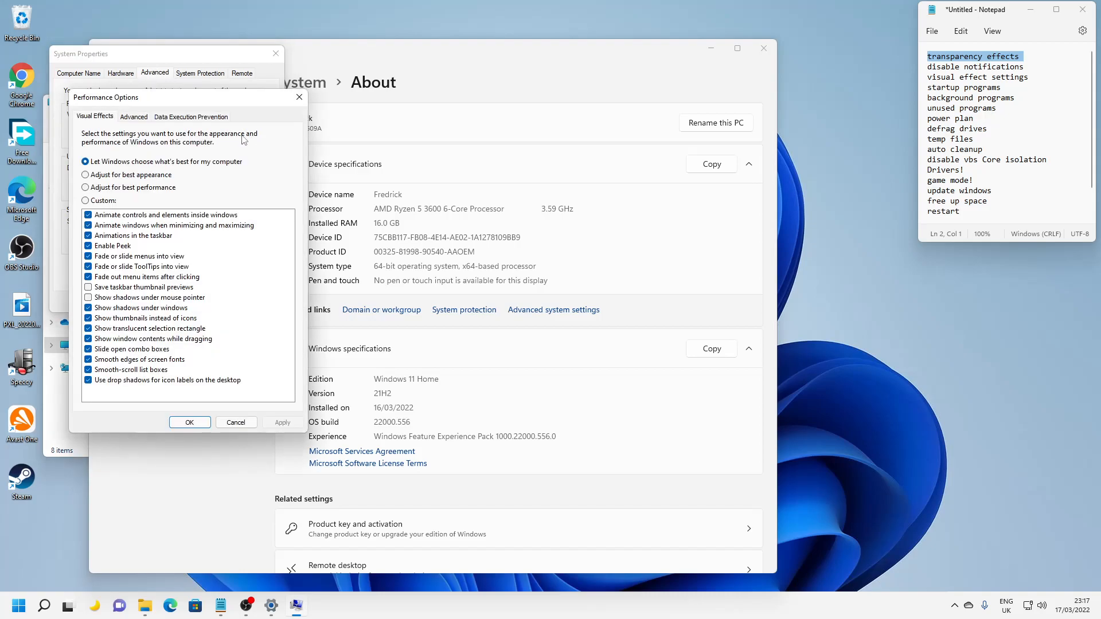
left_click(110, 189)
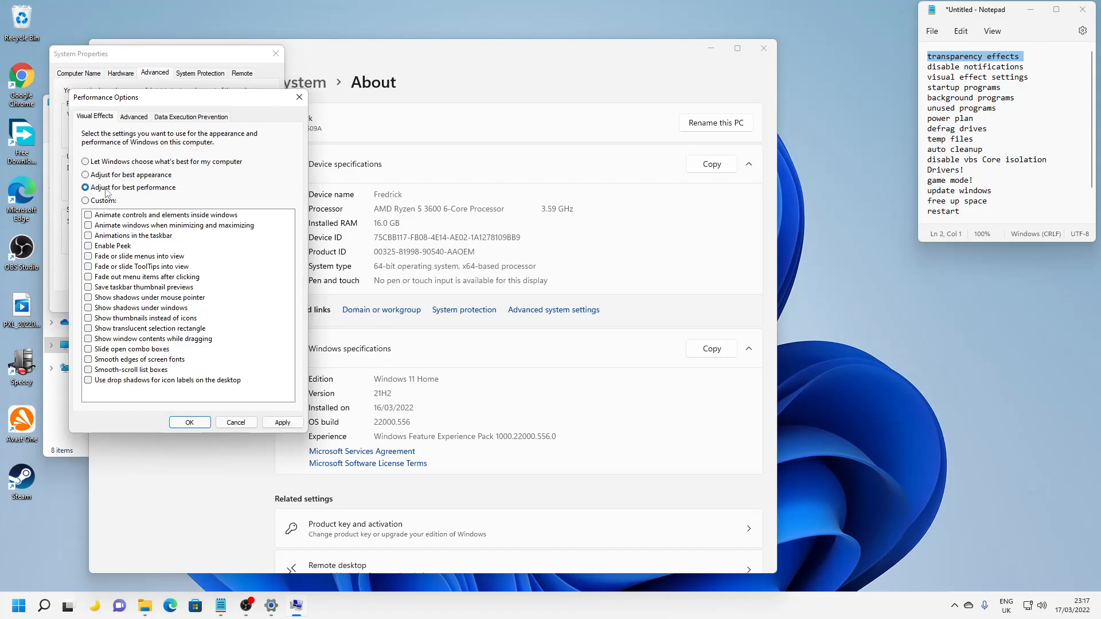
left_click(274, 423)
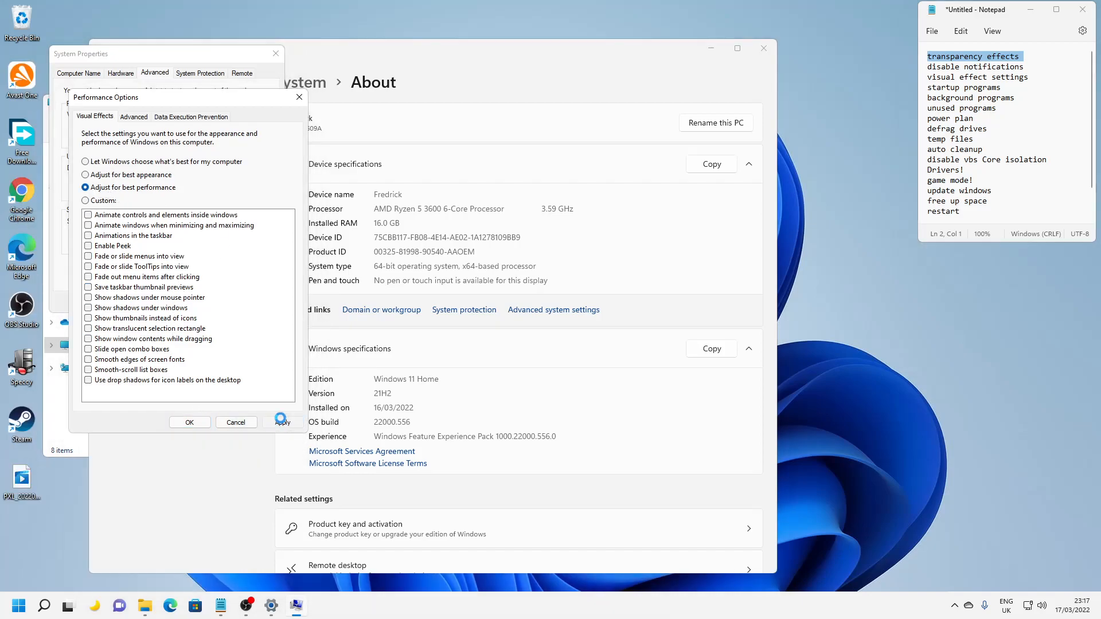
left_click(189, 422)
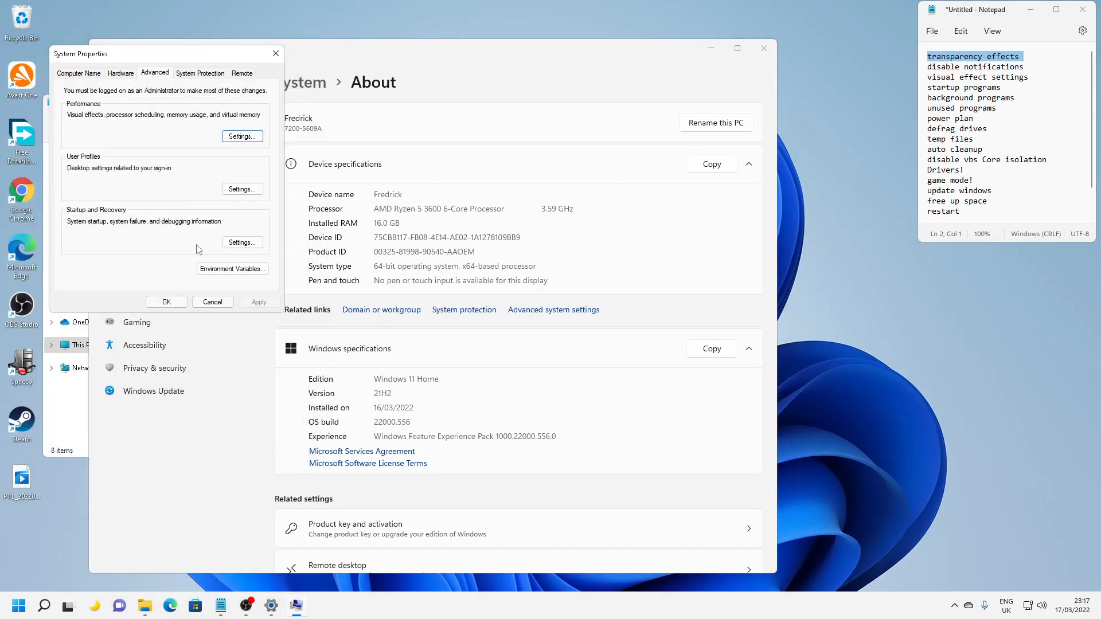
left_click(166, 301)
- Enable "Smooth edges of screen fonts" and "Smooth-scroll list boxes" in the performance visual effects, apply them, and close System Properties and Settings
left_click_drag(565, 89, 521, 43)
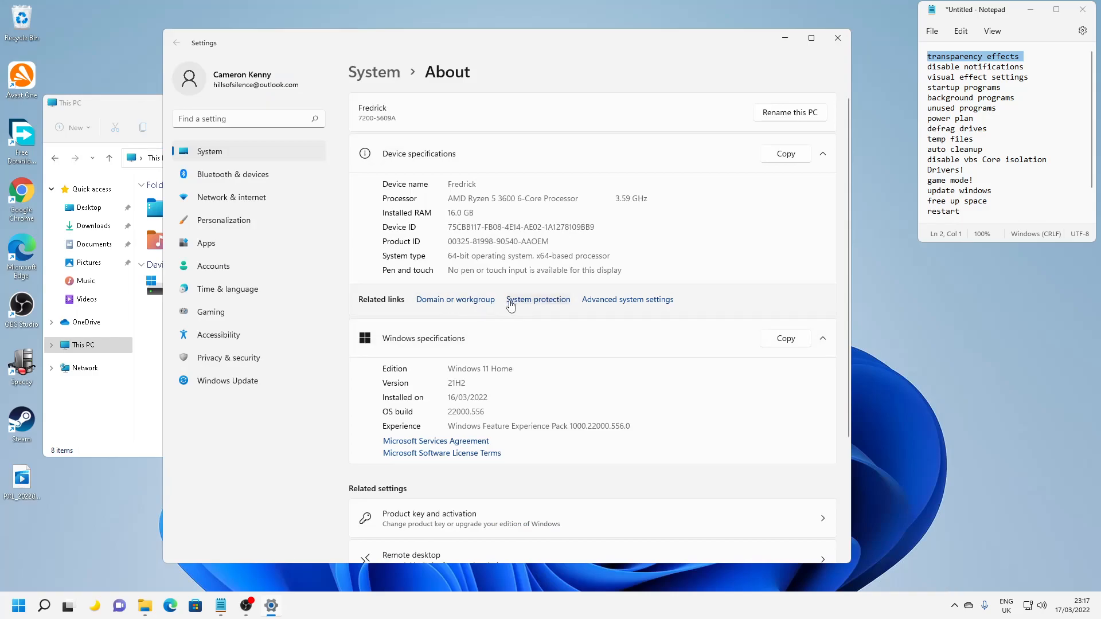
left_click(616, 310)
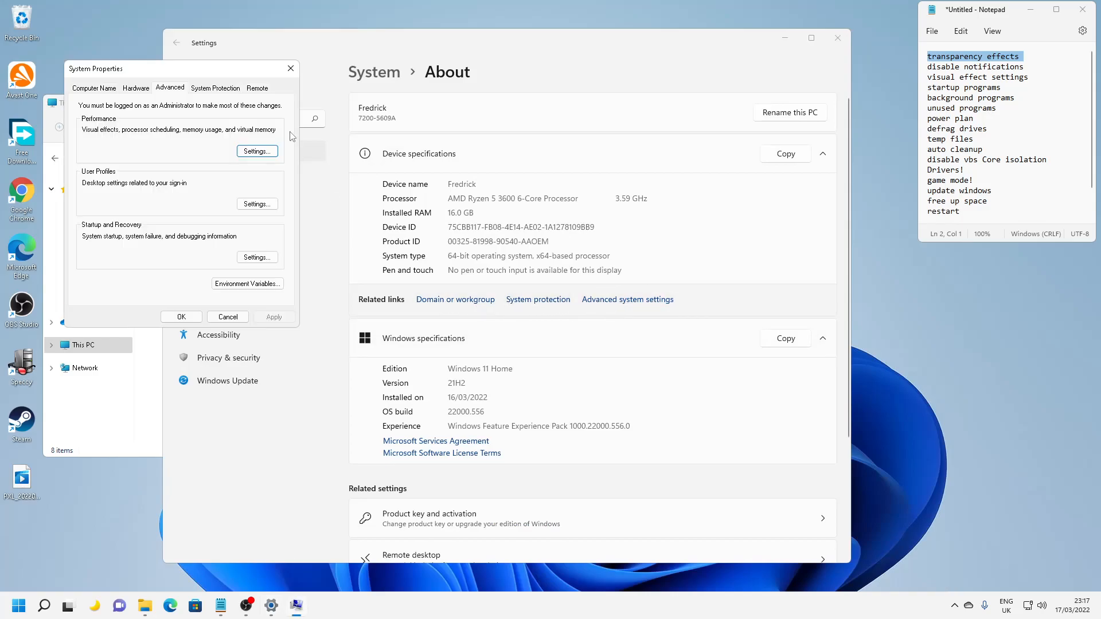
left_click(272, 156)
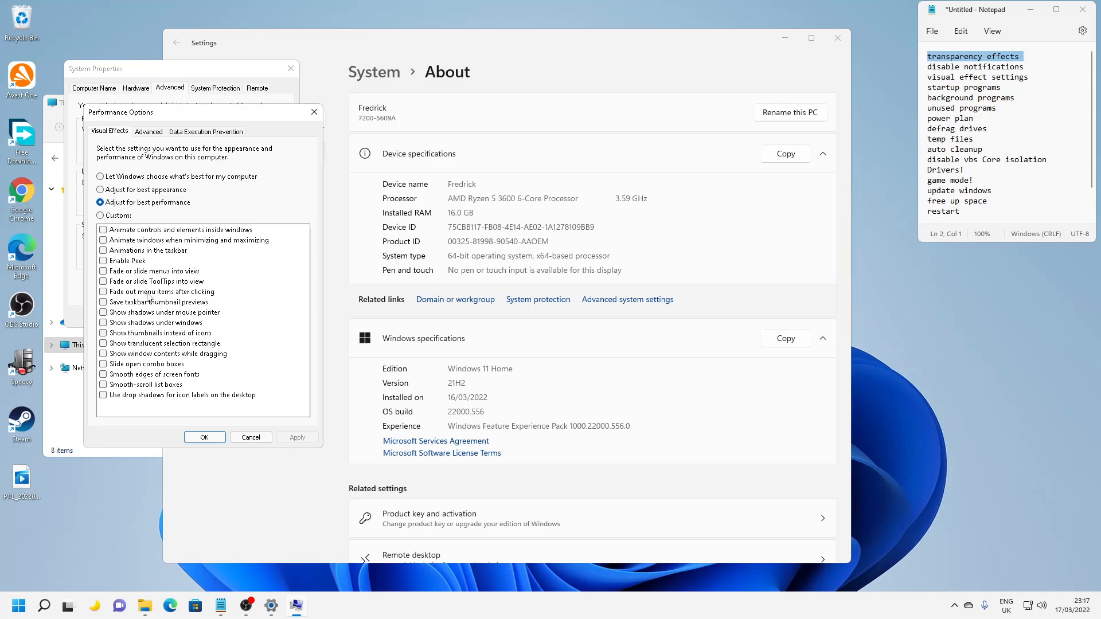
left_click(143, 375)
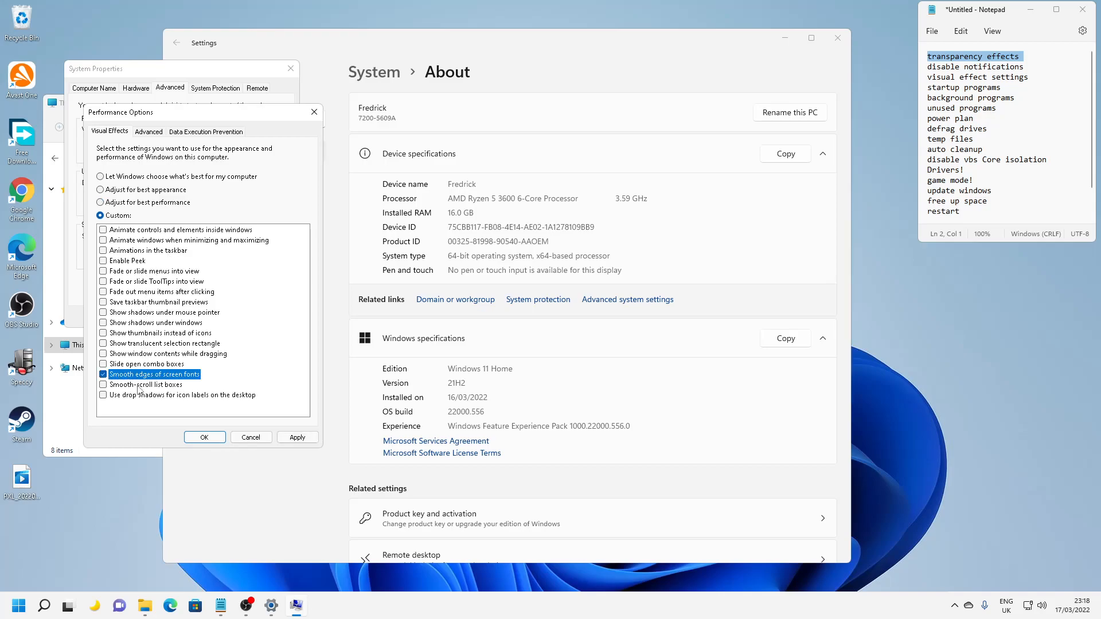
left_click(141, 384)
left_click(298, 438)
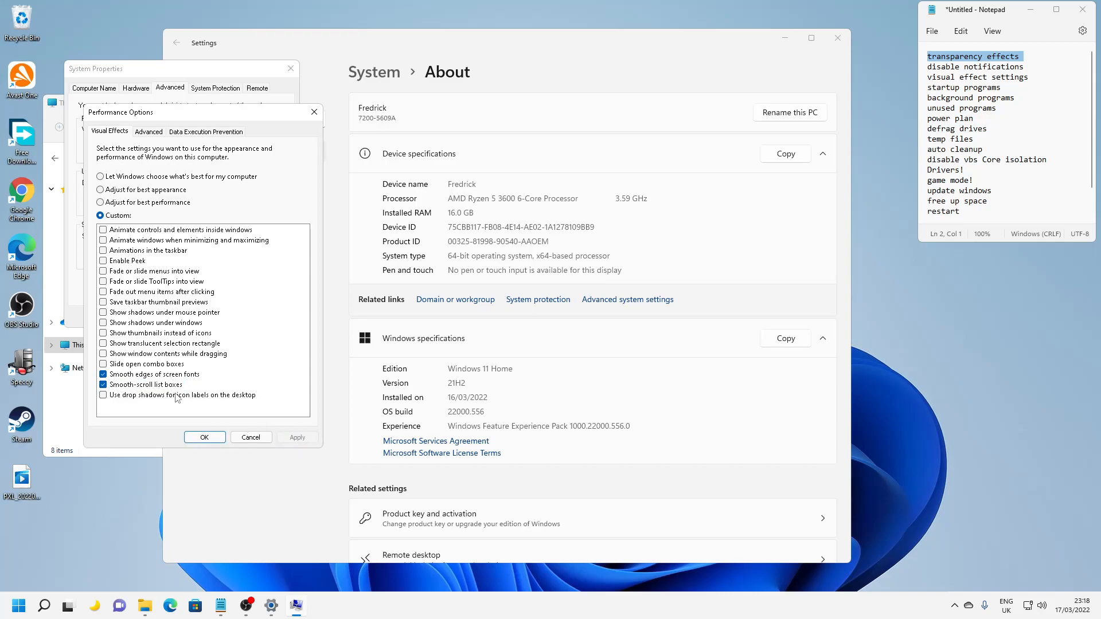
left_click(195, 437)
left_click_drag(194, 73, 261, 82)
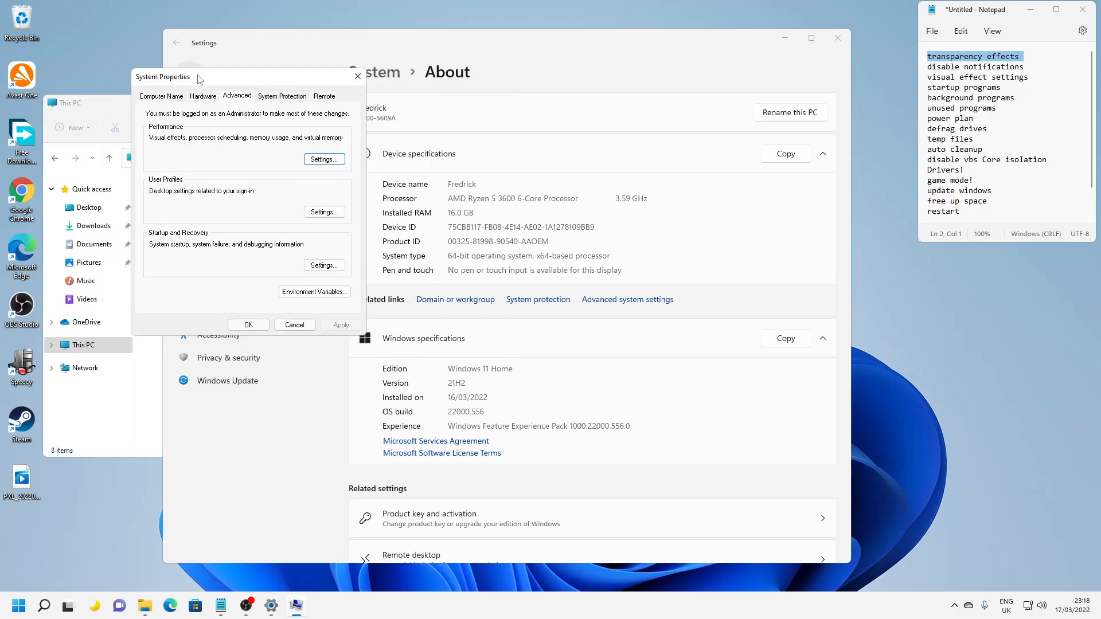
left_click(358, 76)
left_click(829, 39)
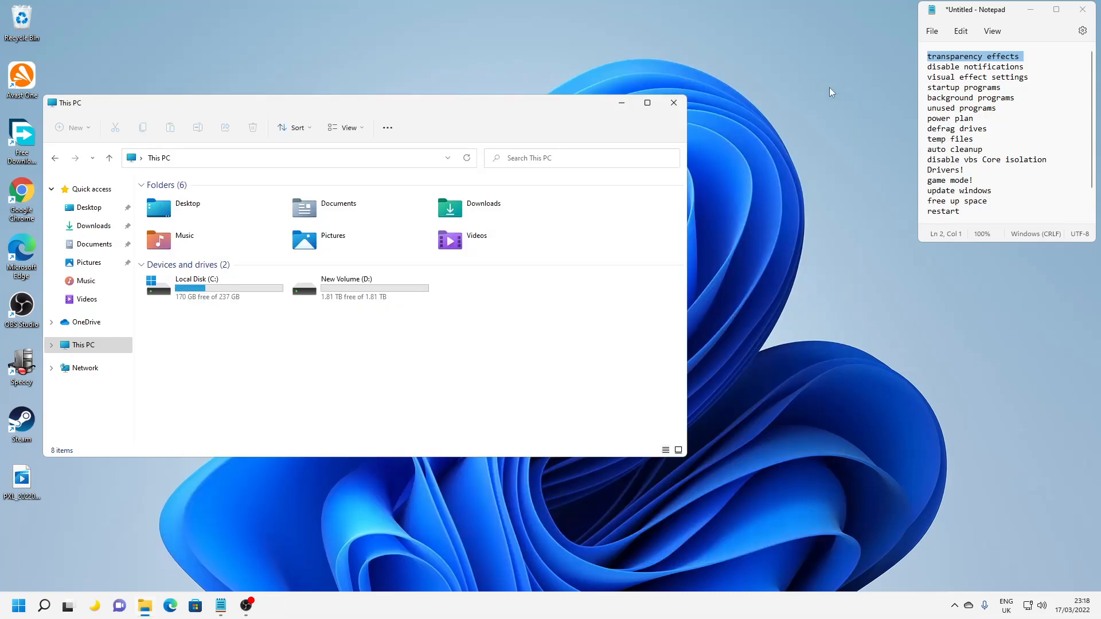
- Close File Explorer, highlight "startup programs" in the Notepad checklist and display the startup apps in Task Manager
left_click(674, 103)
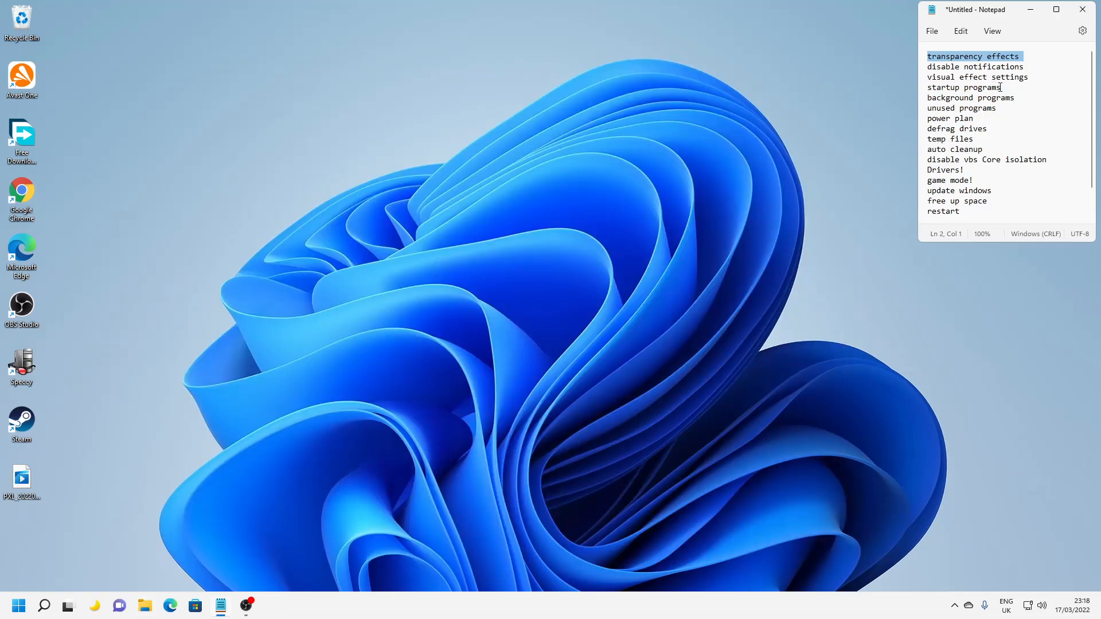
left_click_drag(1010, 88, 928, 89)
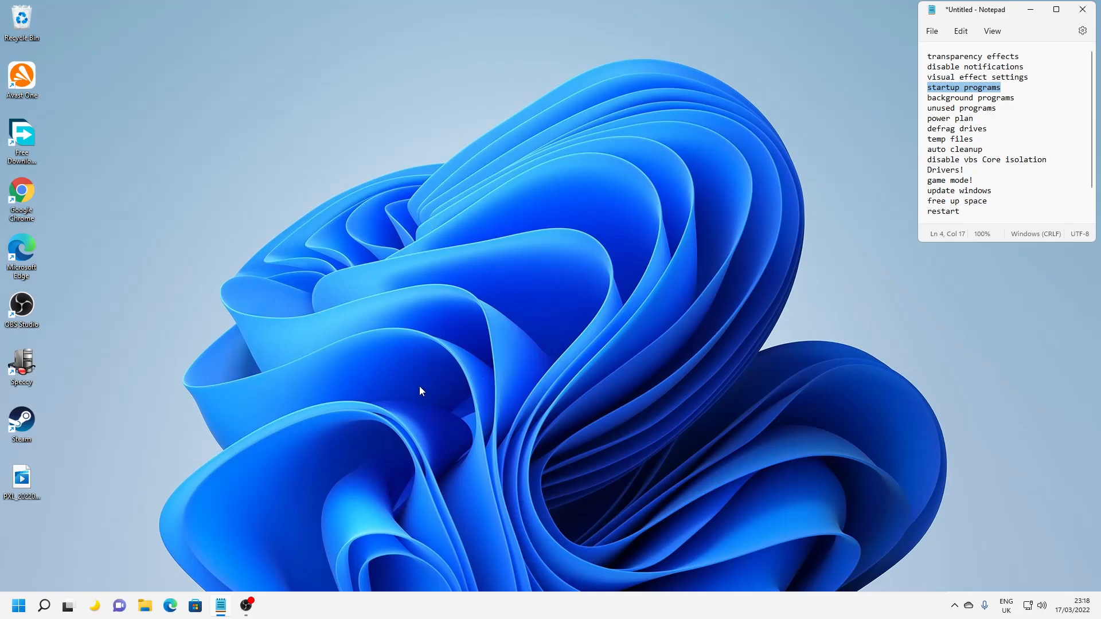
left_click(18, 605)
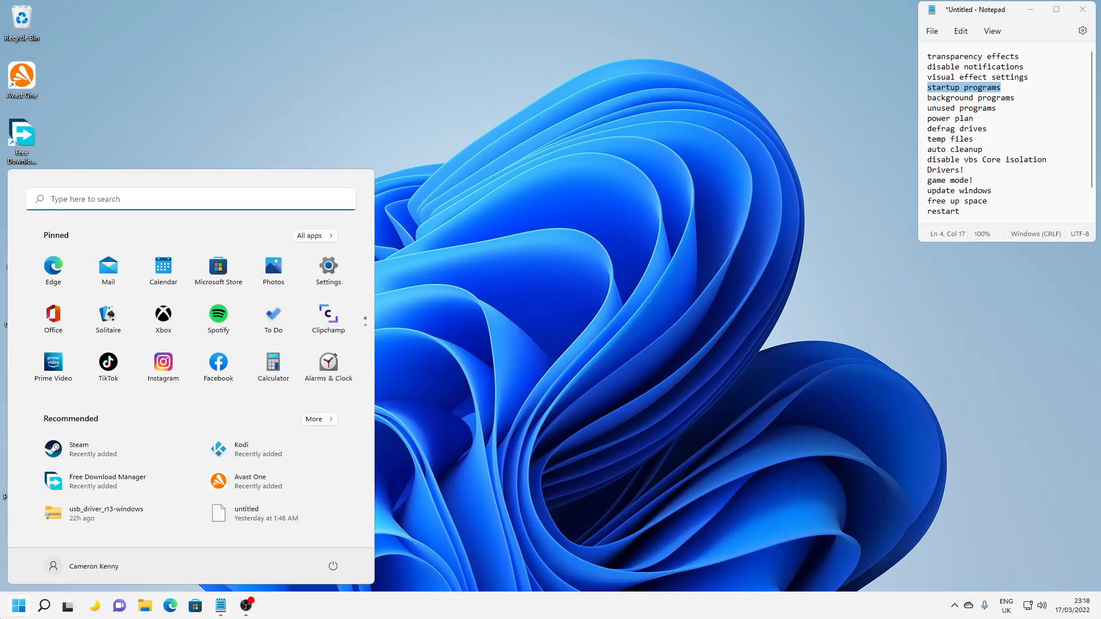
type("task manager")
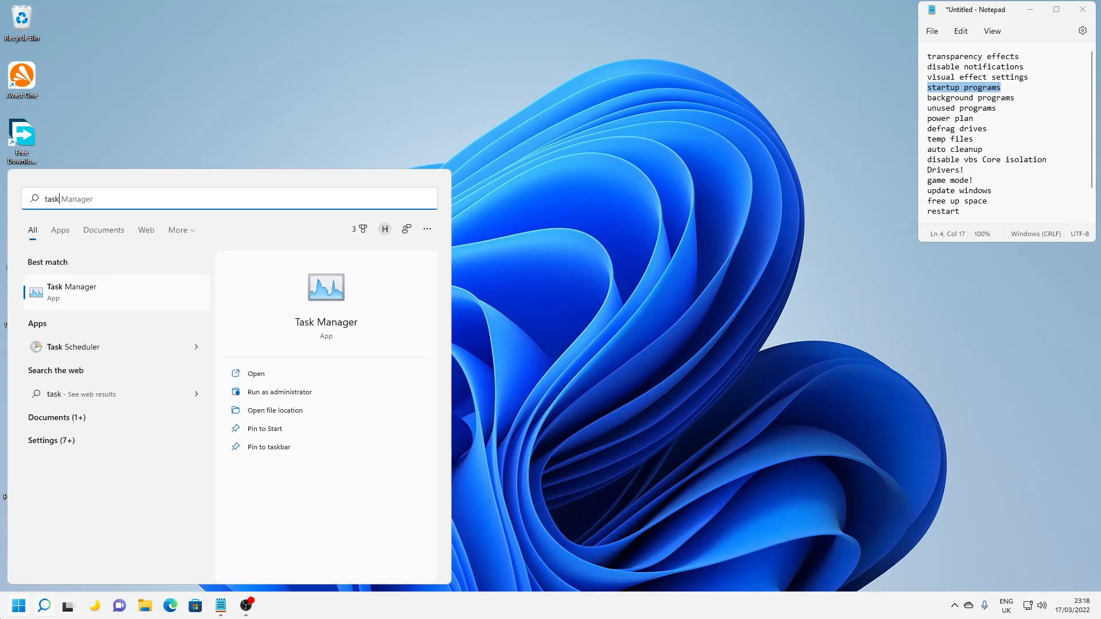
key("Return")
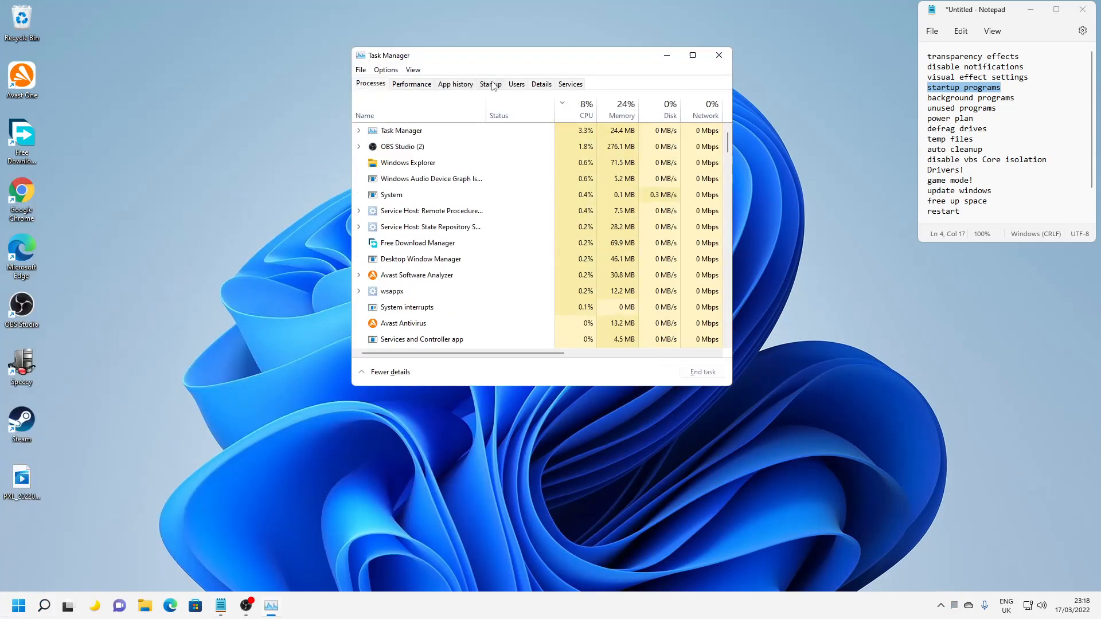
left_click(490, 84)
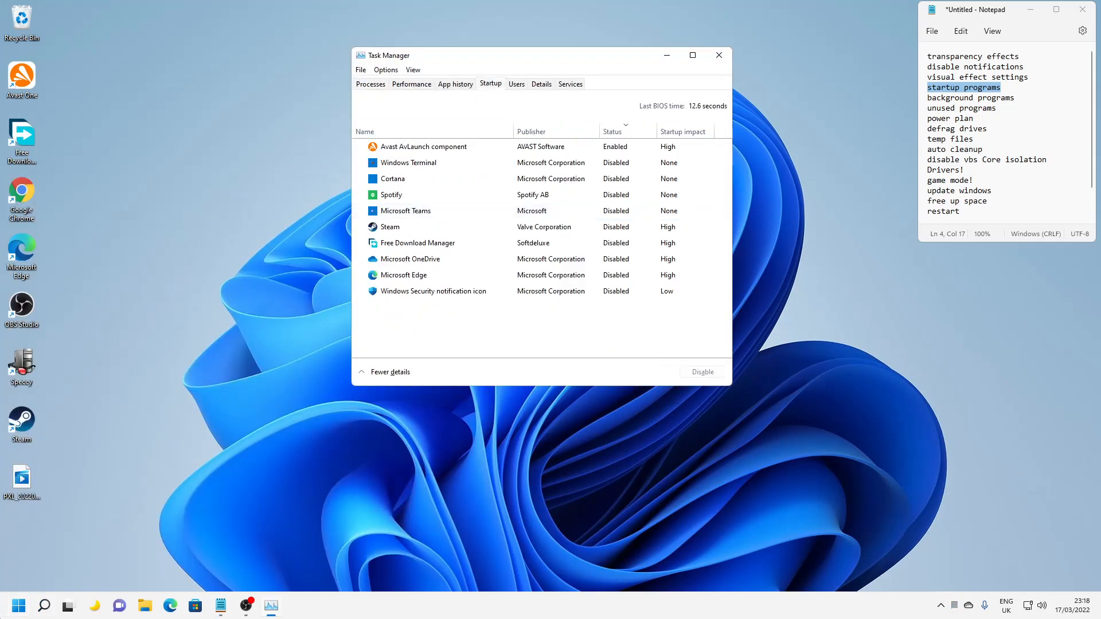
left_click(11, 607)
type("task")
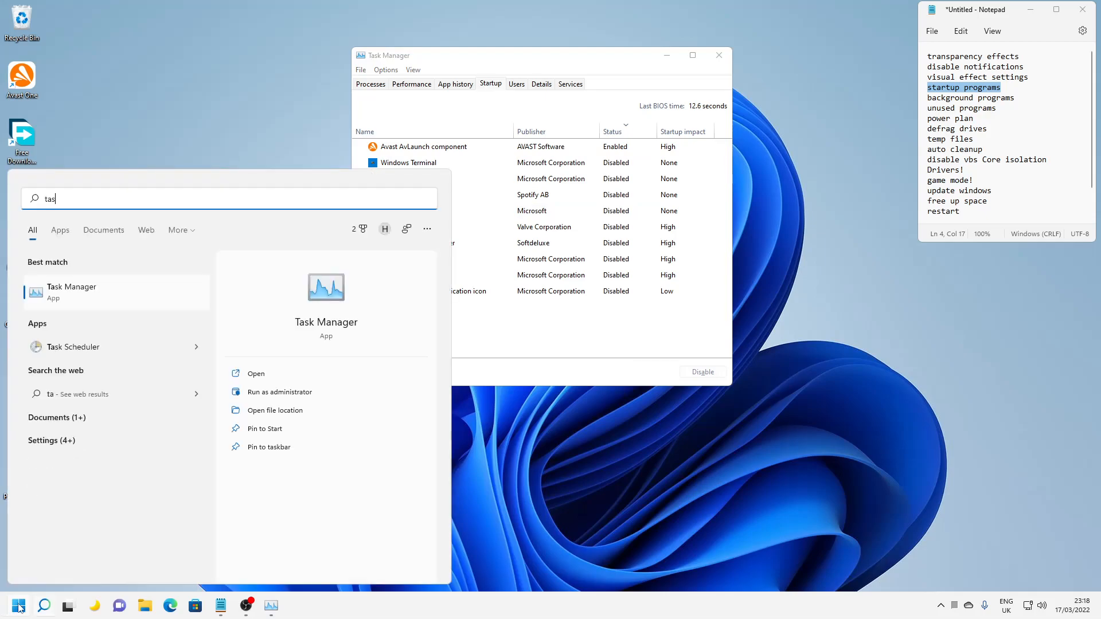
key("BackSpace")
key("BackSpace")
key("BackSpace")
key("BackSpace")
left_click(513, 61)
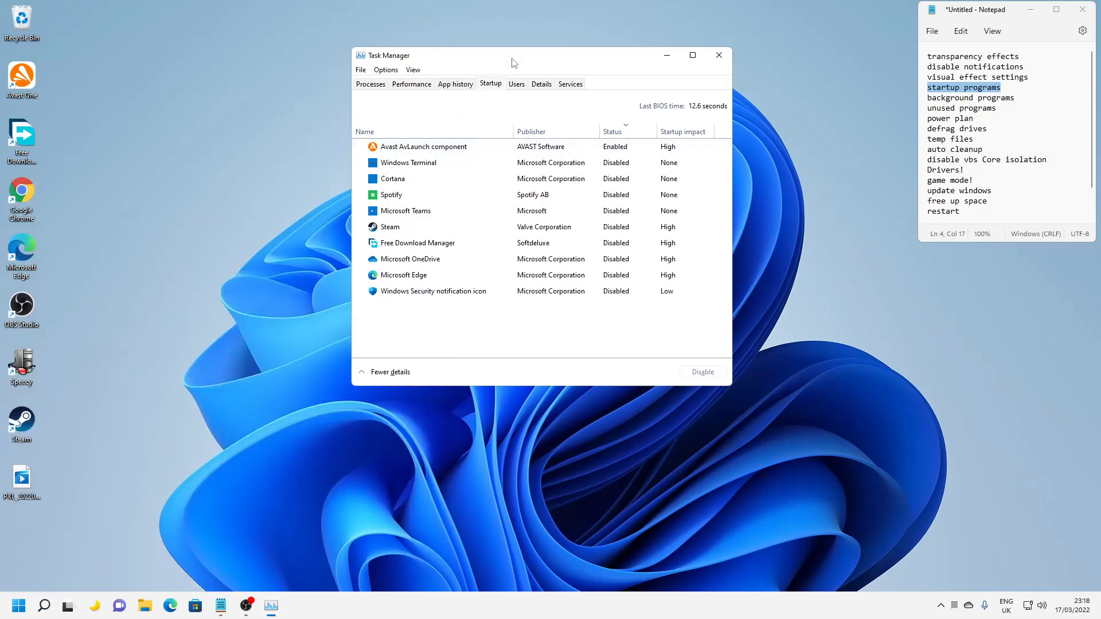
- Launch Steam from the desktop while the startup apps are listed, and close its sign-in window
left_click(491, 86)
left_click(30, 420)
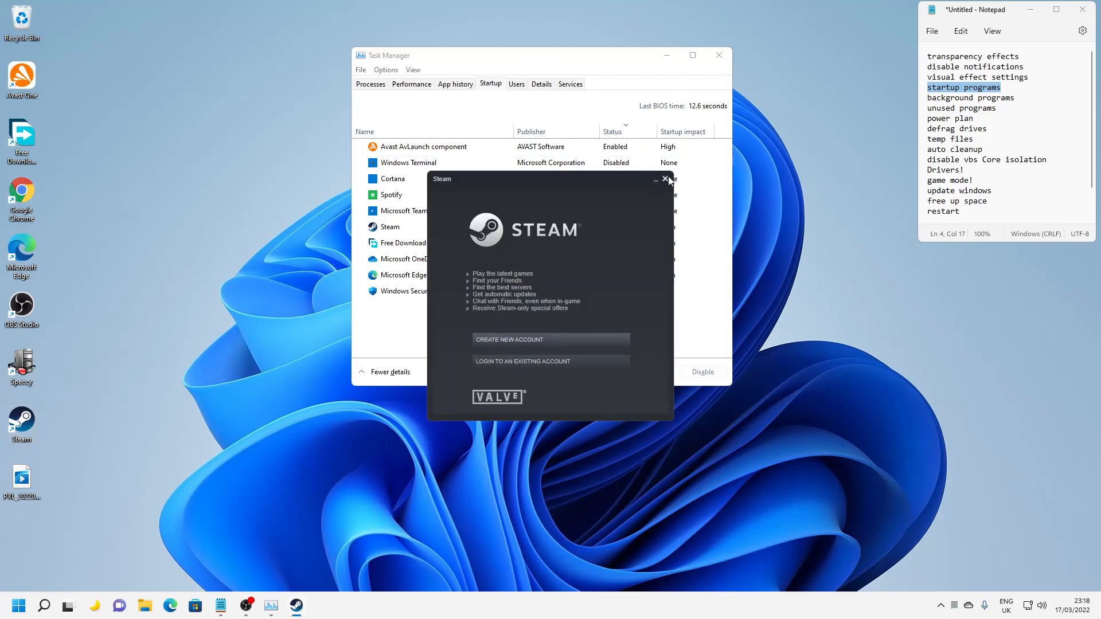
left_click(665, 180)
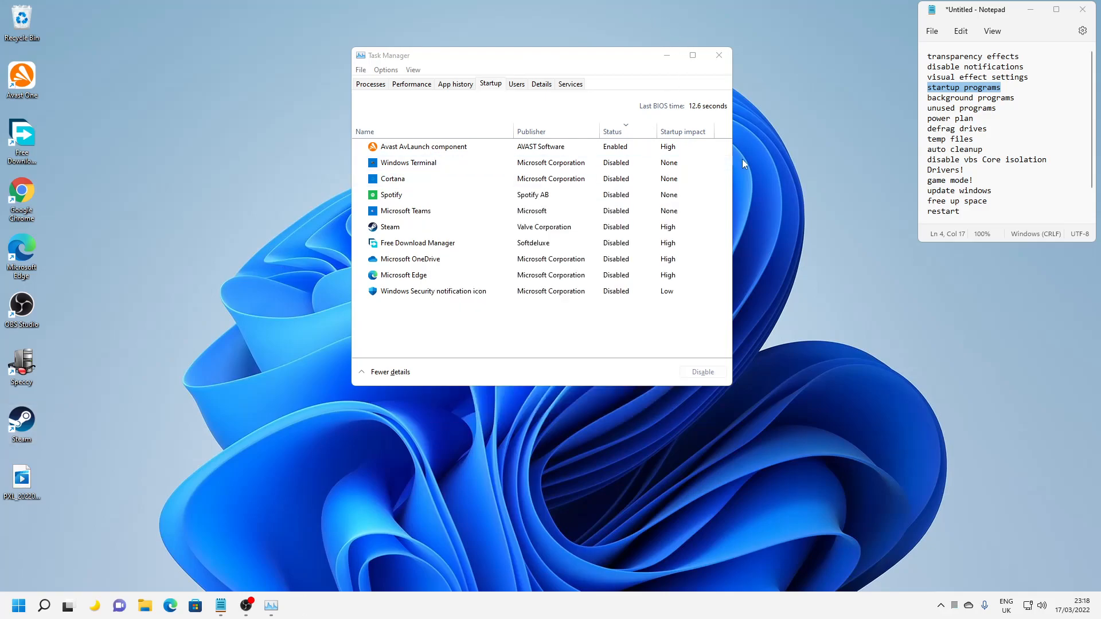
- Highlight "background programs" in the Notepad checklist and close Task Manager
left_click(1023, 99)
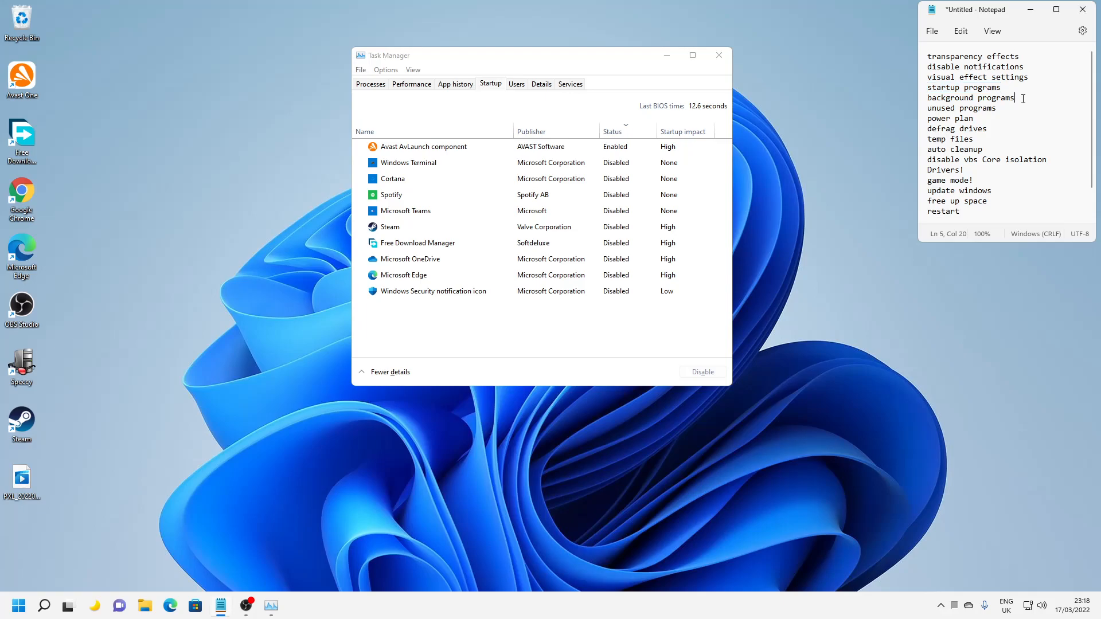
left_click_drag(1030, 98, 915, 99)
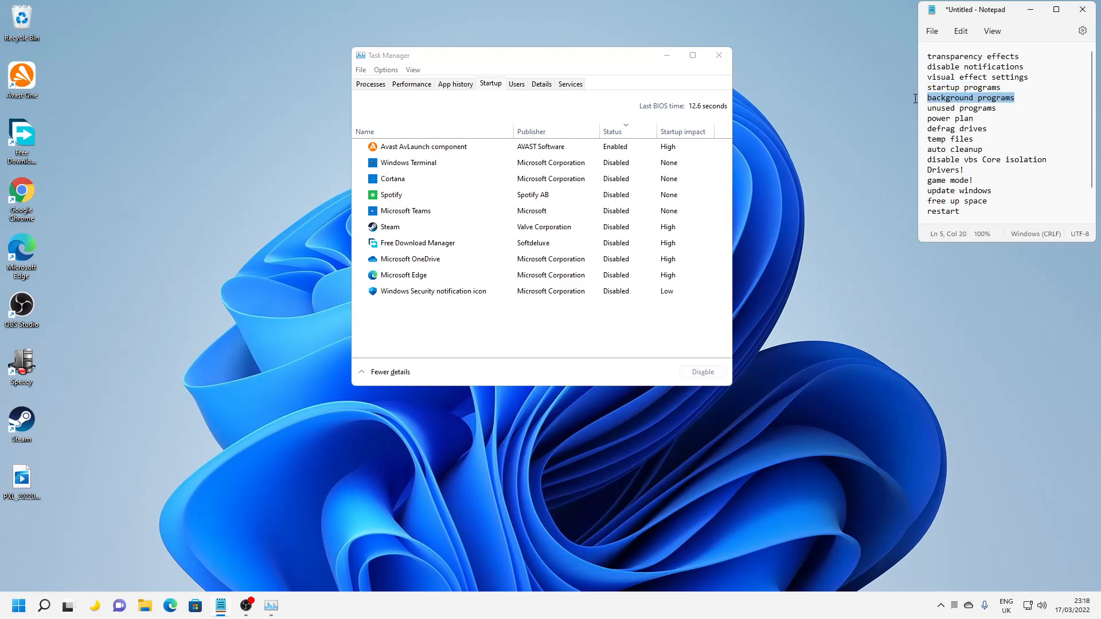
left_click(719, 55)
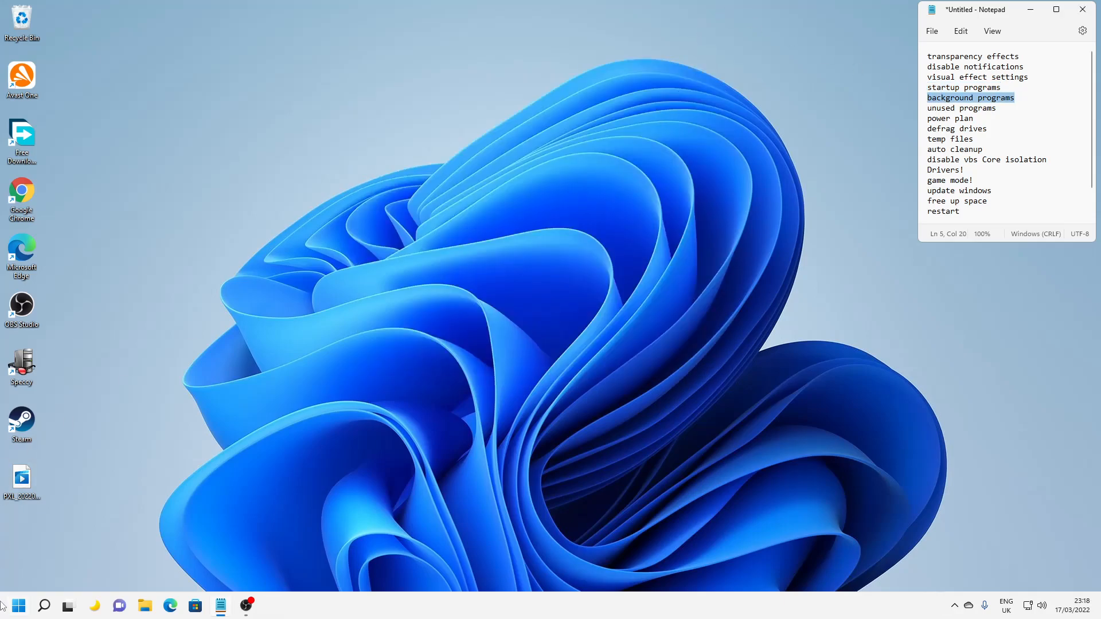
left_click(19, 605)
type("back")
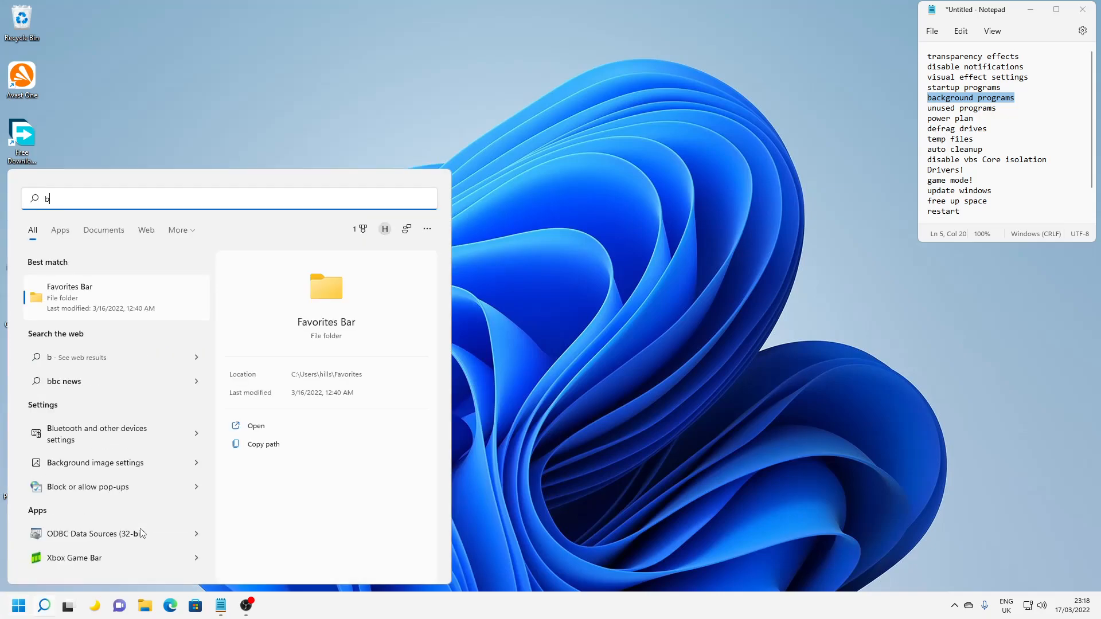
key("BackSpace")
key("BackSpace")
key("BackSpace")
key("BackSpace")
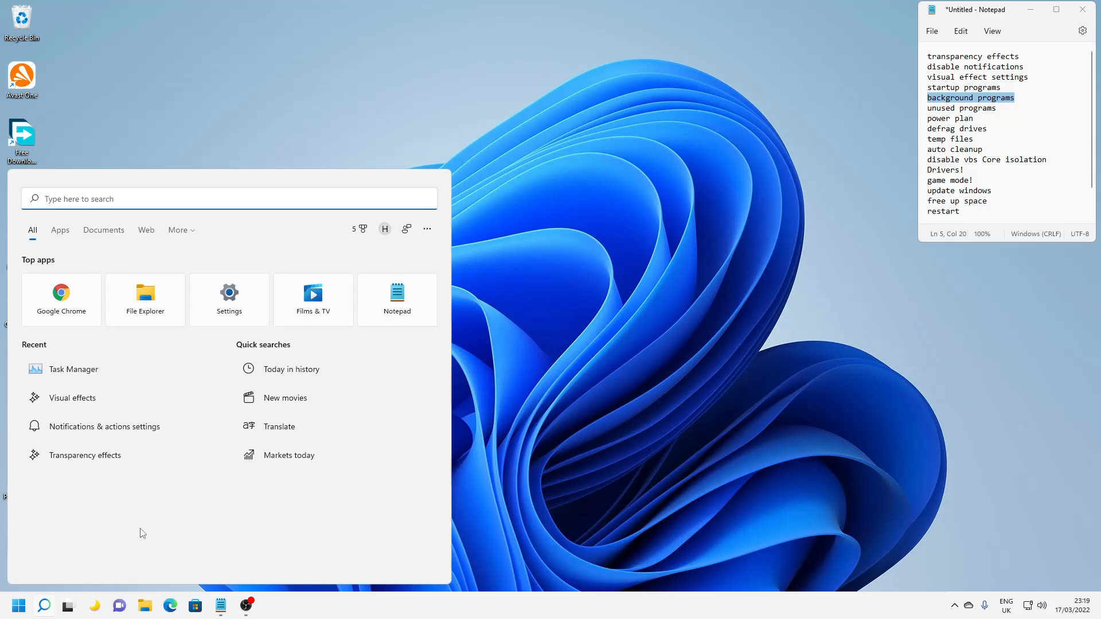
- Open Windows Settings and display the Apps & features list of installed apps
type("settings")
key("Return")
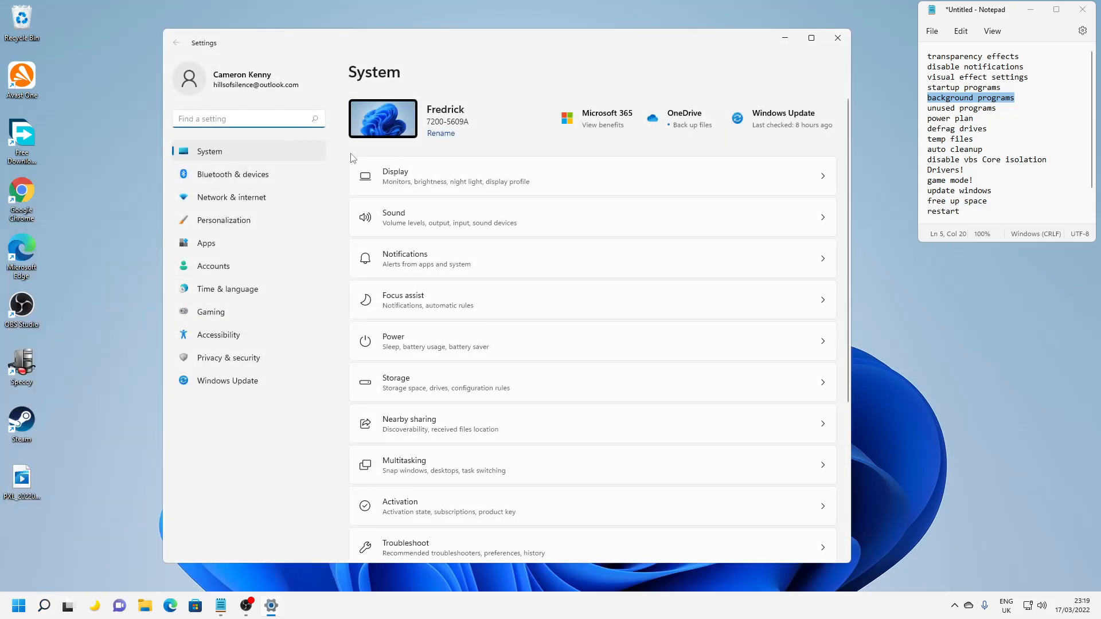
key("super")
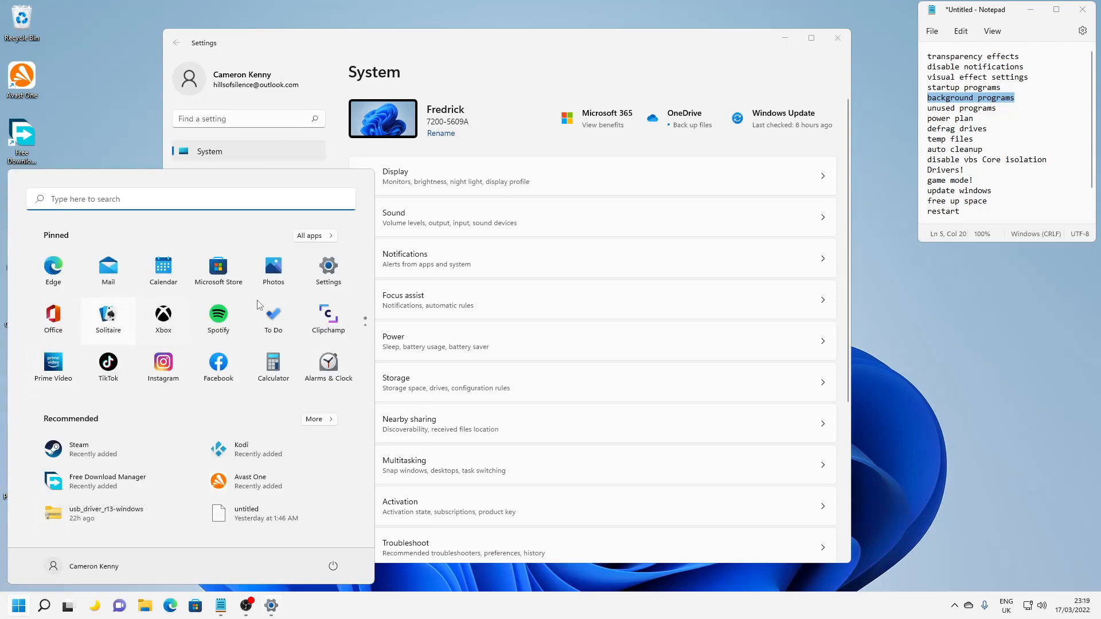
left_click(470, 131)
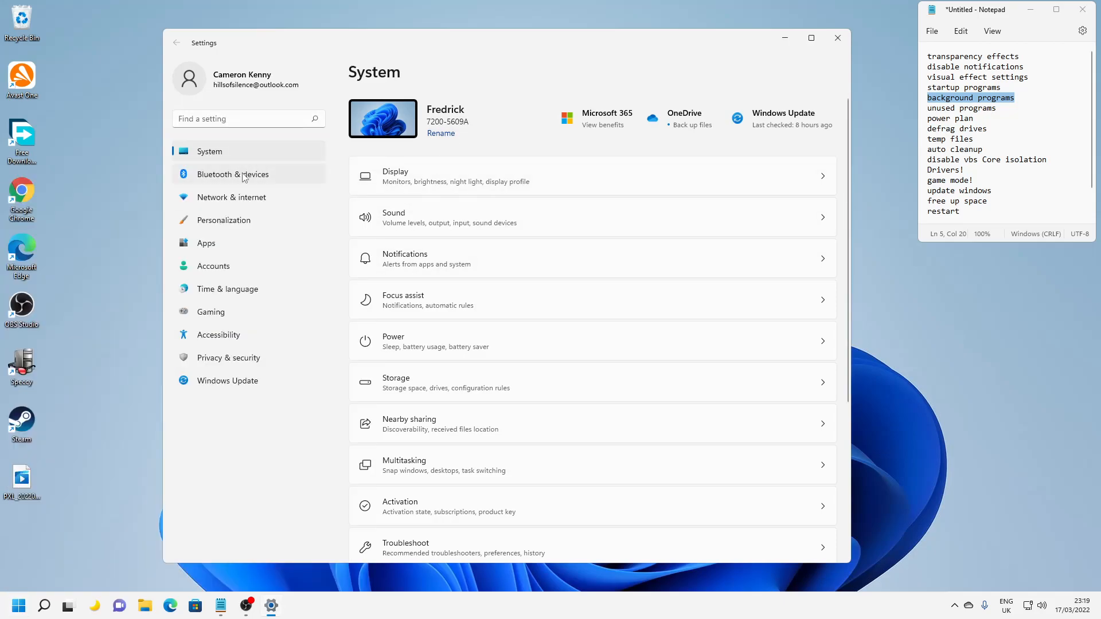
left_click(229, 237)
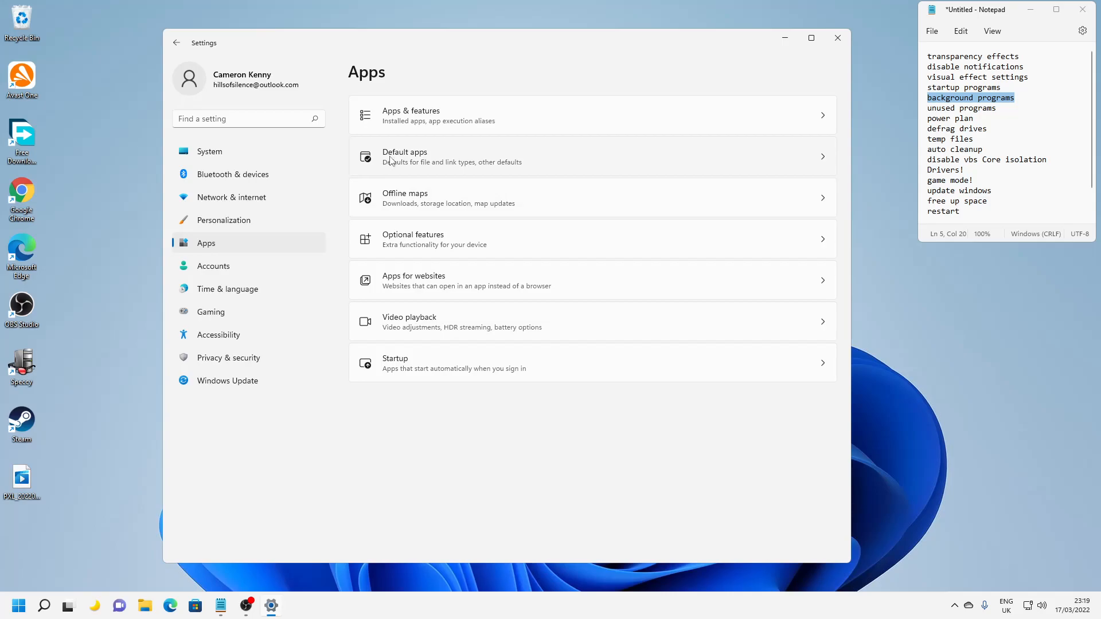
left_click(481, 126)
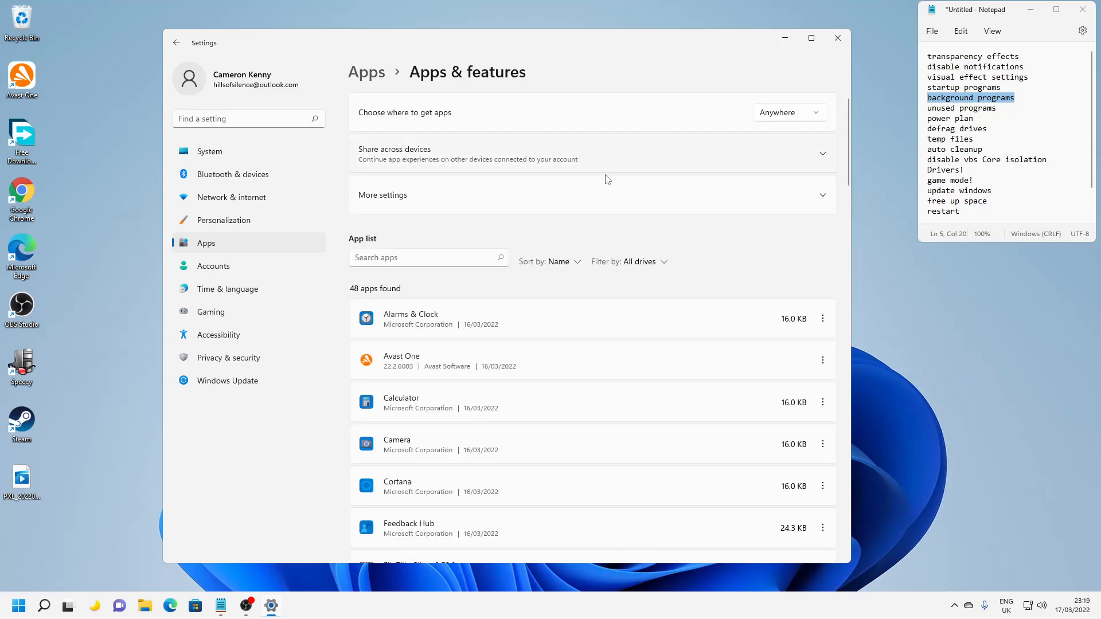
- Examine the background permission choices in the advanced options of Alarms & Clock, and return to the Apps settings
left_click(823, 319)
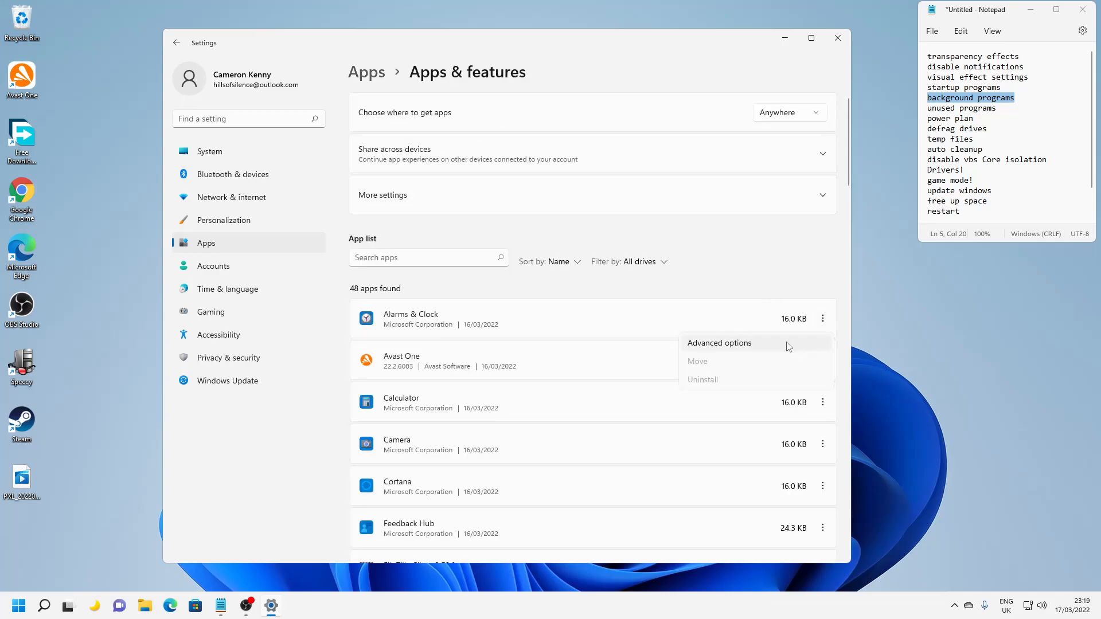
left_click(768, 344)
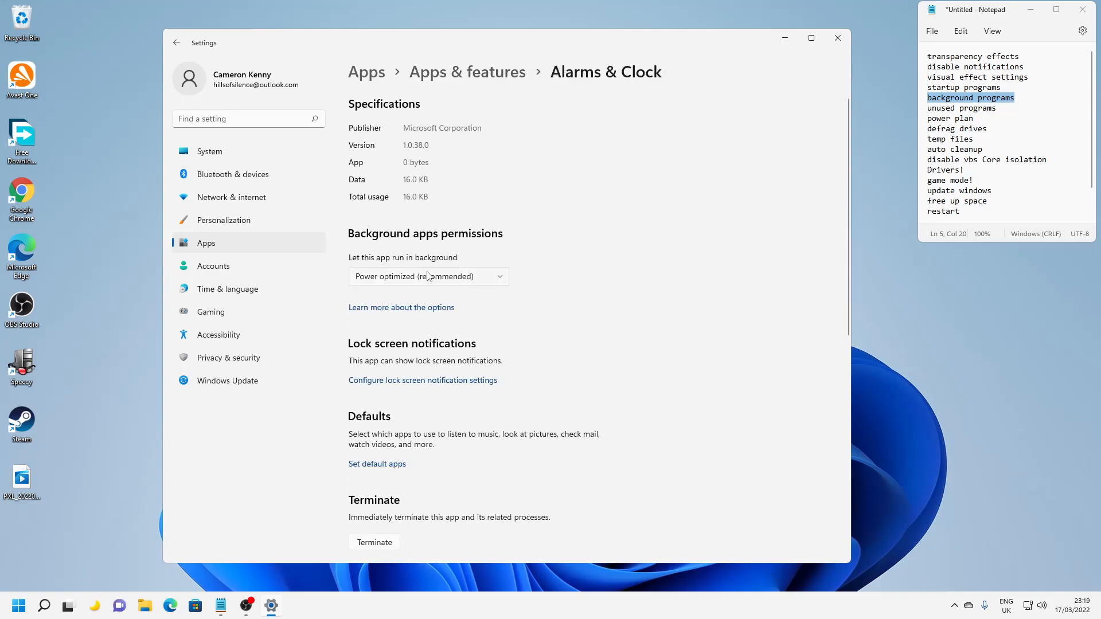
left_click(378, 281)
left_click(459, 170)
left_click(177, 43)
left_click(178, 43)
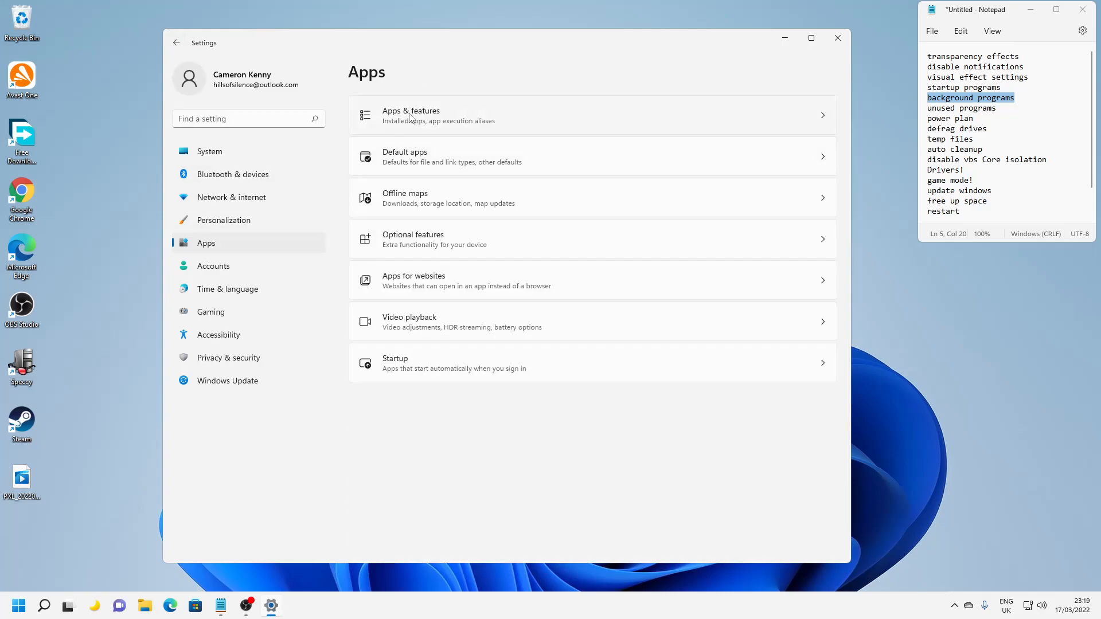
- Set Cortana's background apps permission to Never in its advanced options, and return to the installed apps list
left_click(440, 117)
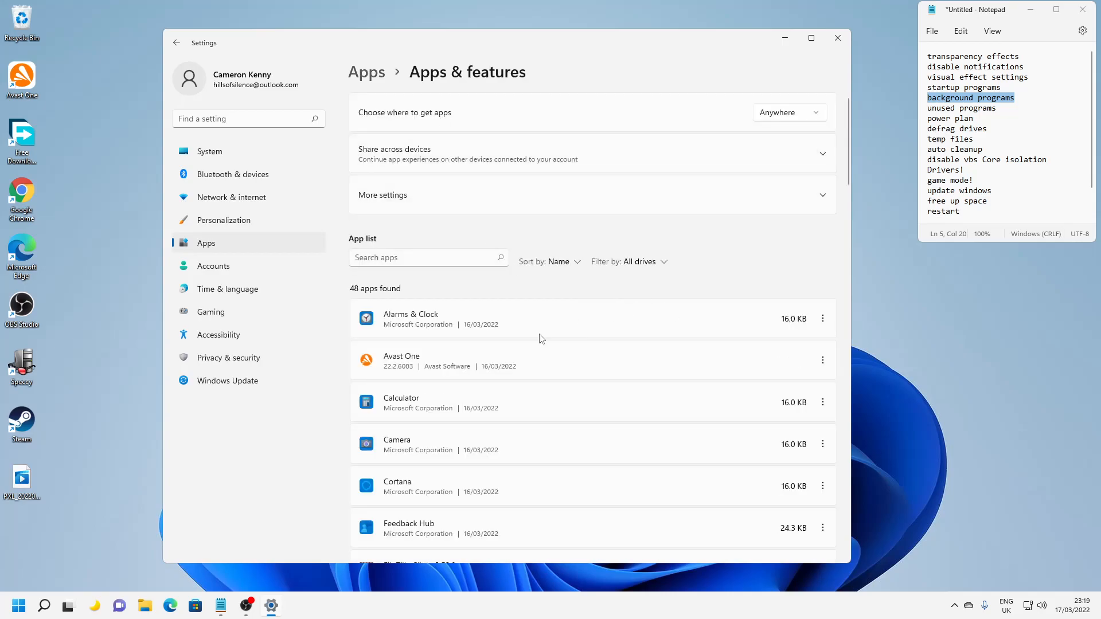
scroll(769, 402, "down", 3)
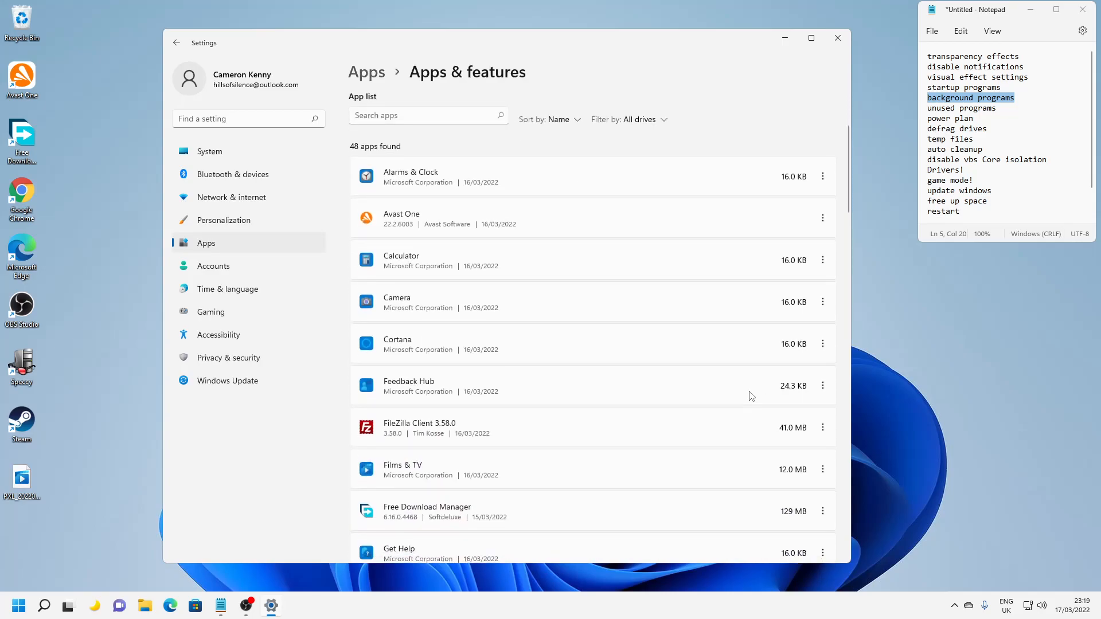
left_click(822, 345)
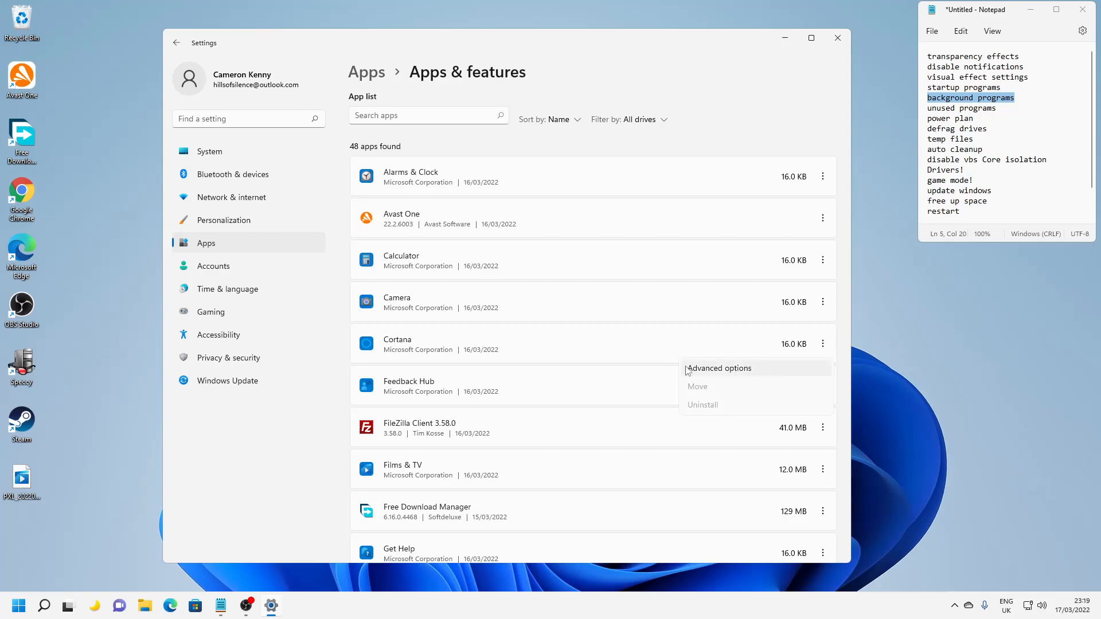
left_click(732, 371)
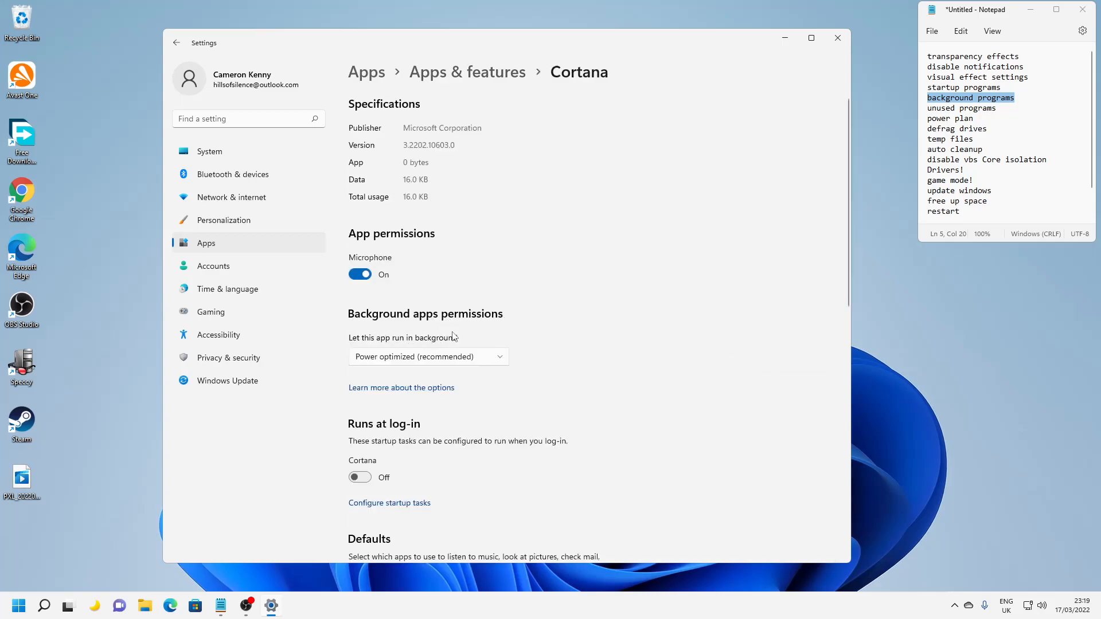
left_click(440, 357)
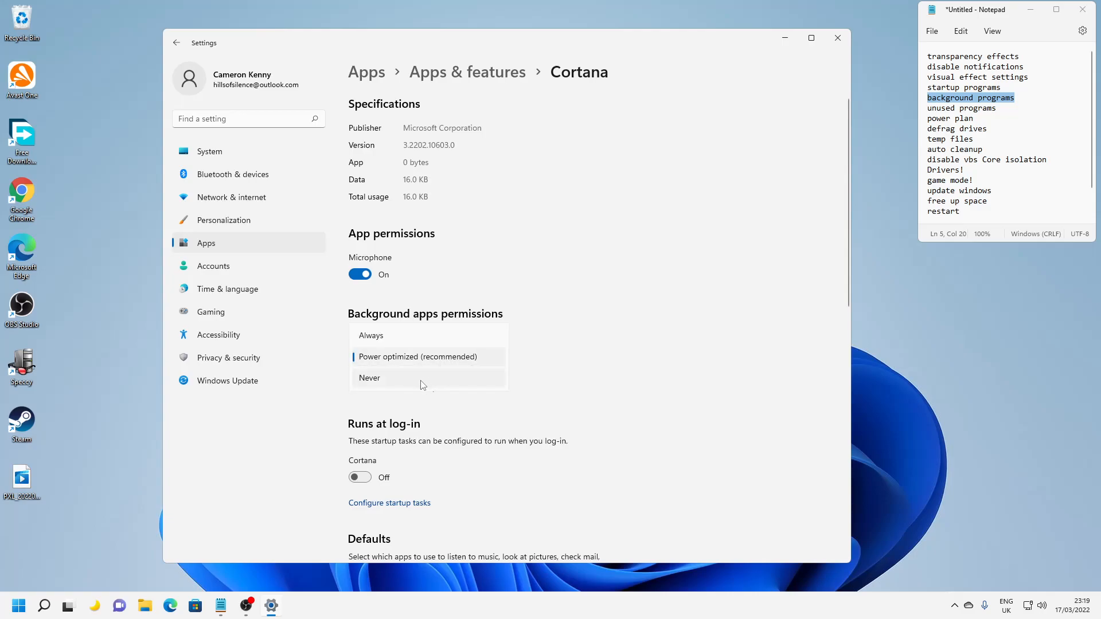
left_click(423, 378)
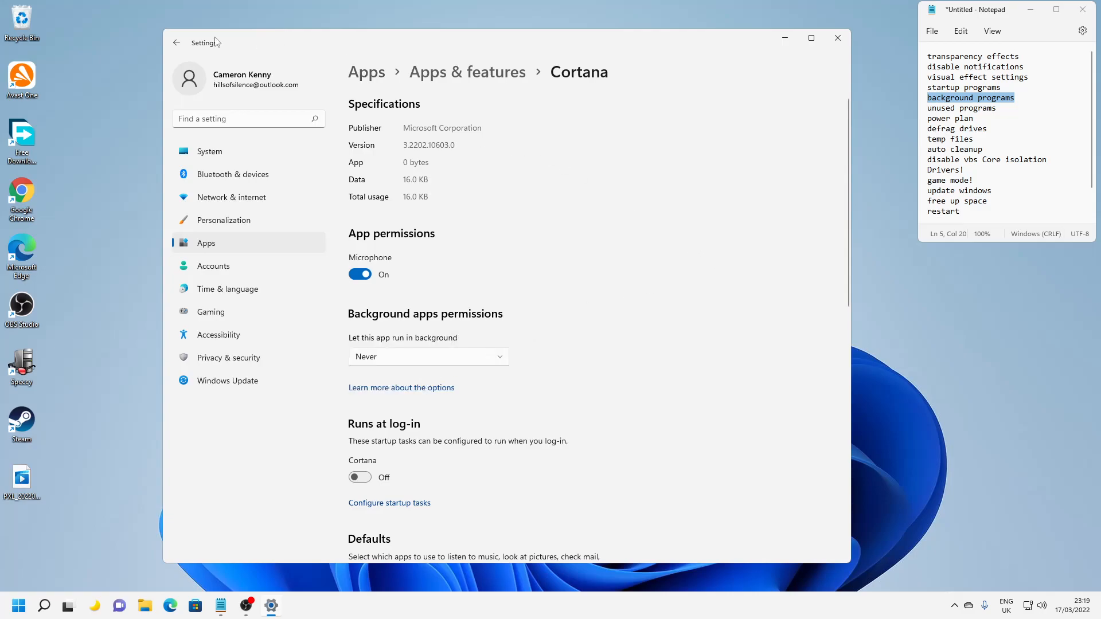
left_click(177, 43)
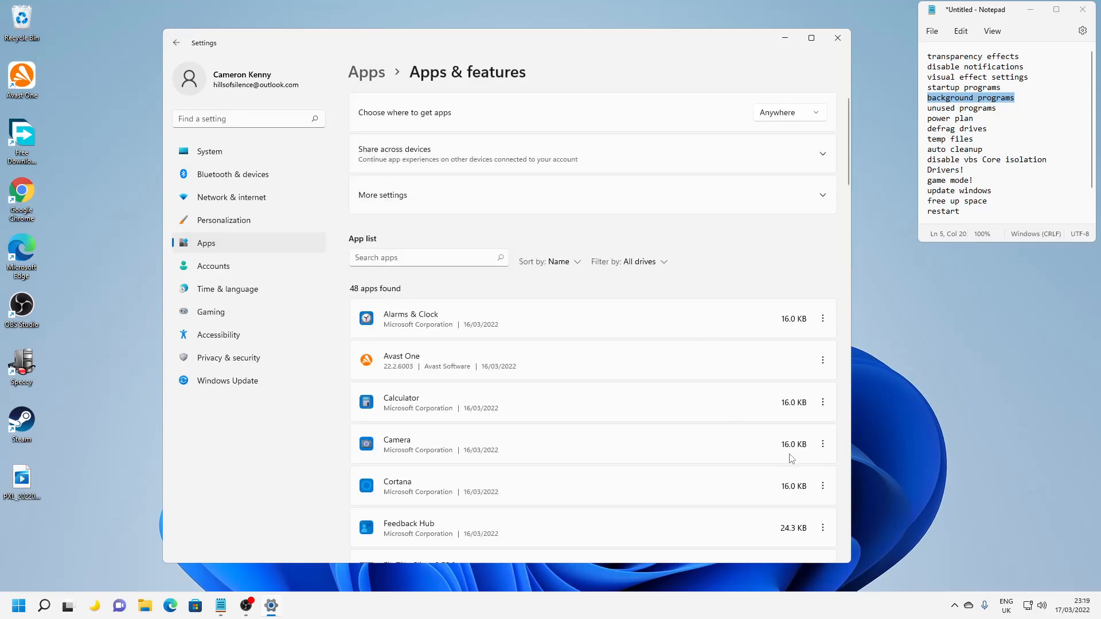
- Uninstall Feedback Hub from the installed apps list
left_click(822, 486)
left_click(823, 487)
scroll(682, 442, "down", 4)
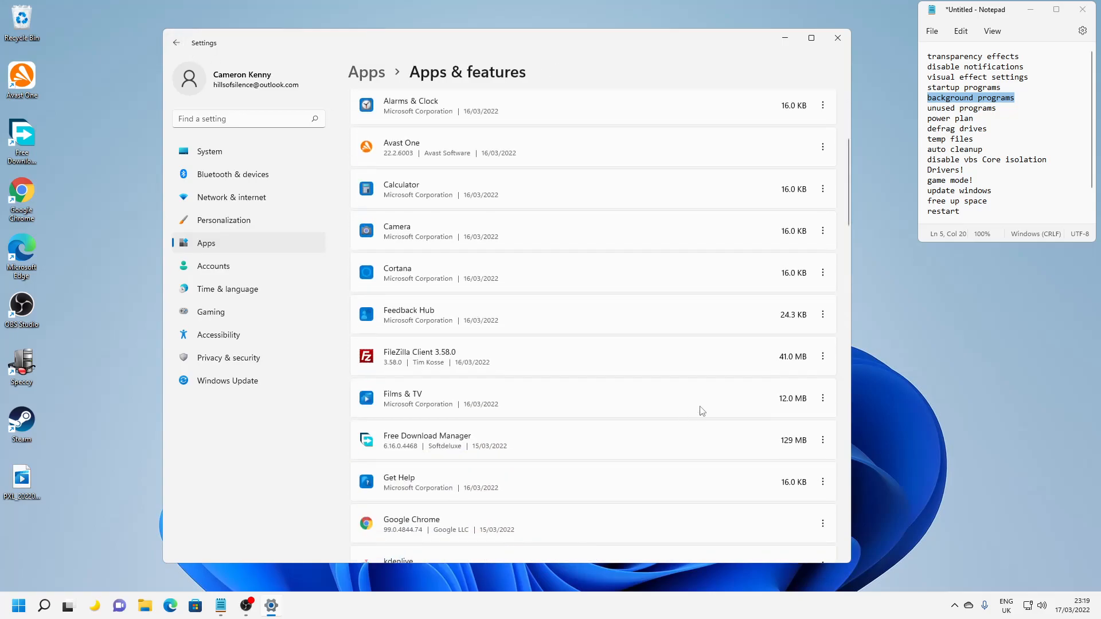
left_click(823, 315)
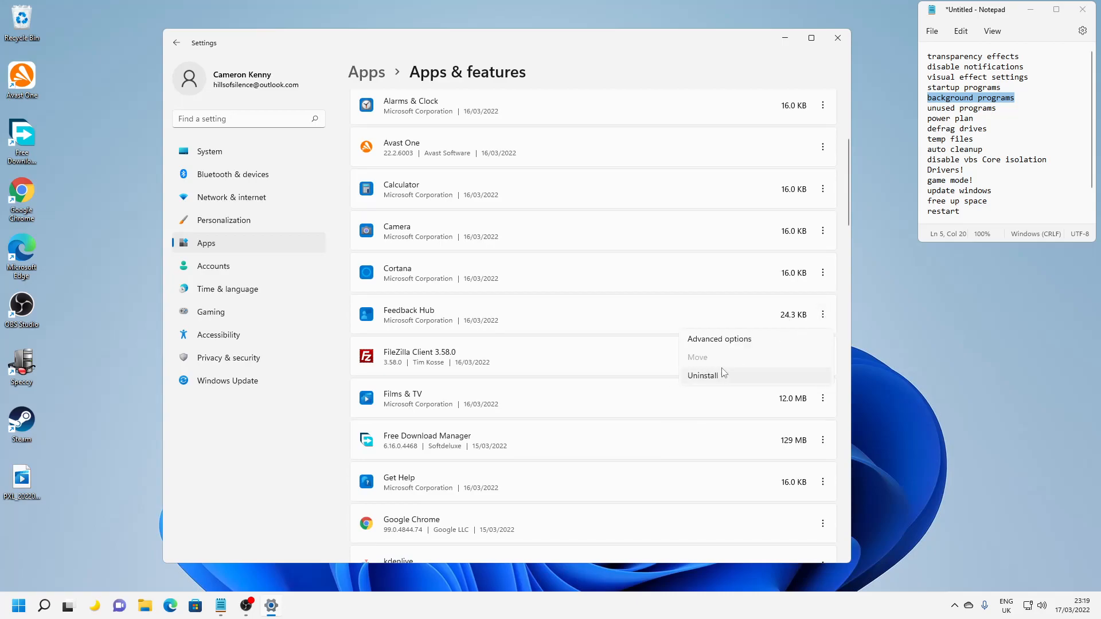
left_click(703, 376)
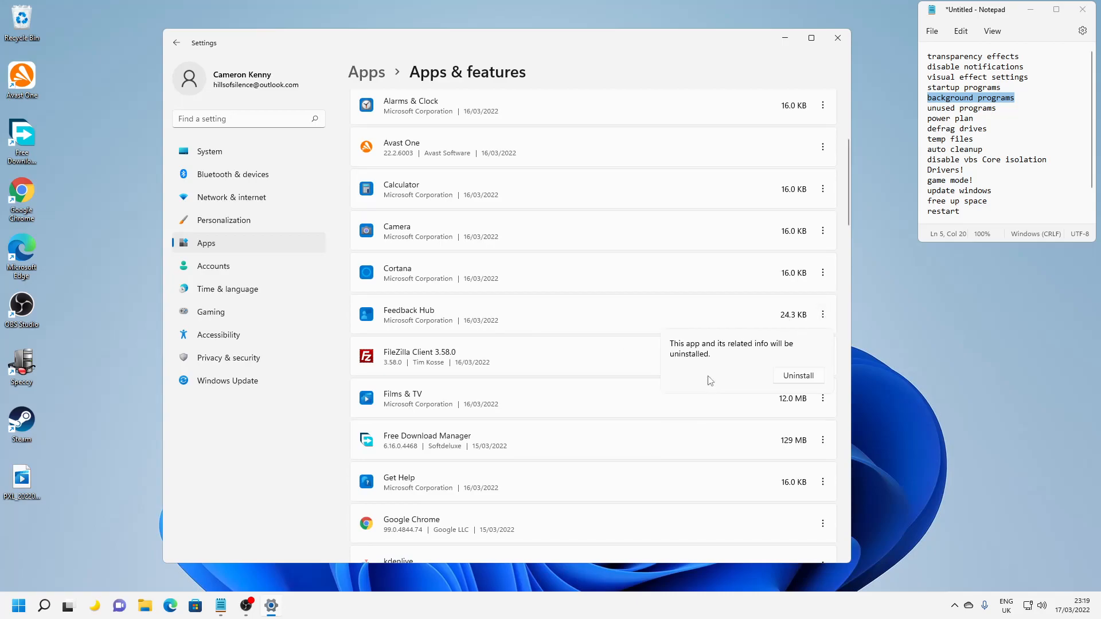
left_click(798, 376)
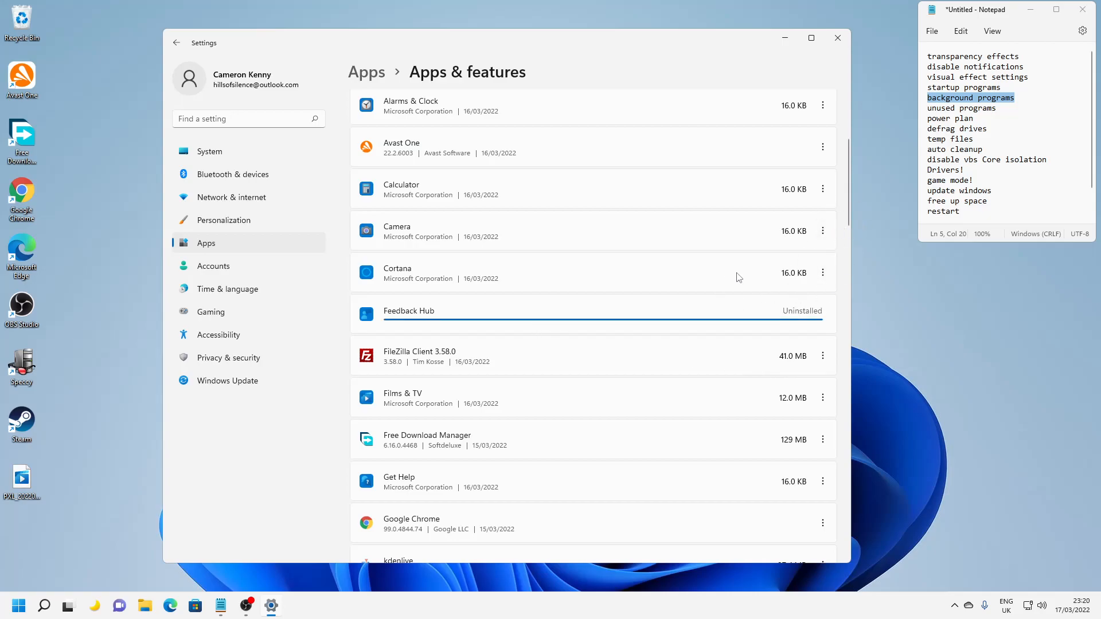
scroll(609, 321, "down", 5)
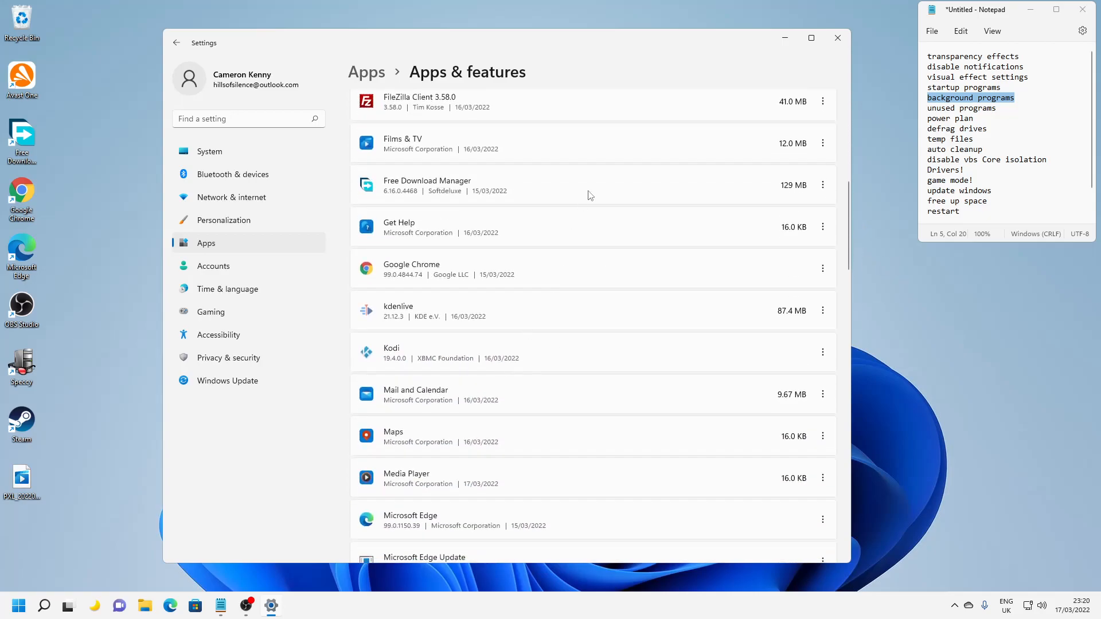
- Close the Settings window and highlight the "power plan" line in the Notepad checklist
left_click(836, 38)
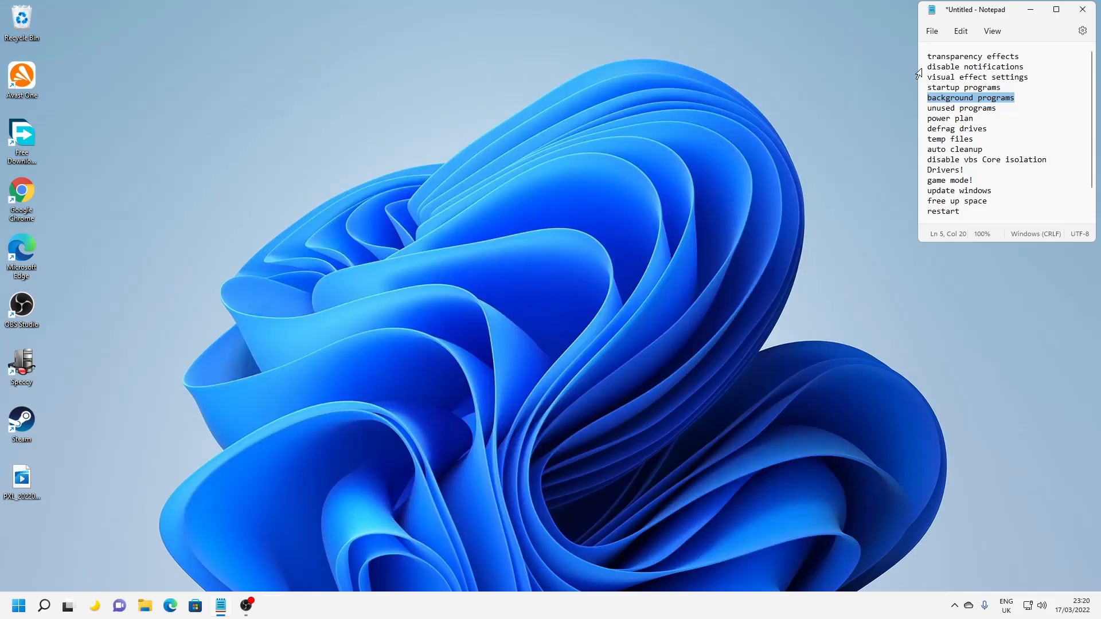
left_click_drag(973, 119, 924, 119)
left_click(811, 148)
- Search Windows for "pow" and open the "Choose a power plan" control panel page
left_click(19, 605)
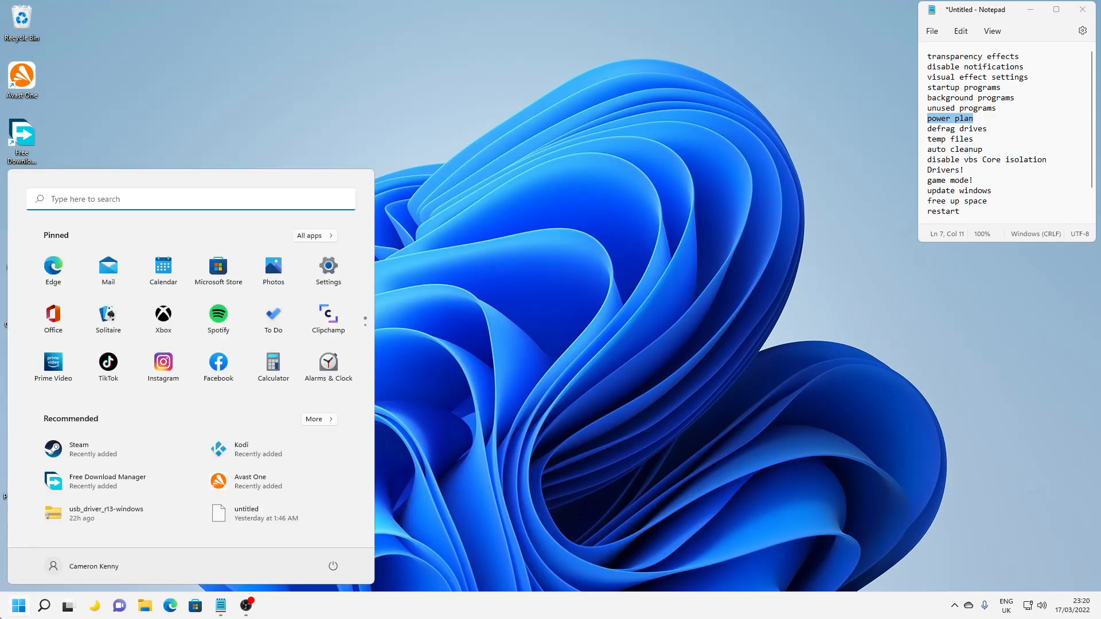
type("pow")
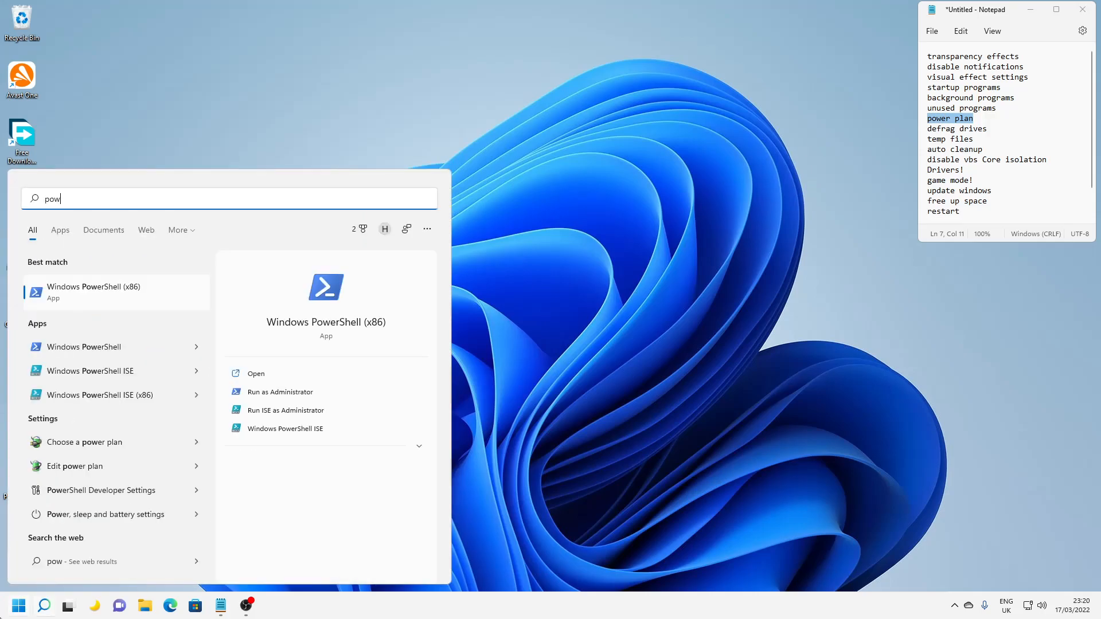
key("Down")
key("Down")
key("Down")
key("Down")
key("Down")
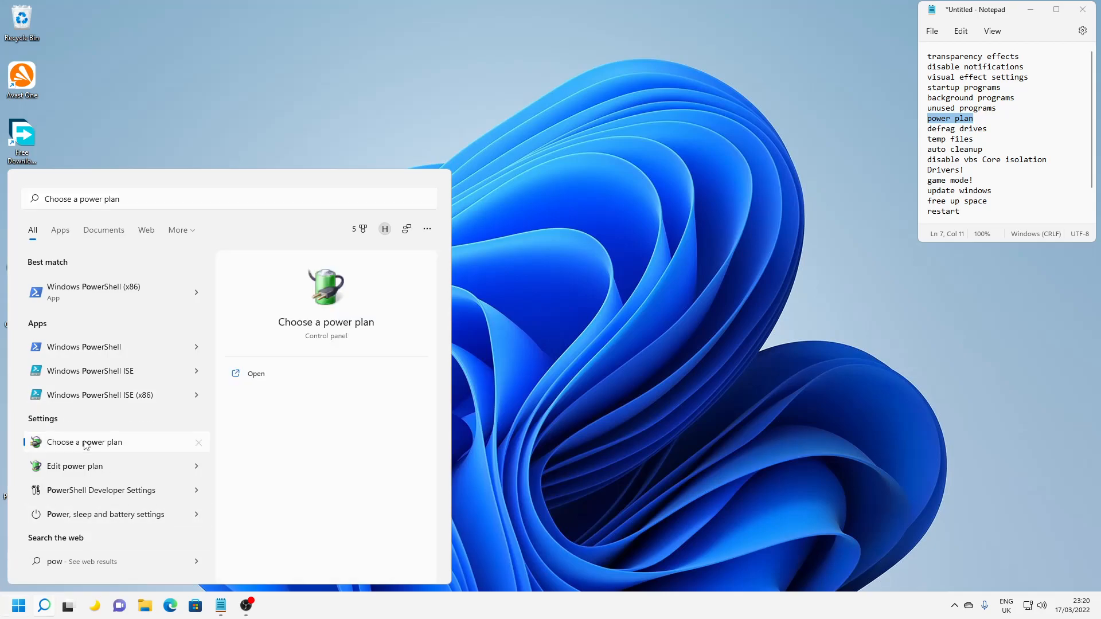
key("Return")
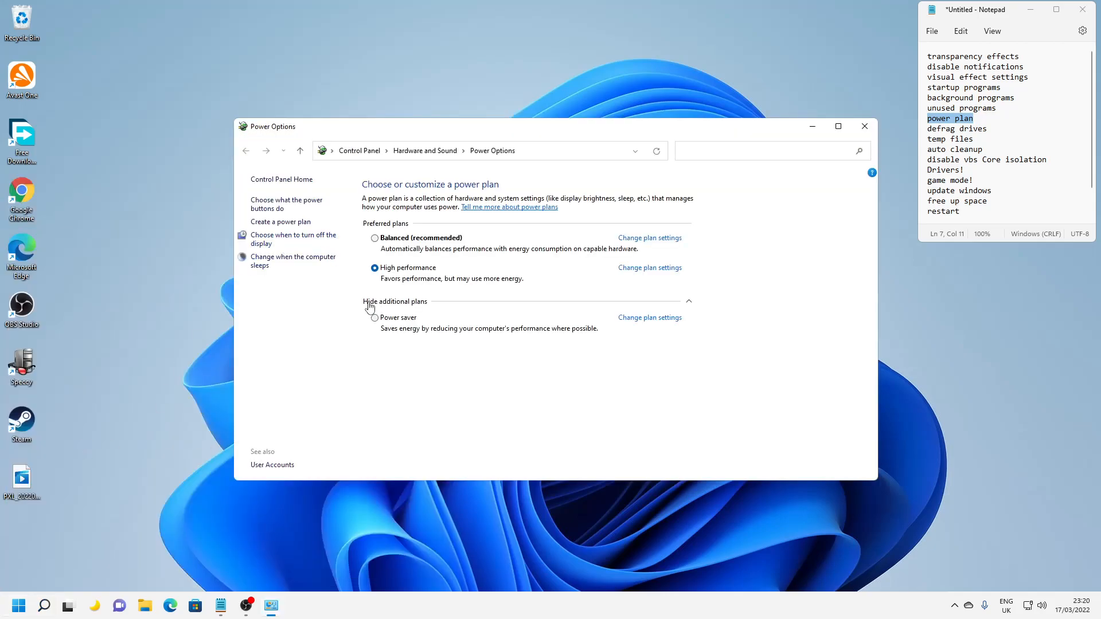
- Examine the preferred and additional power plans in Power Options, and close the window
left_click(405, 303)
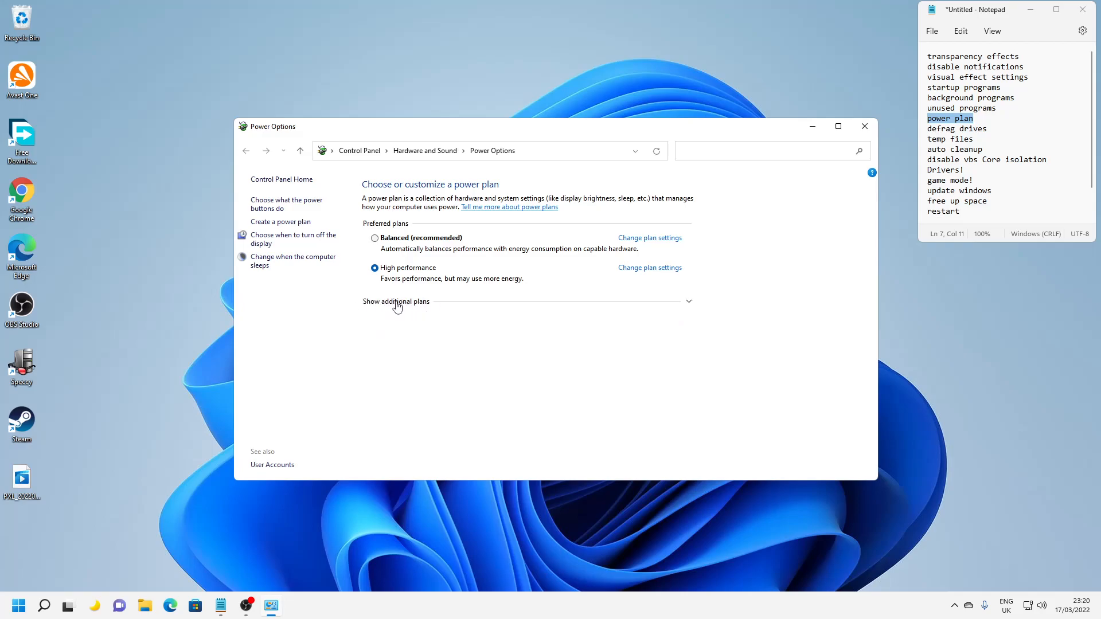
left_click(408, 307)
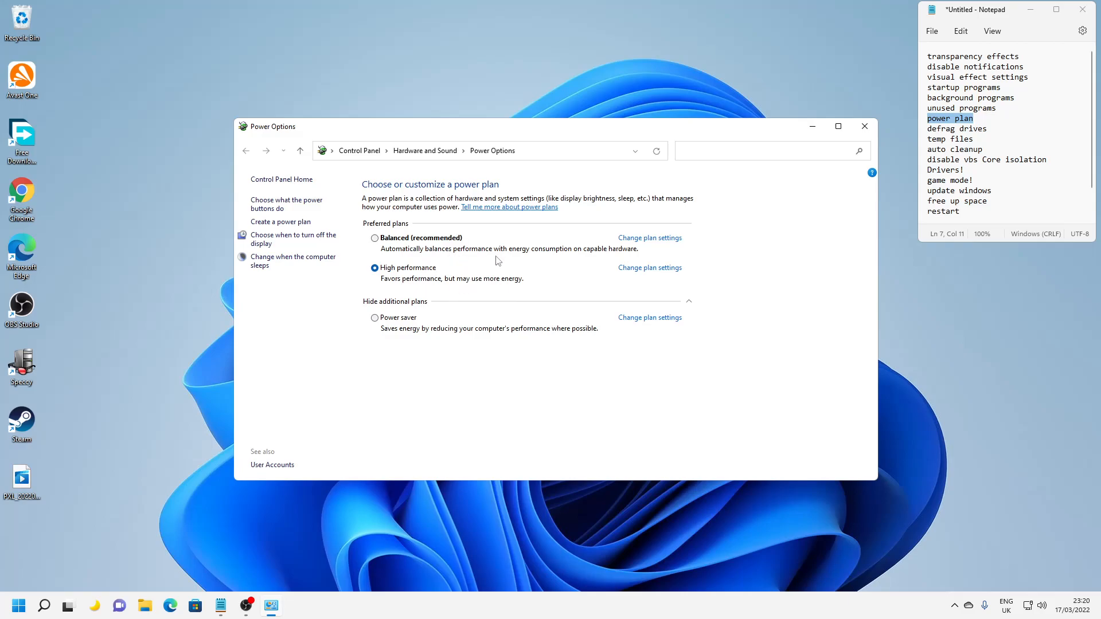
left_click_drag(609, 132, 606, 135)
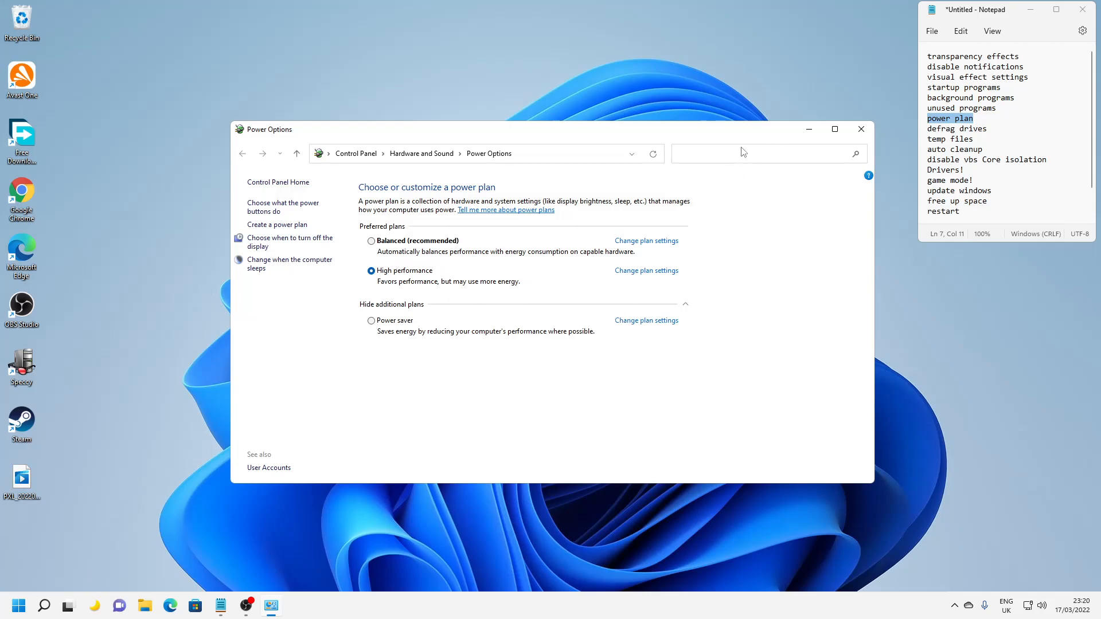
left_click(870, 131)
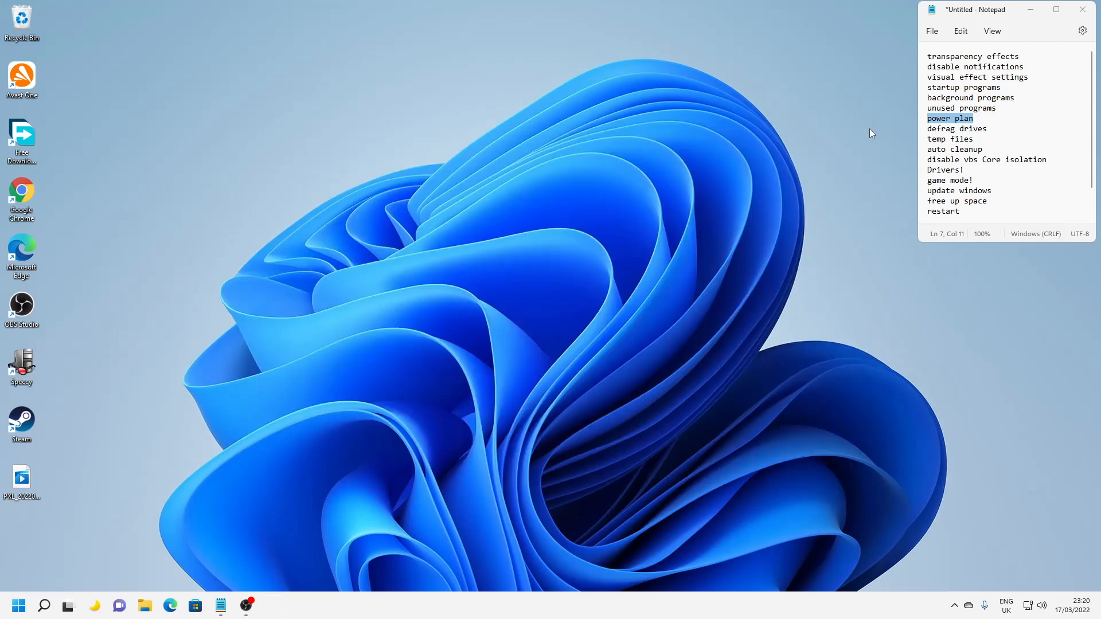
- Highlight "defrag drives" in the Notepad checklist and open Defragment and Optimize Drives through a search for "defrag"
left_click_drag(987, 129, 926, 129)
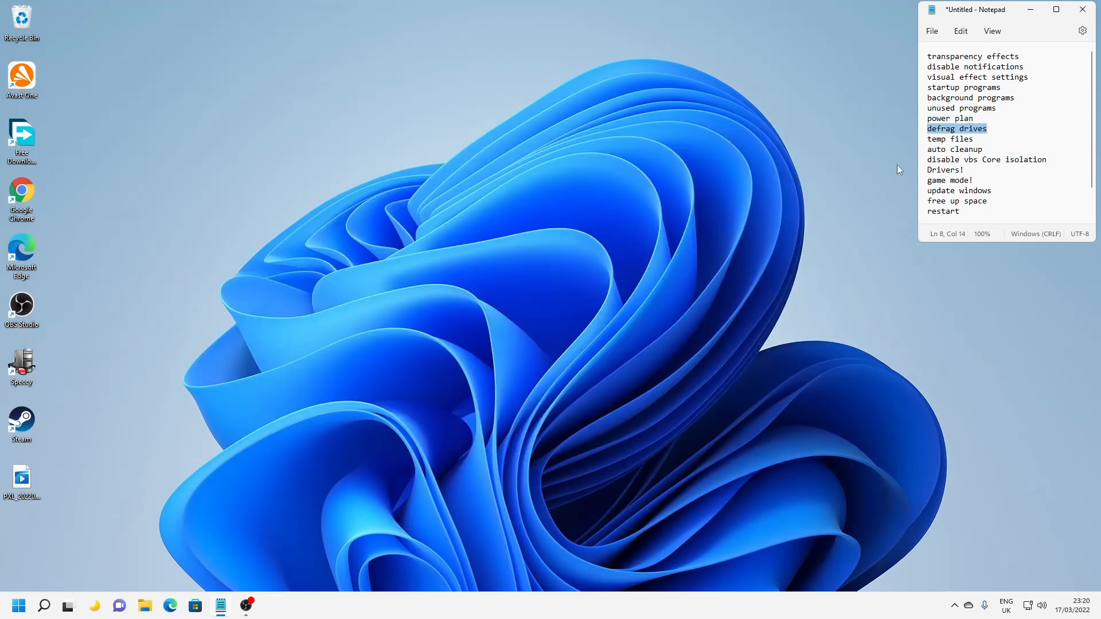
left_click(2, 606)
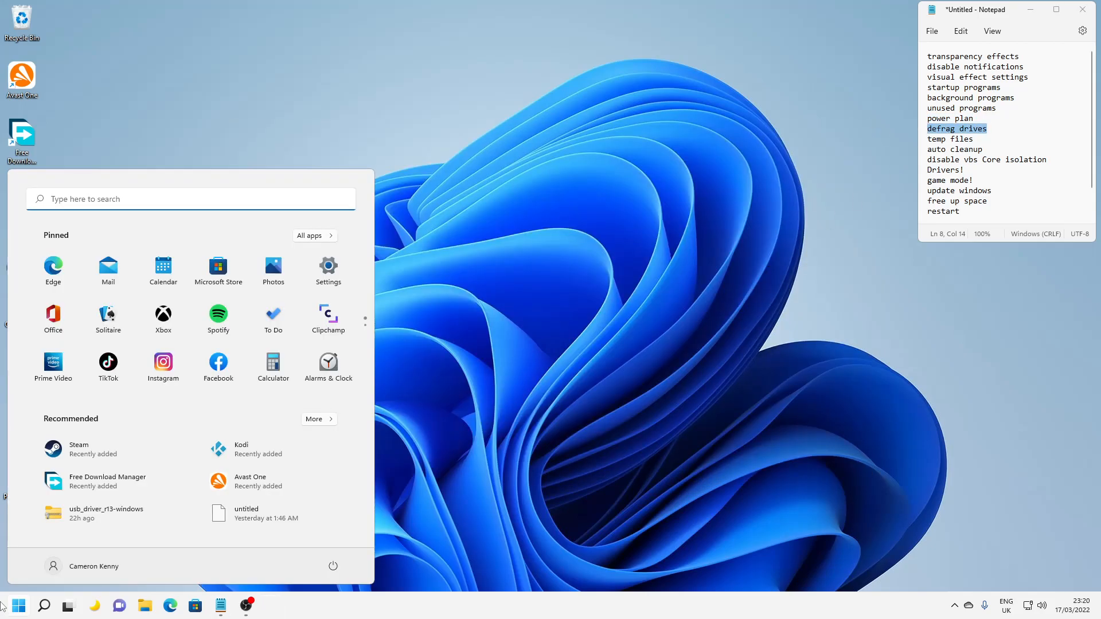
type("defrag")
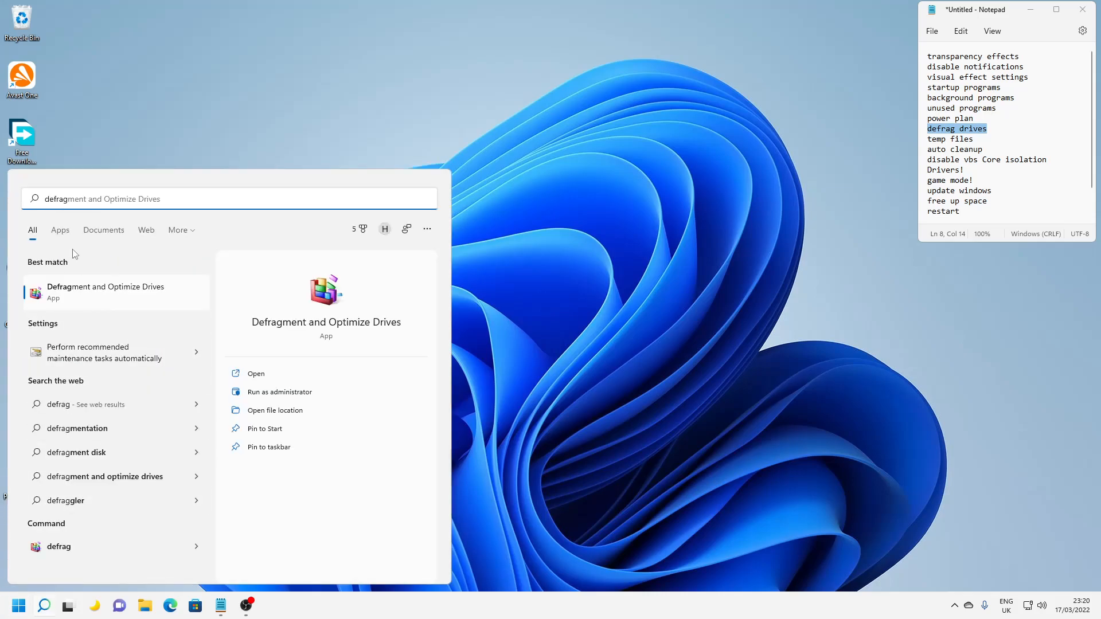
left_click(95, 296)
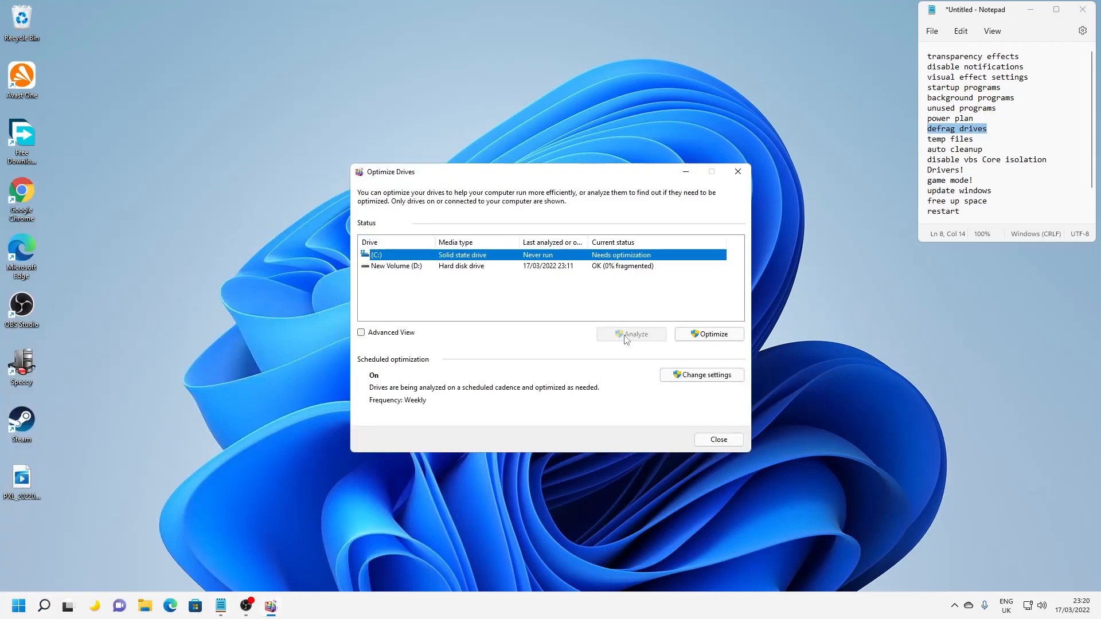
- Check the optimization status of drives D: and C: in Optimize Drives, and close the window
left_click(619, 267)
left_click(623, 256)
left_click(737, 174)
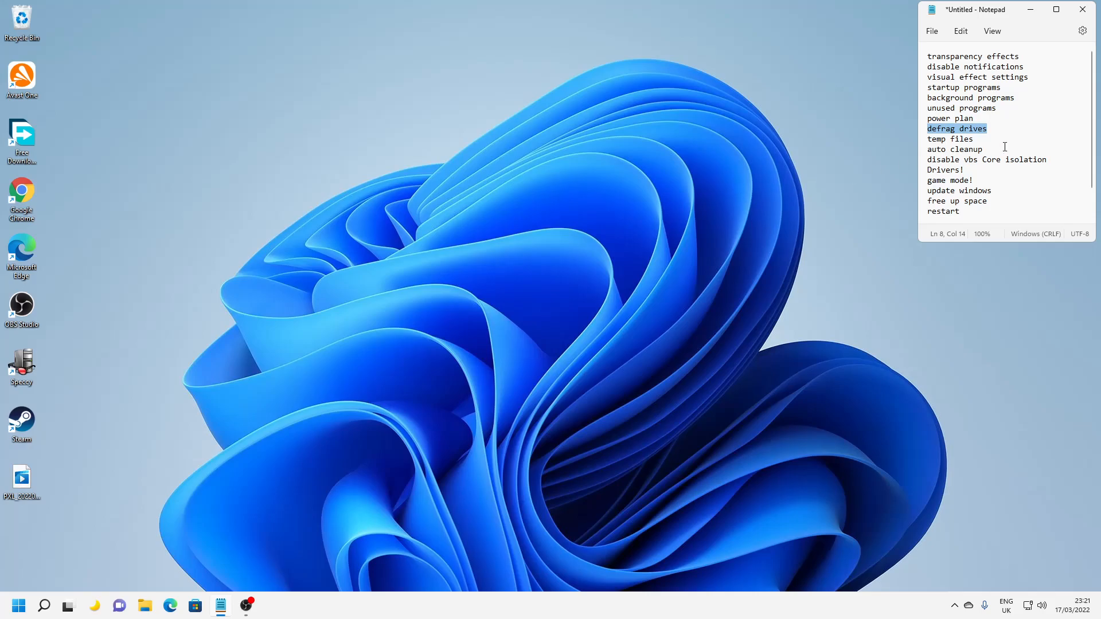
- Highlight "temp files" in the Notepad checklist and open the "Delete temporary files" system settings through a search for "temp"
left_click_drag(996, 142, 931, 139)
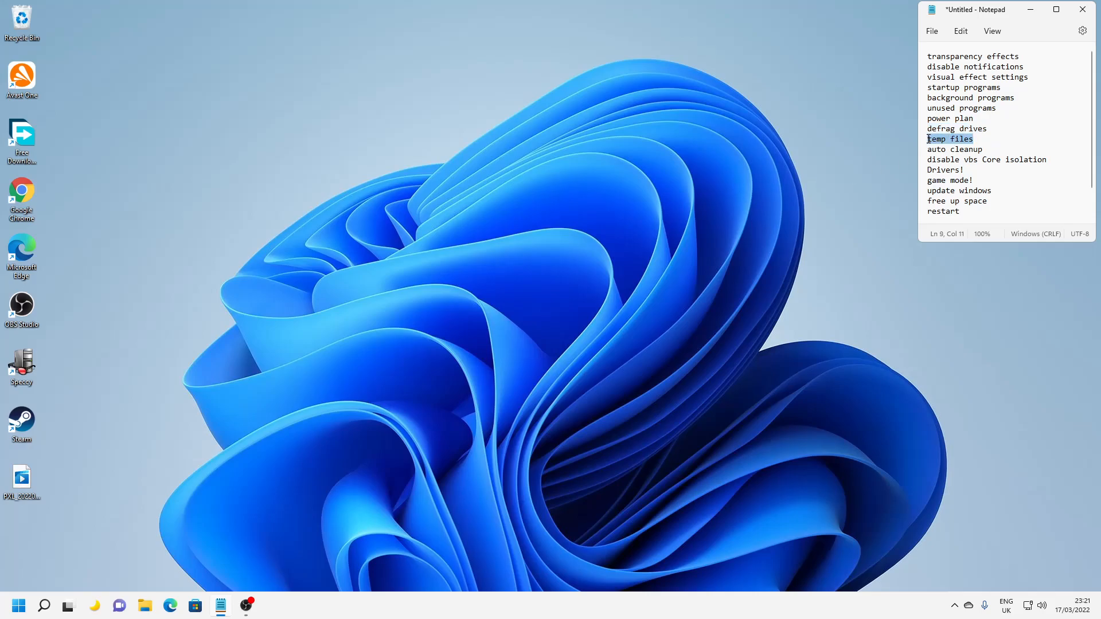
left_click(1, 610)
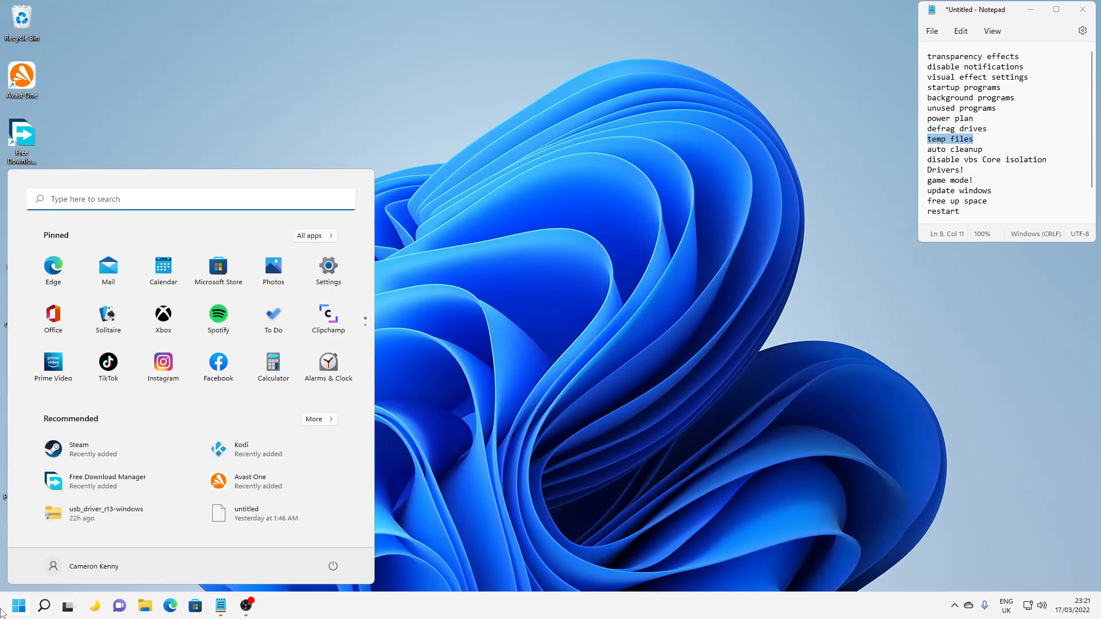
type("te")
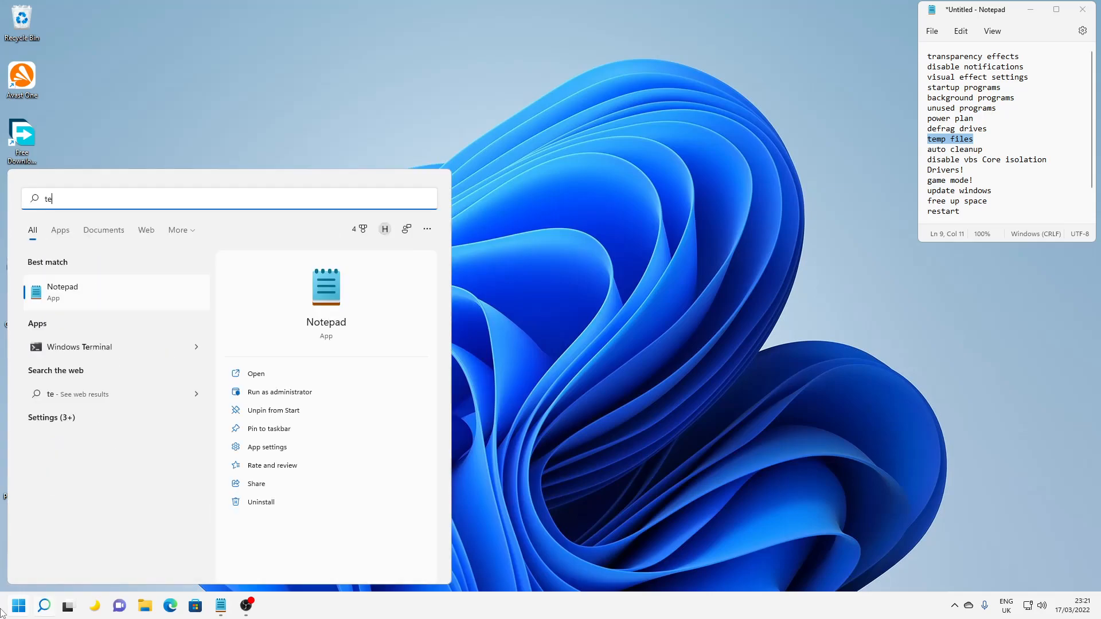
type("mp")
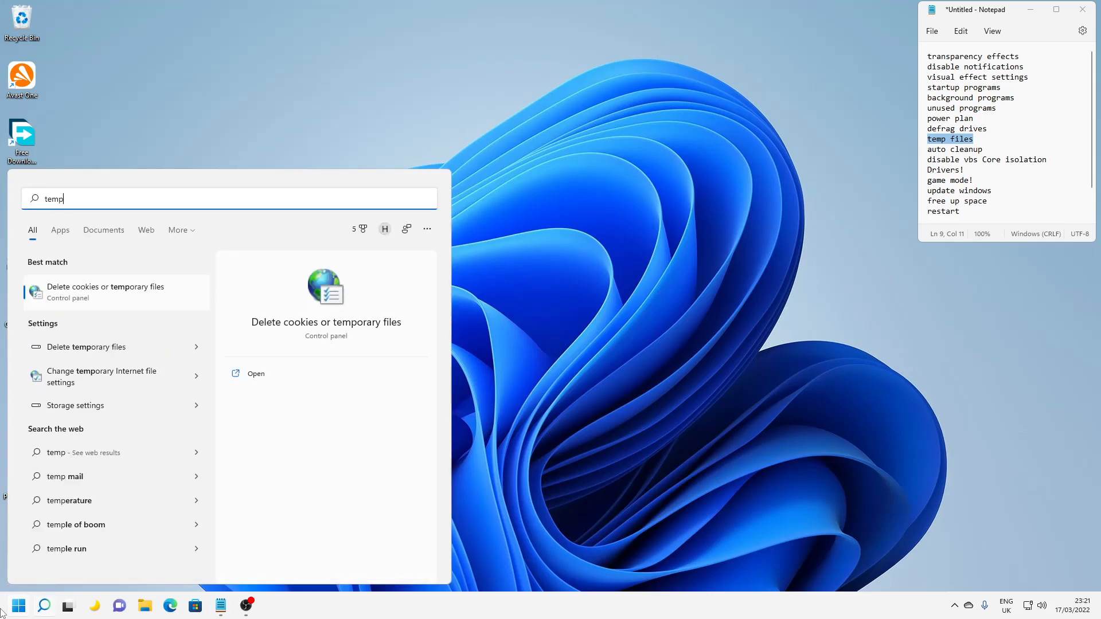
left_click(74, 347)
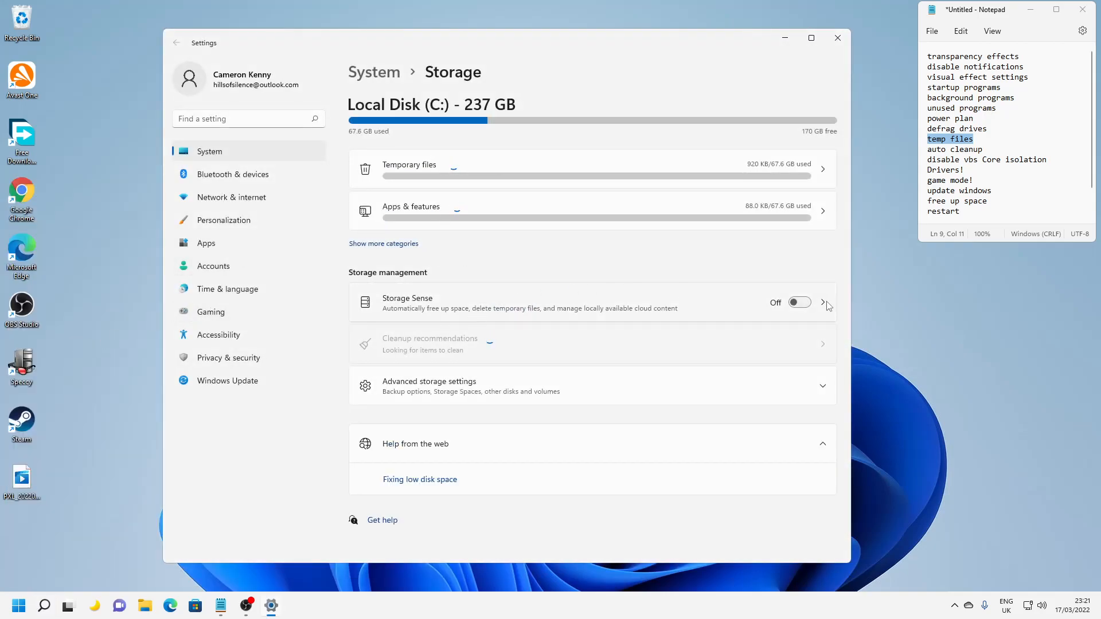
- Turn on Storage Sense and set its cleanup schedule to run every week
left_click(801, 303)
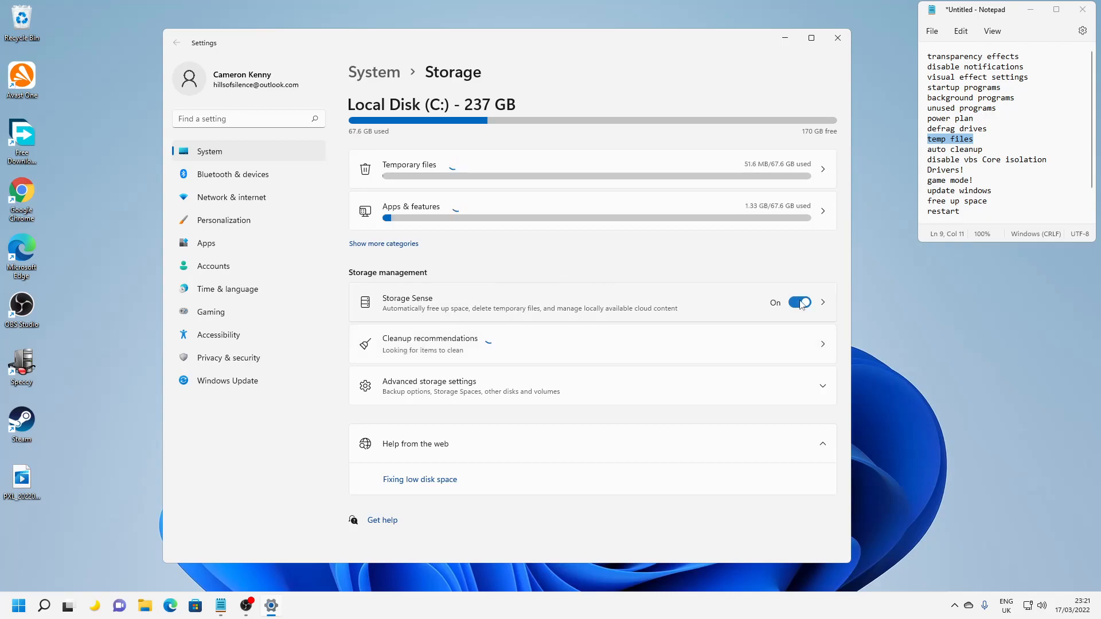
left_click(829, 307)
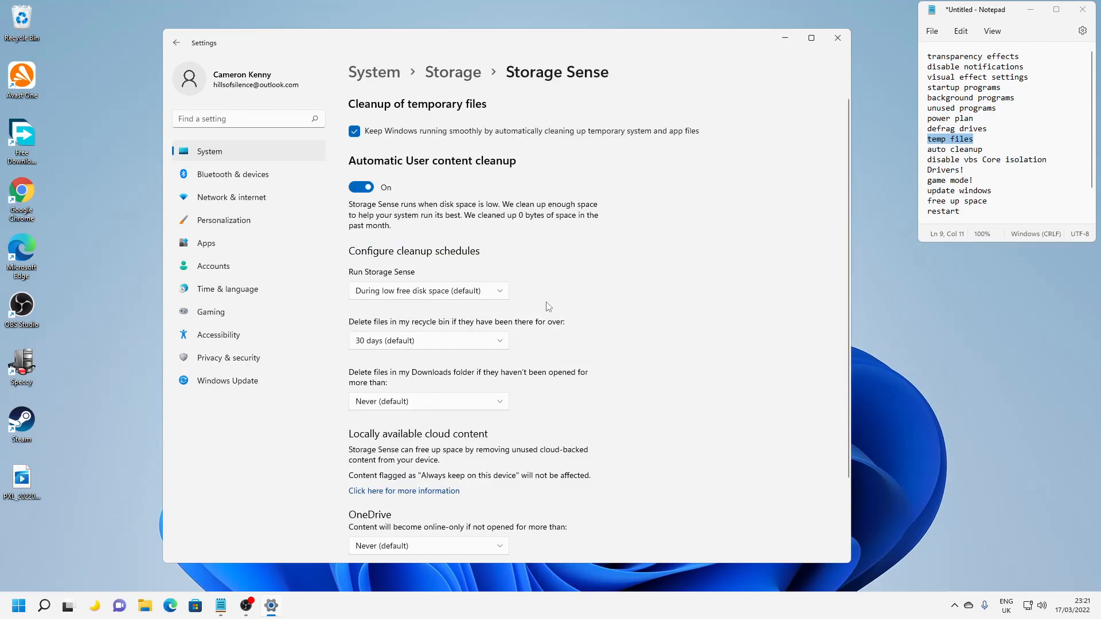
left_click(472, 293)
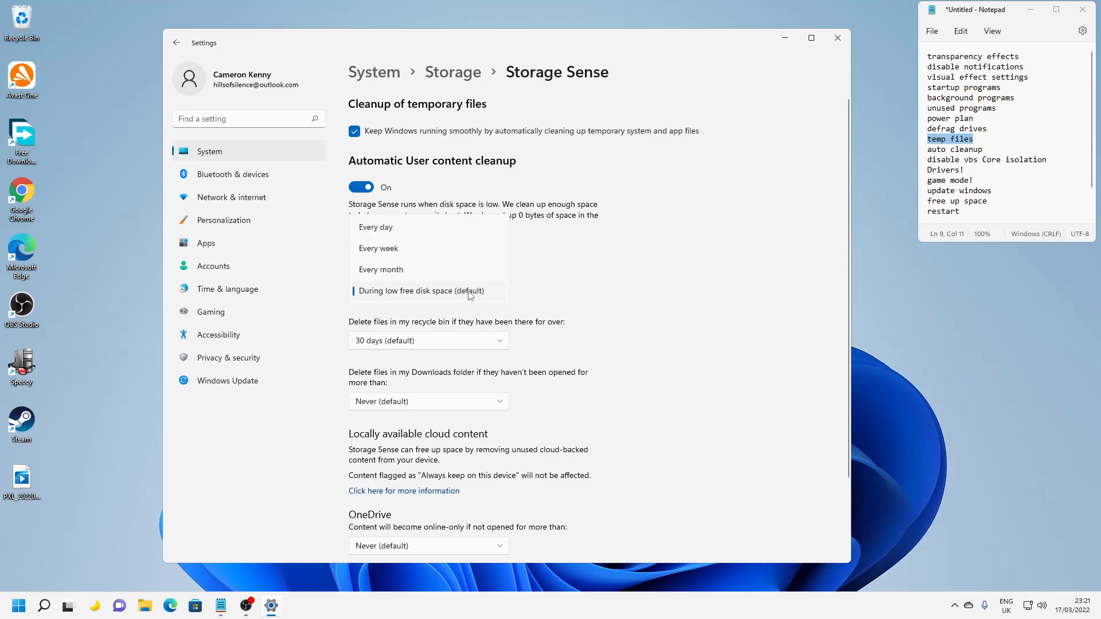
left_click(418, 253)
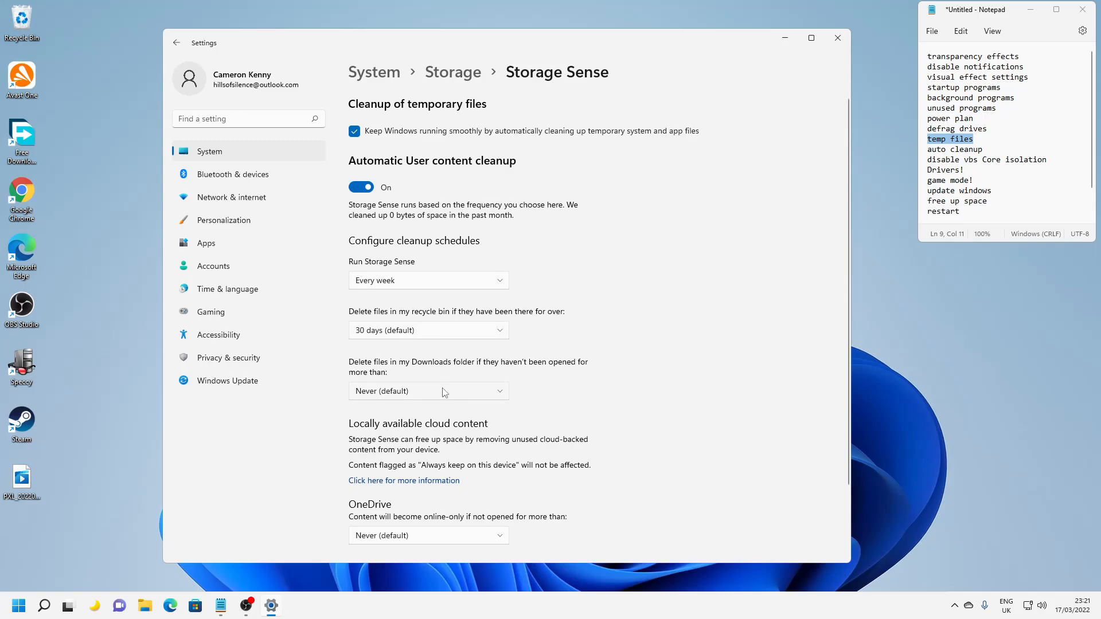
- Set Storage Sense to delete files in the Downloads folder that haven't been opened for more than 60 days
left_click(415, 390)
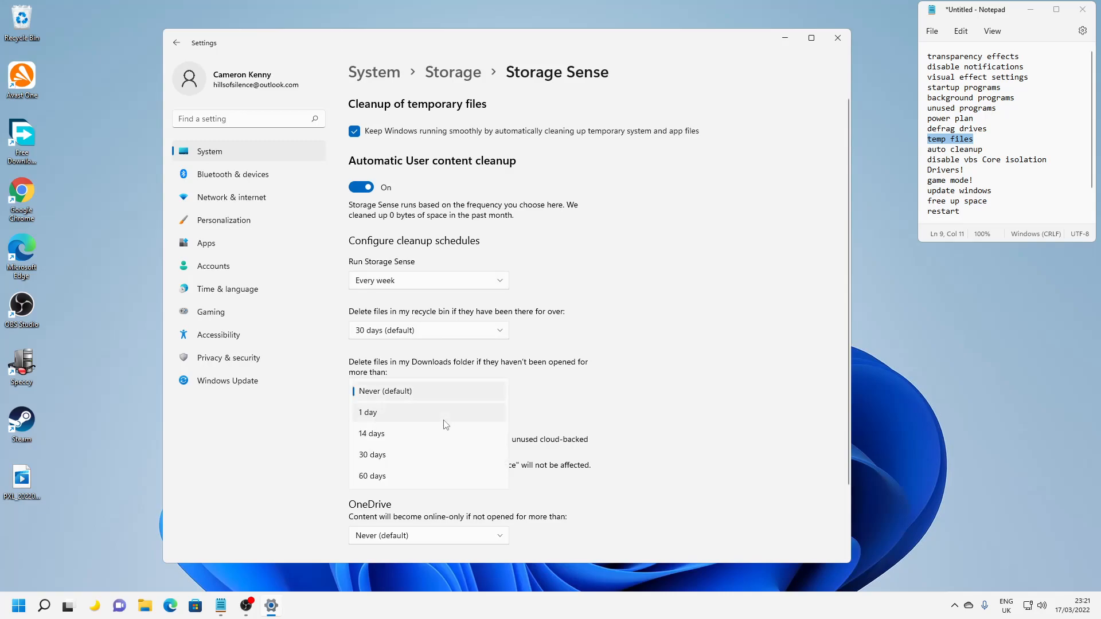
left_click(424, 457)
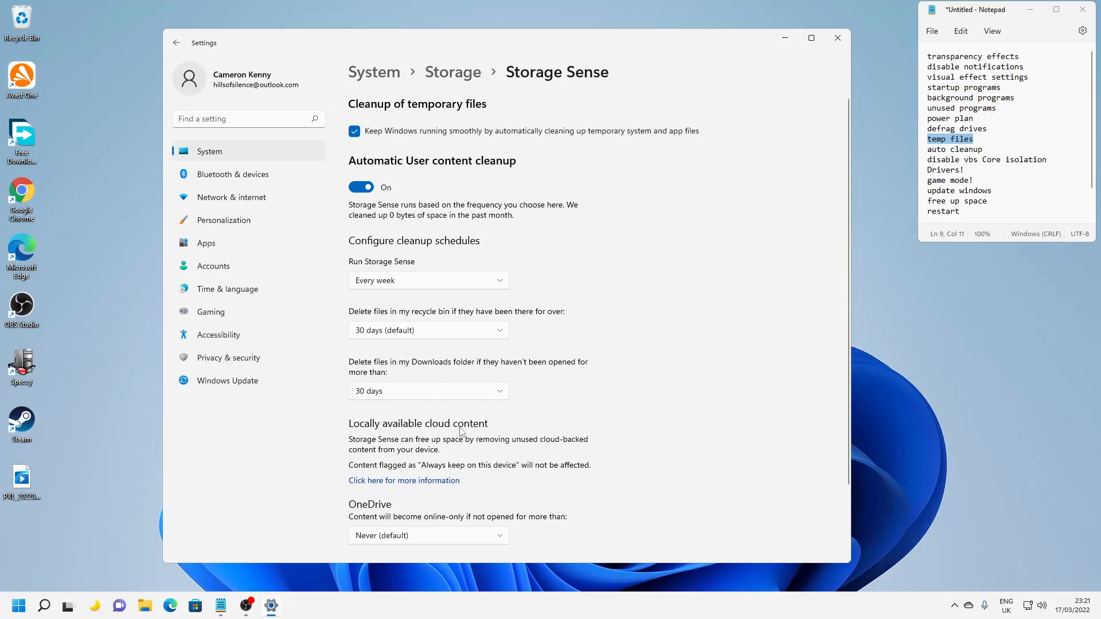
scroll(450, 381, "down", 2)
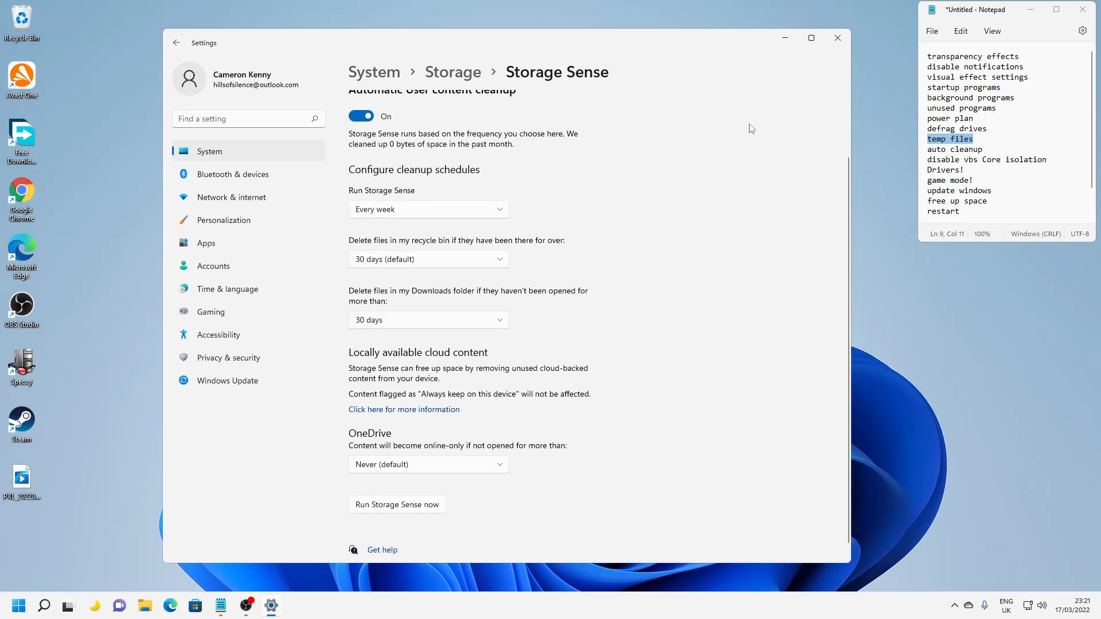
left_click(431, 321)
left_click(435, 344)
scroll(651, 354, "down", 1)
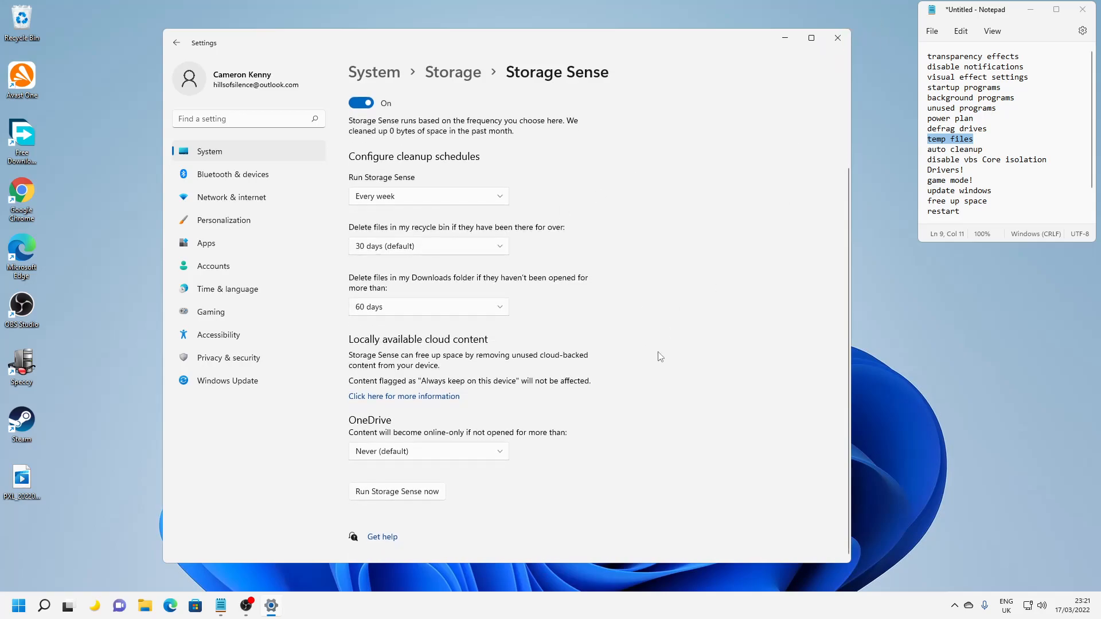
- Highlight "auto cleanup" in the Notepad checklist and close the Storage Sense settings window
mouse_move(823, 42)
triple_click(995, 145)
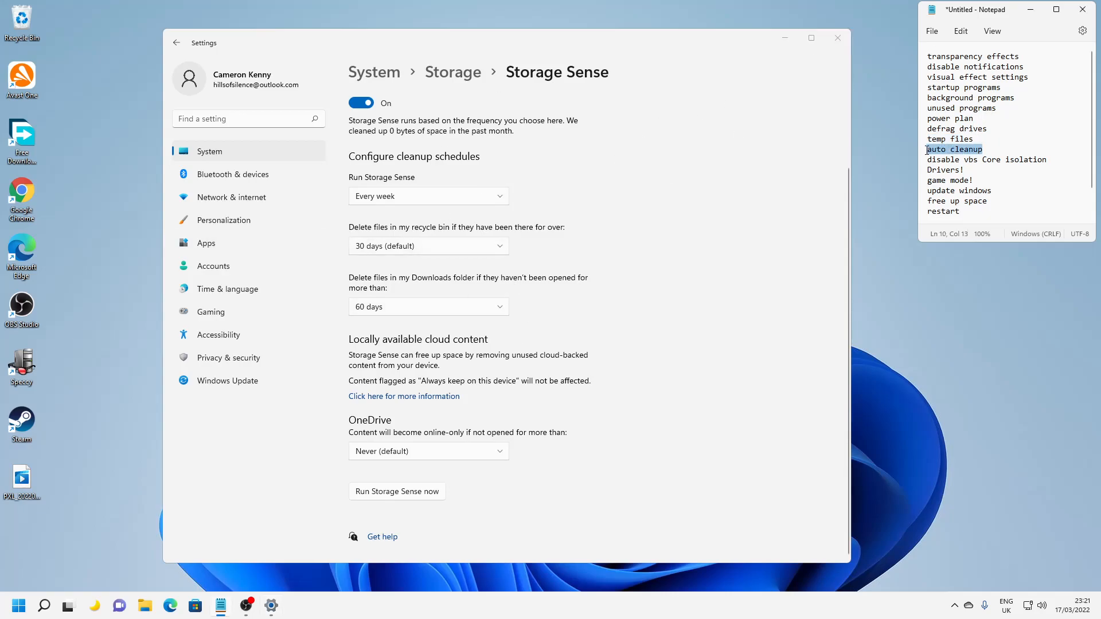
left_click(843, 38)
left_click(17, 605)
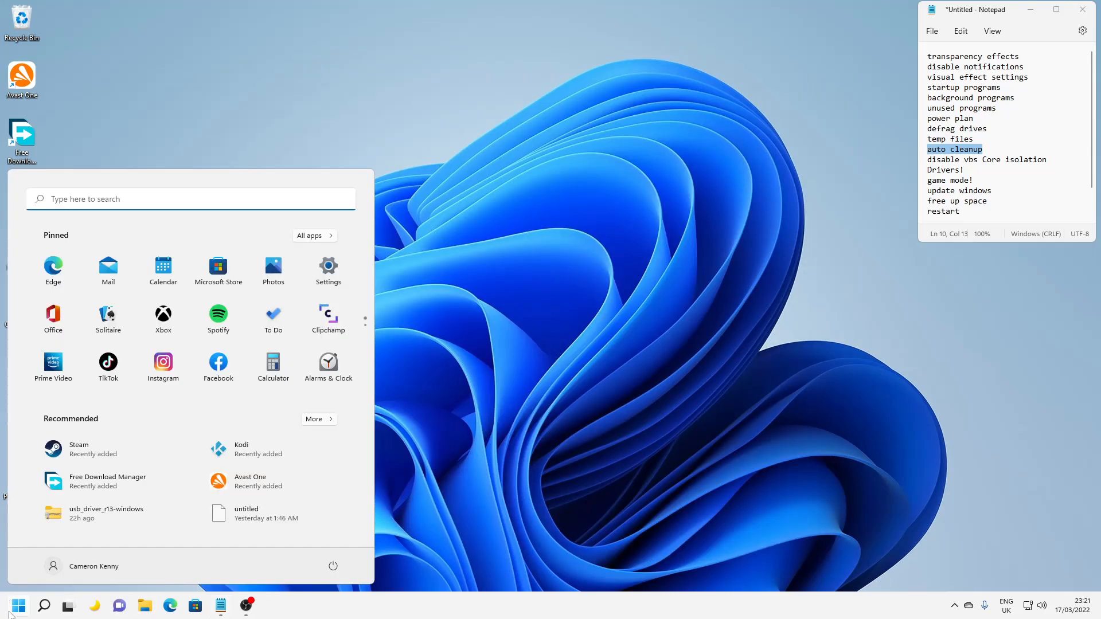
type("temp")
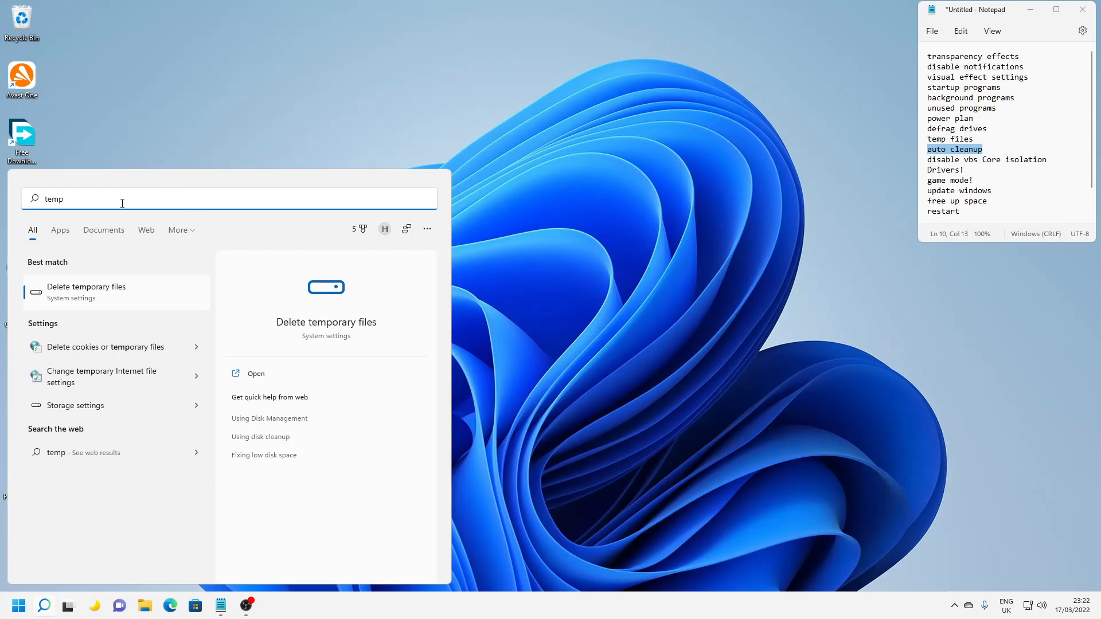
left_click(104, 230)
left_click(95, 299)
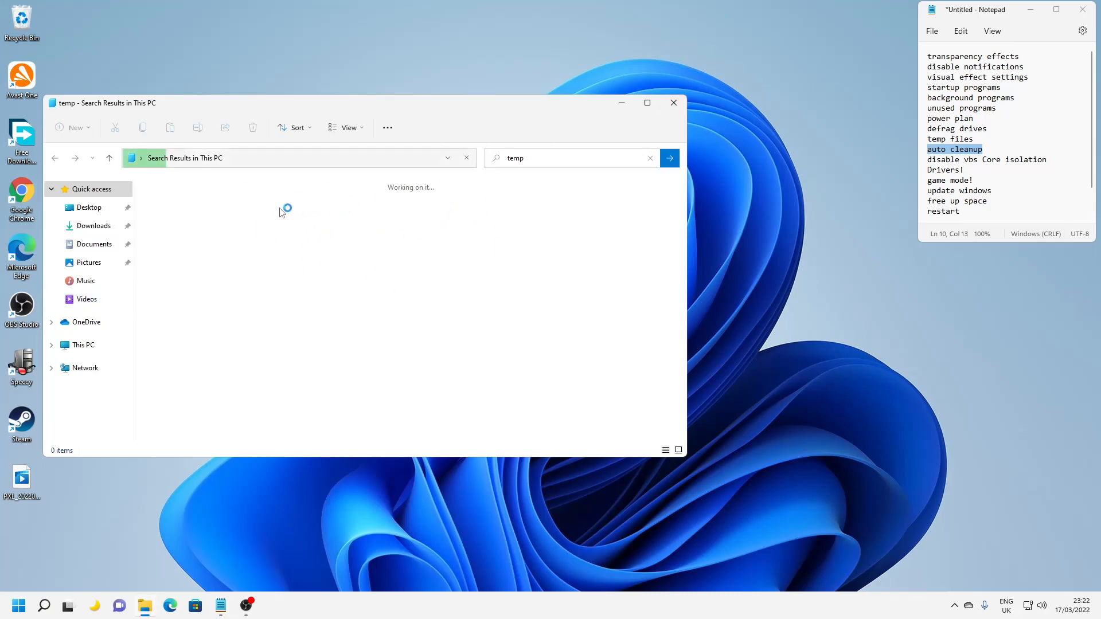
left_click(673, 103)
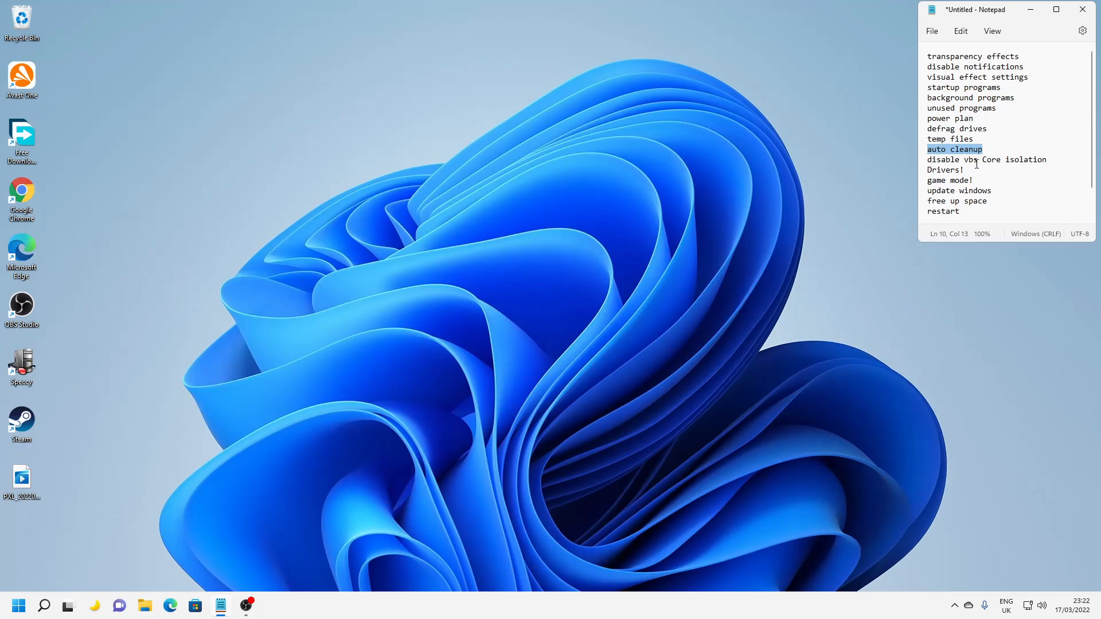
- Highlight "disable vbs Core isolation" in the Notepad checklist and open the Device security page through a search for "vbs"
left_click_drag(1065, 162, 904, 163)
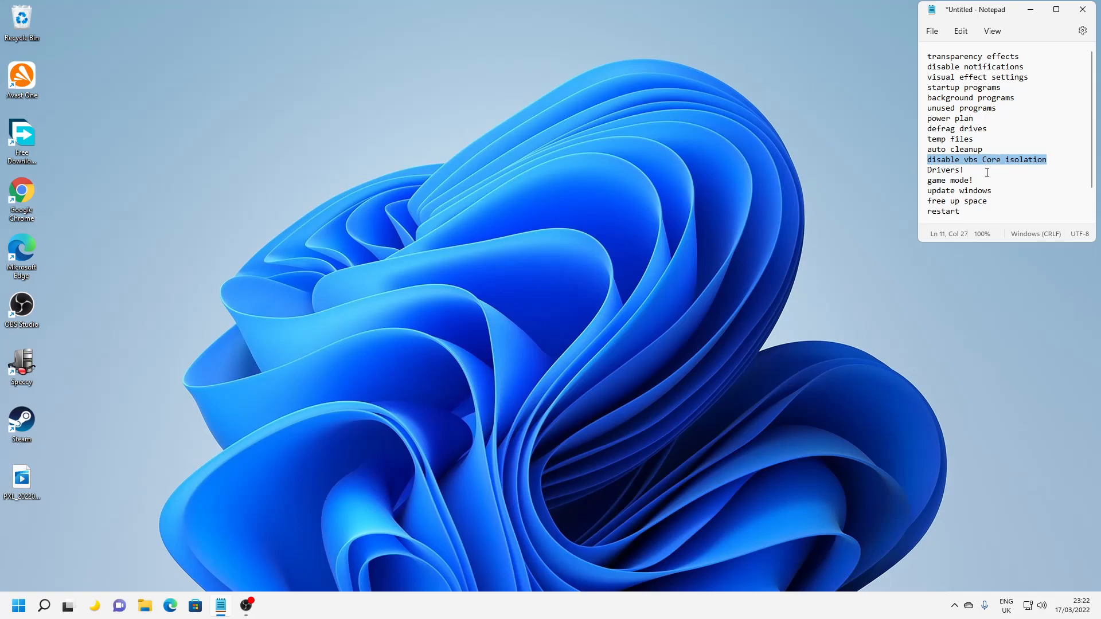
left_click(4, 606)
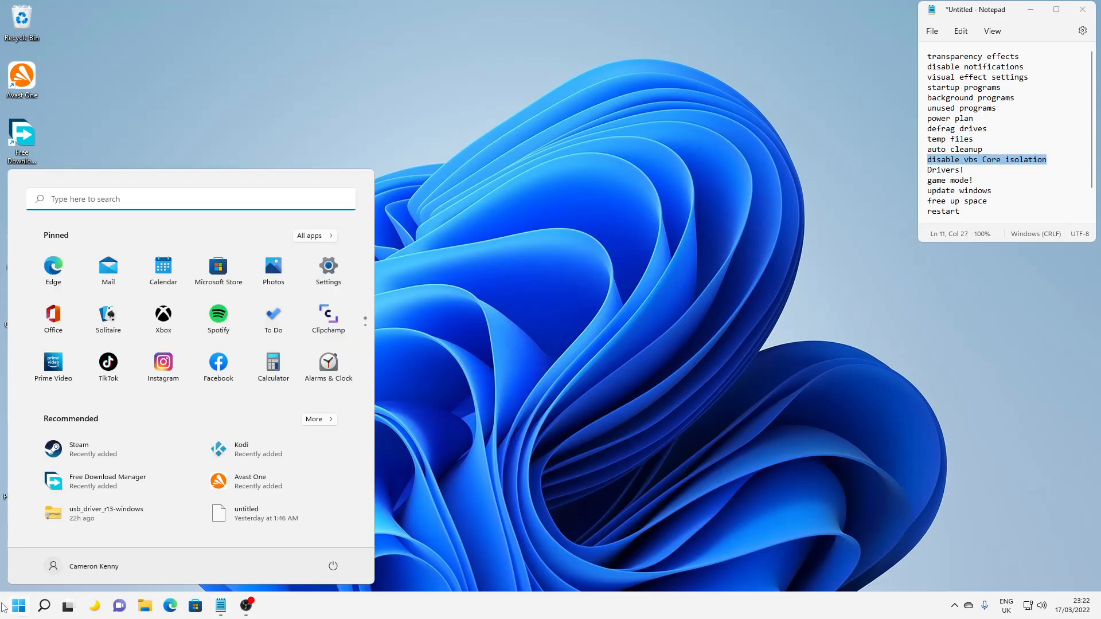
type("vbs")
left_click(92, 292)
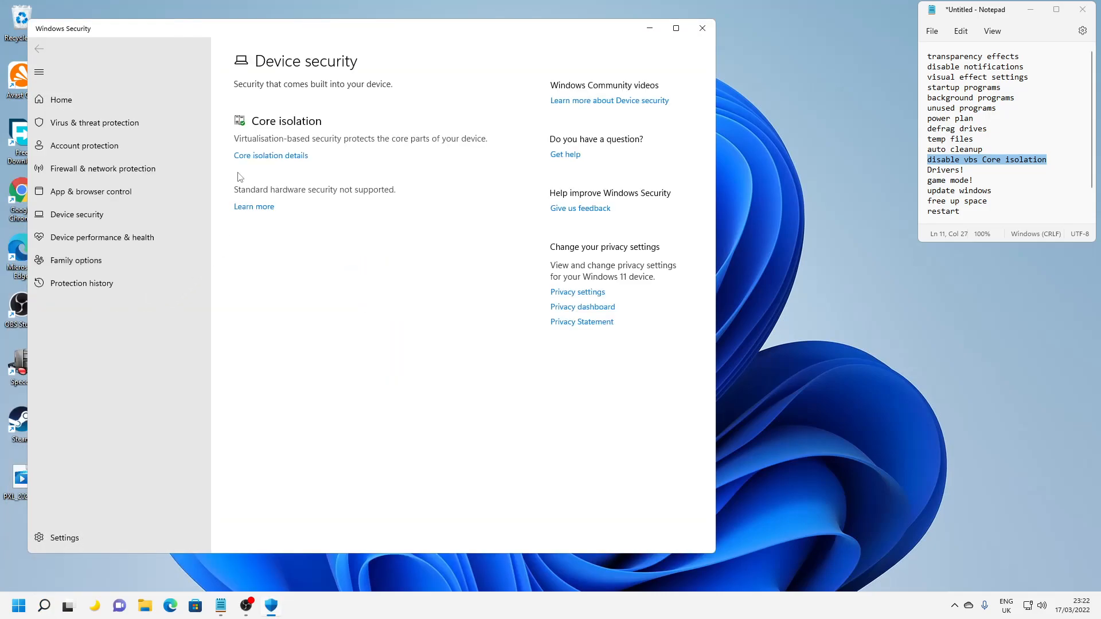
left_click(132, 119)
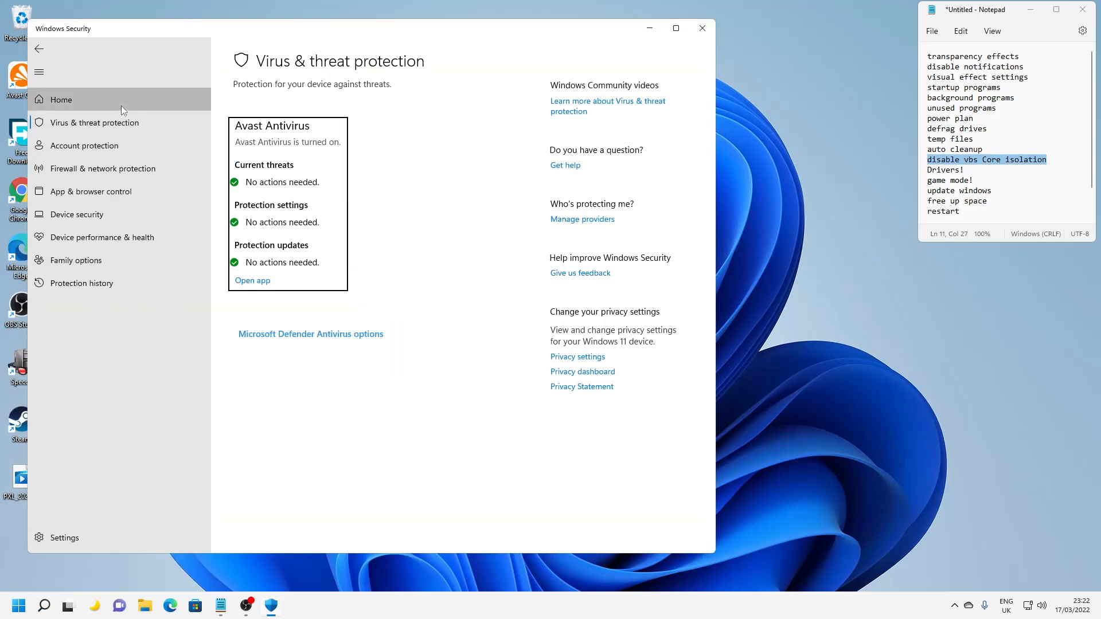
left_click(122, 104)
left_click(111, 123)
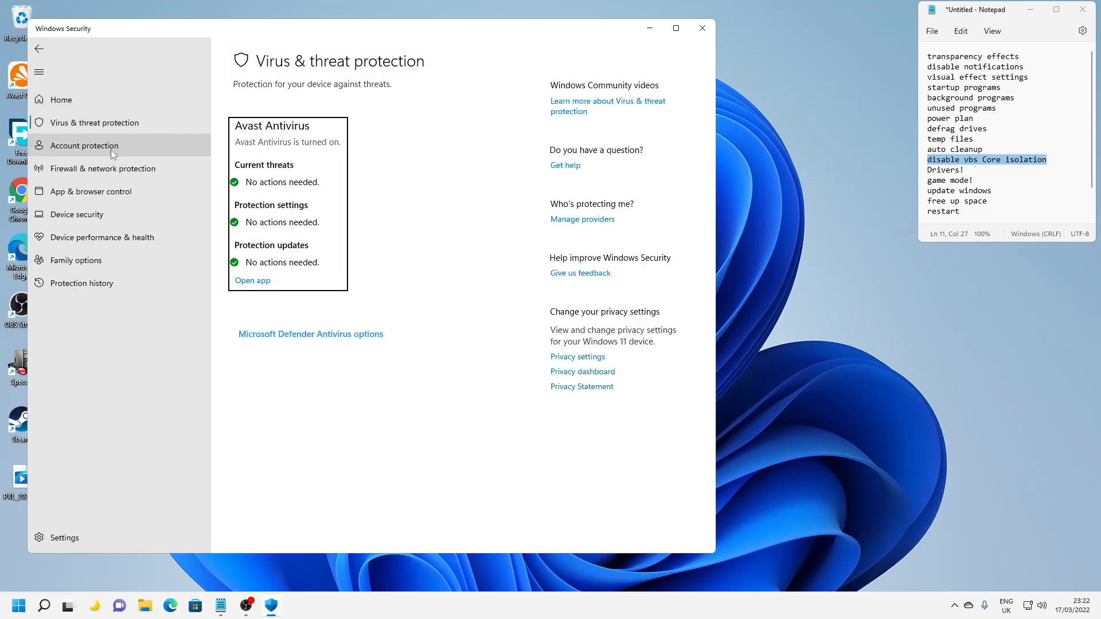
left_click(111, 150)
left_click(108, 170)
left_click(105, 194)
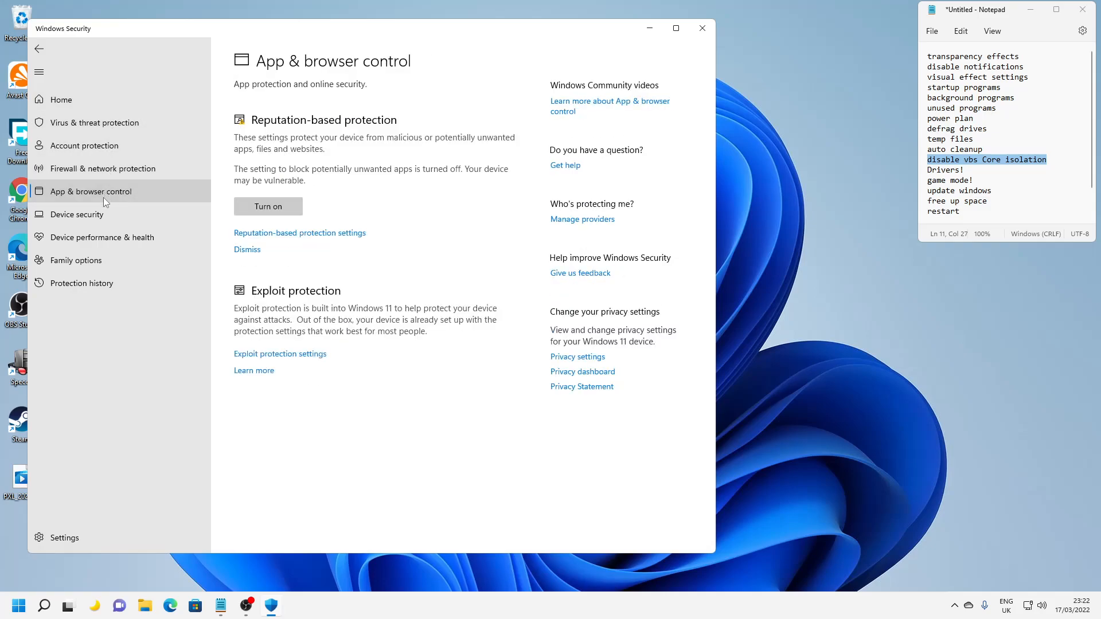
- Check the Memory integrity setting in the Core isolation details under Device security and close Windows Security
left_click(102, 212)
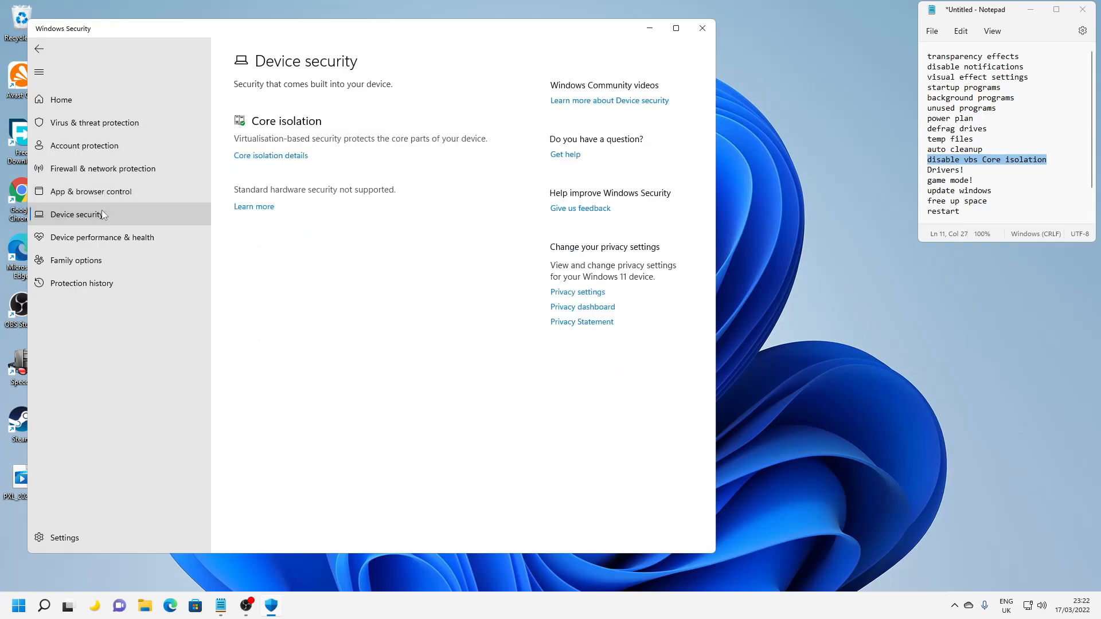
left_click(265, 156)
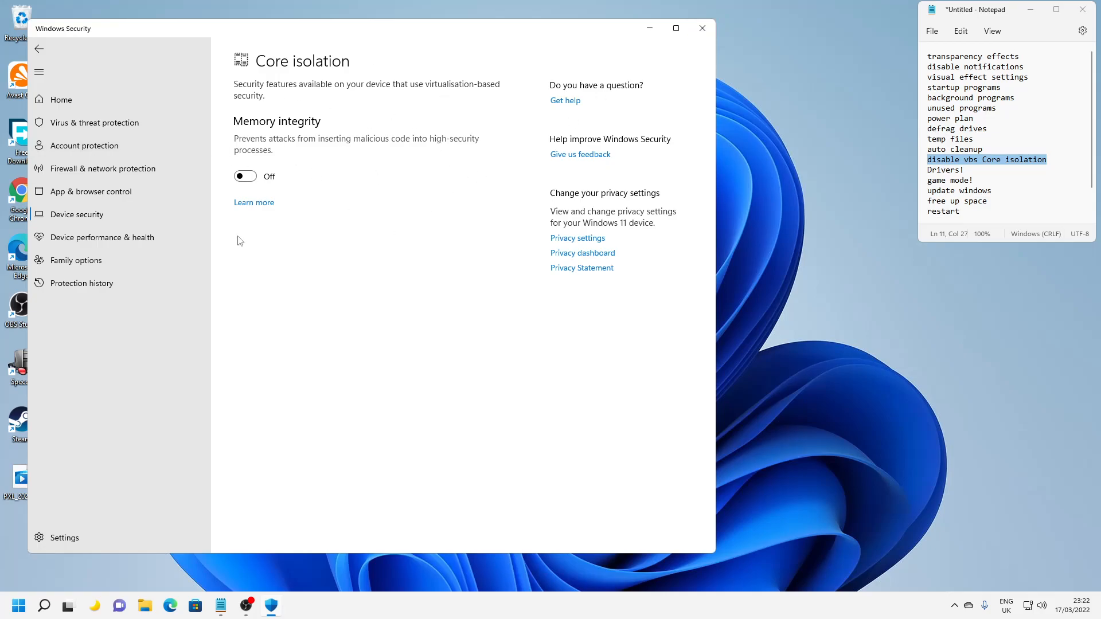
left_click(701, 28)
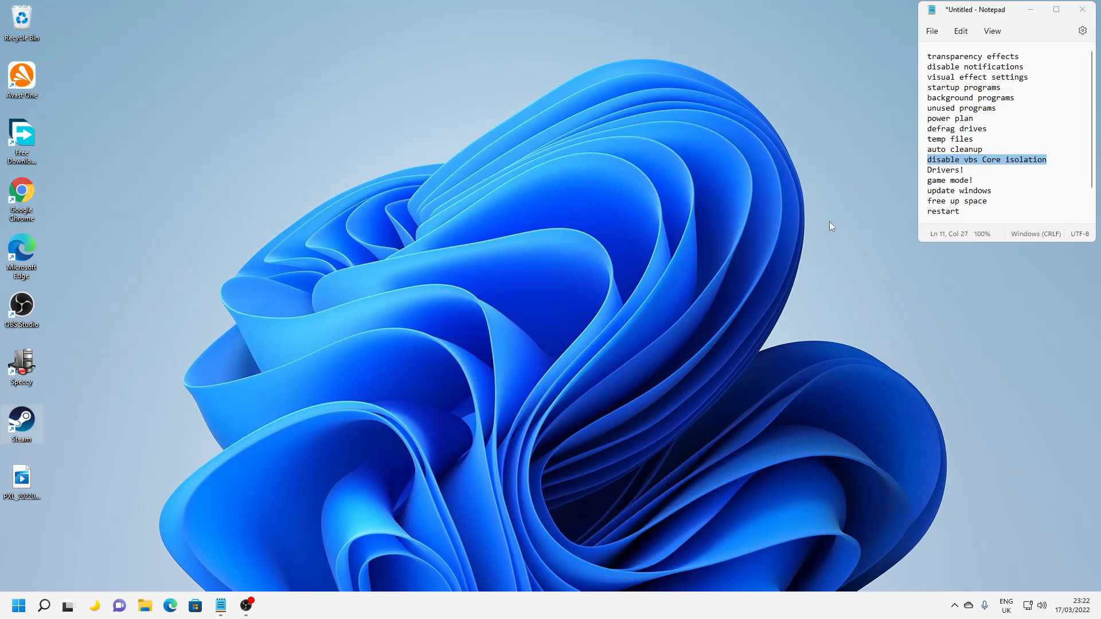
- Highlight "Drivers!" in the Notepad checklist, then search Google for "speccy" in Chrome
left_click(982, 180)
left_click_drag(945, 170, 929, 169)
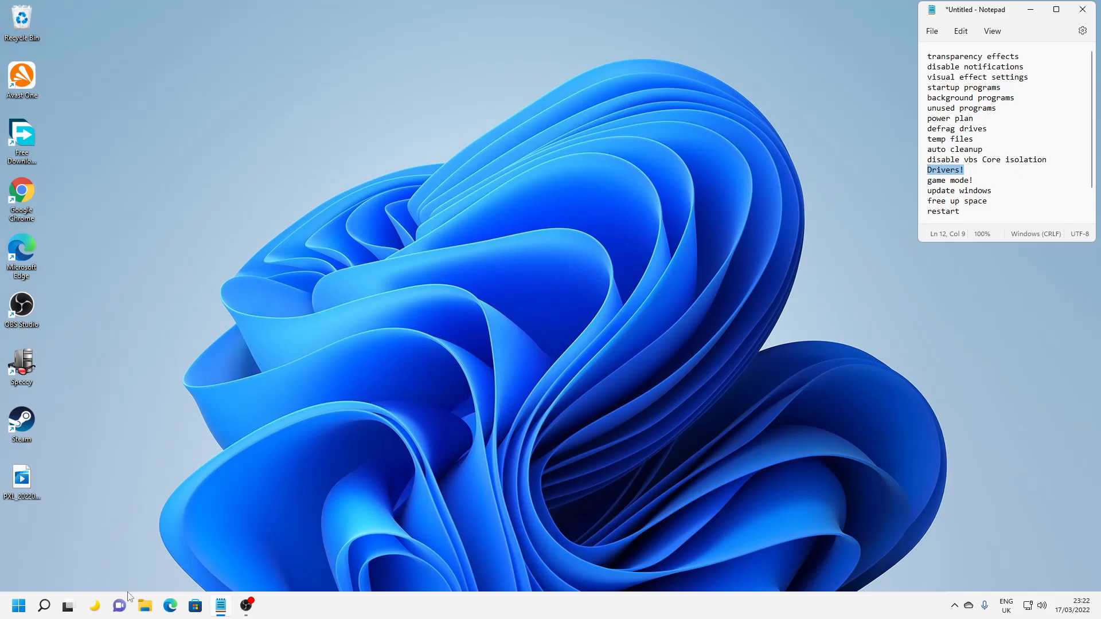
left_click(8, 611)
double_click(22, 195)
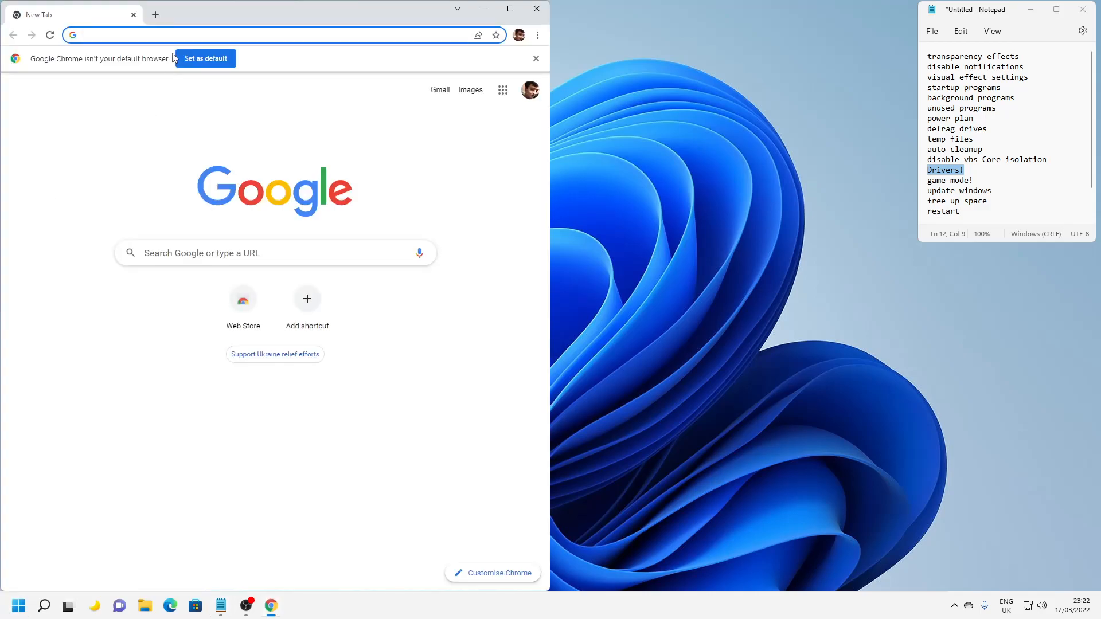
type("speccy")
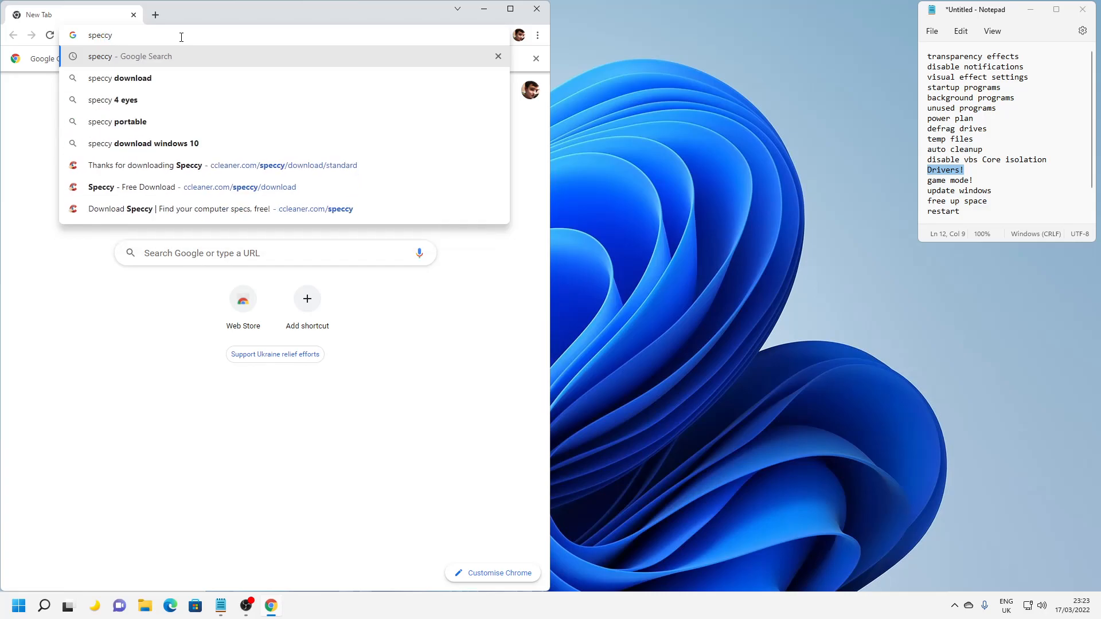
key("Return")
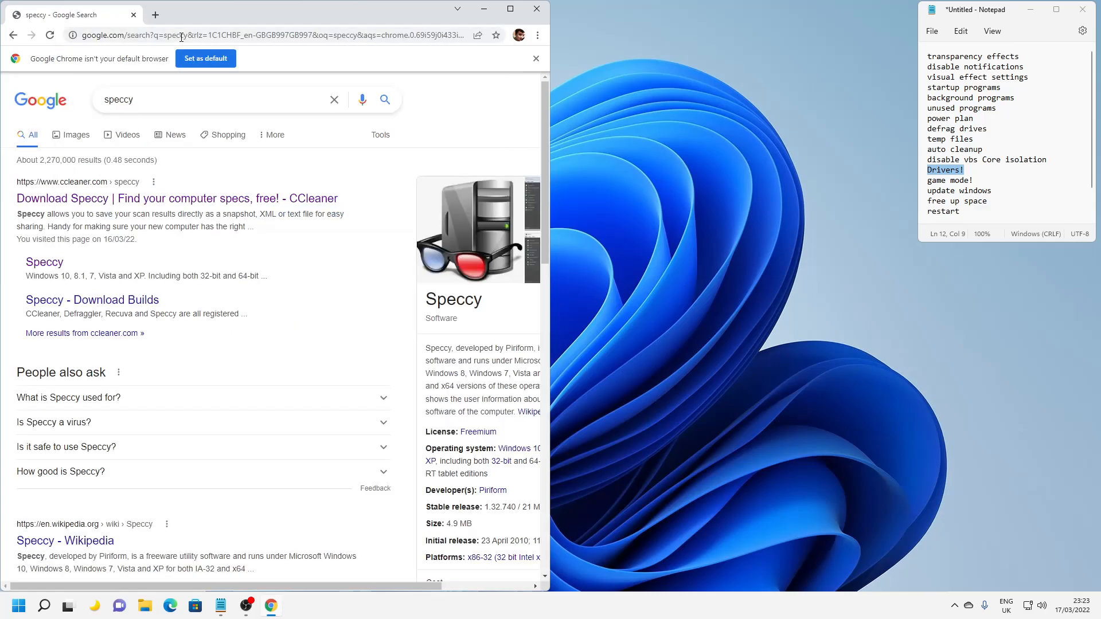
- Look over the CCleaner page for downloading Speccy from the search results and close the browser
left_click(119, 202)
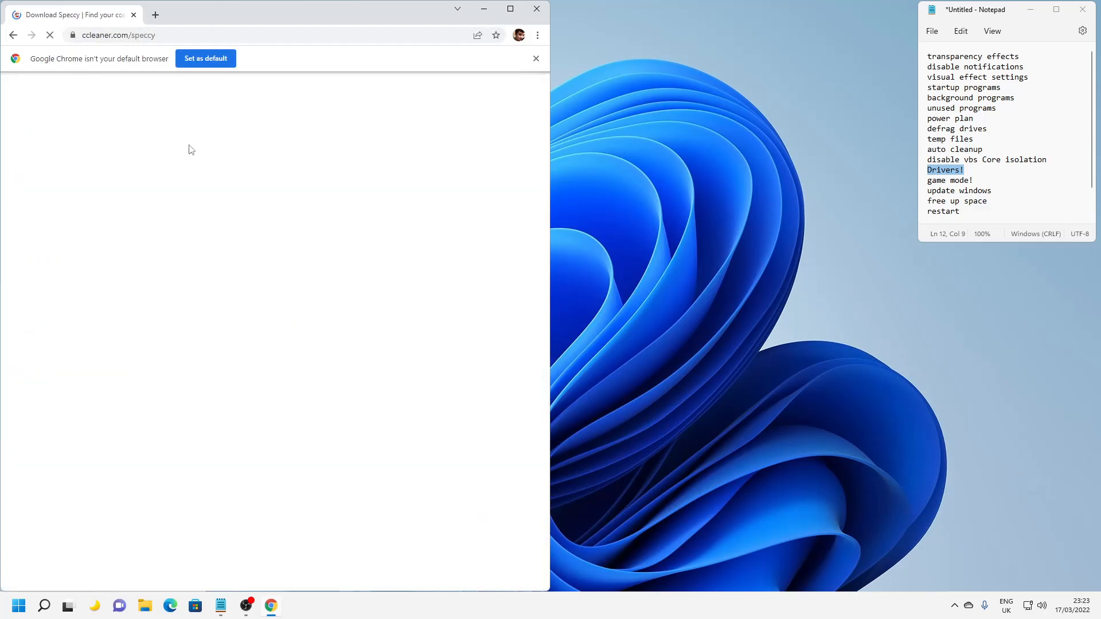
left_click(220, 284)
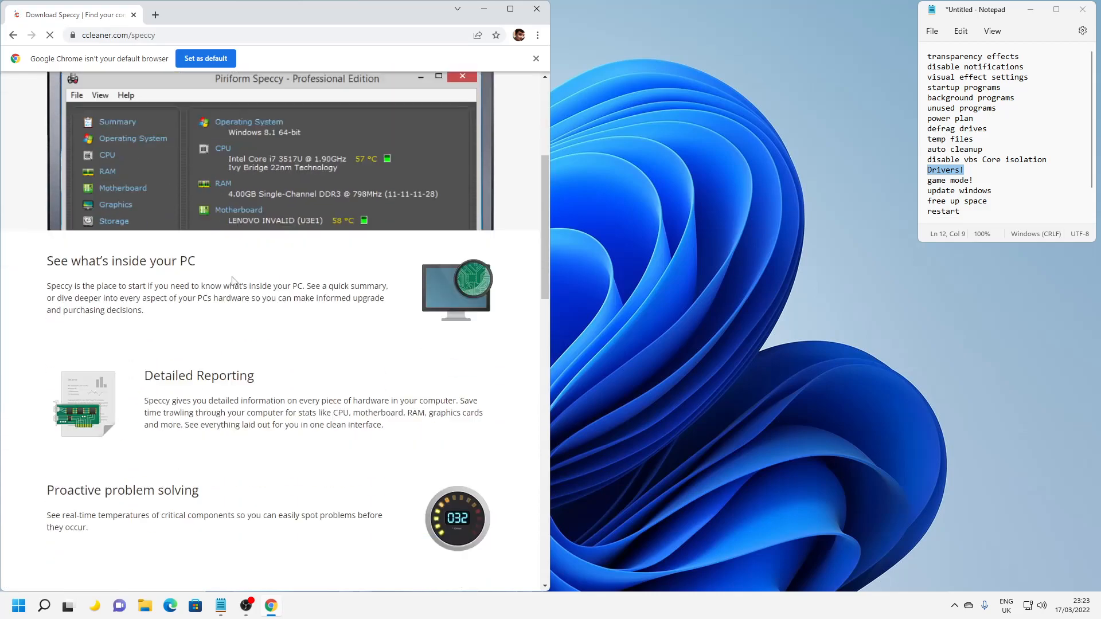
left_click(536, 9)
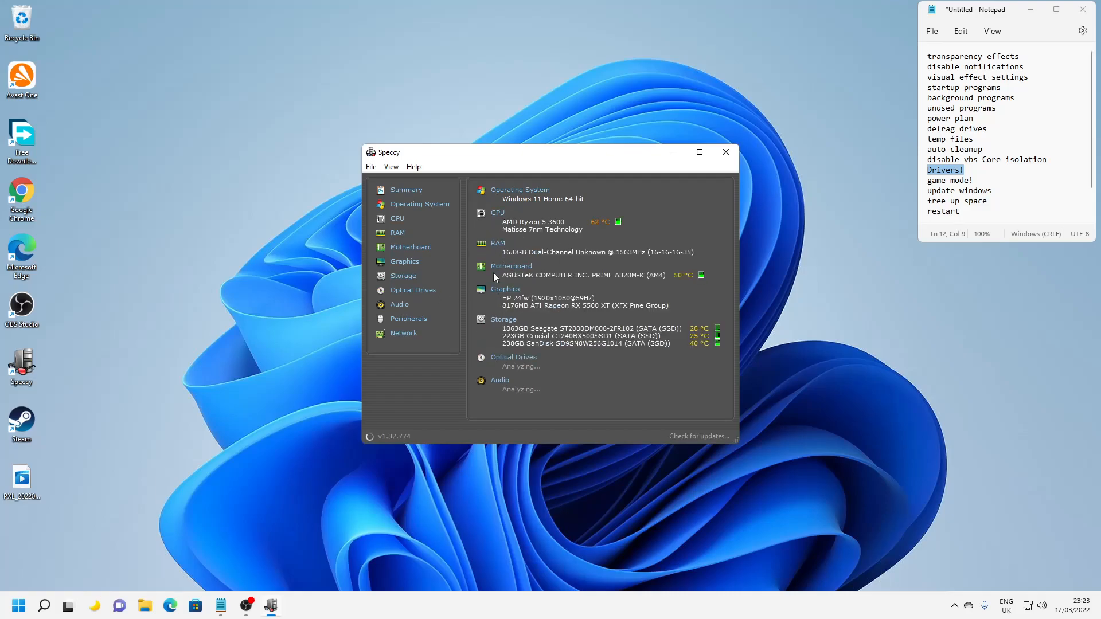
- Copy the graphics card model "RX 5500 XT" from the Graphics summary in Speccy
left_click_drag(502, 305, 599, 306)
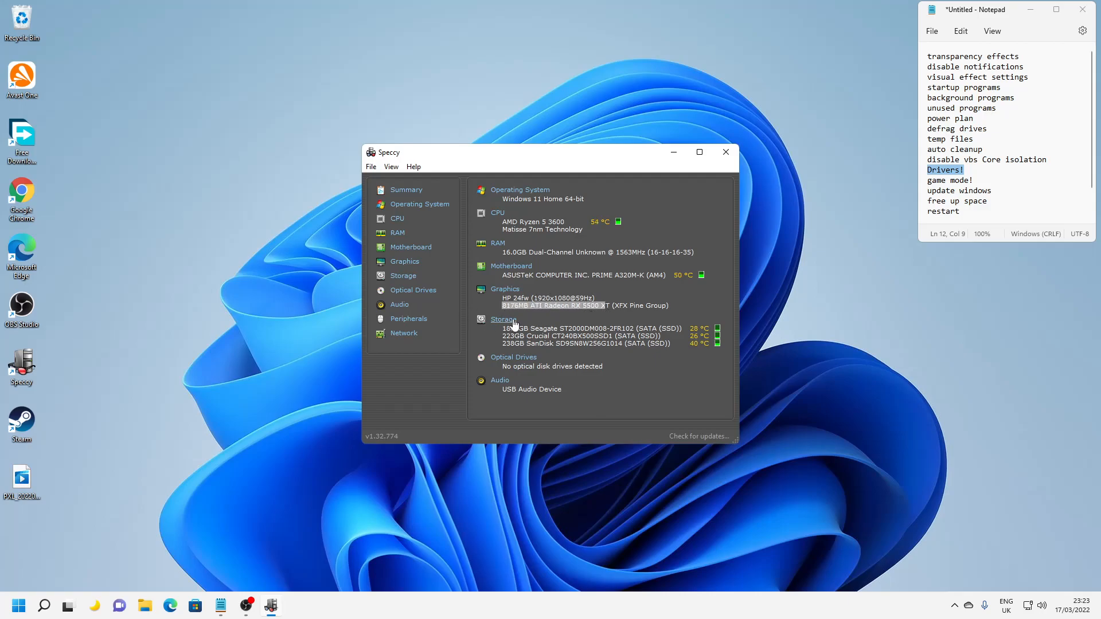
left_click(547, 309)
left_click_drag(504, 310, 605, 308)
left_click(553, 312)
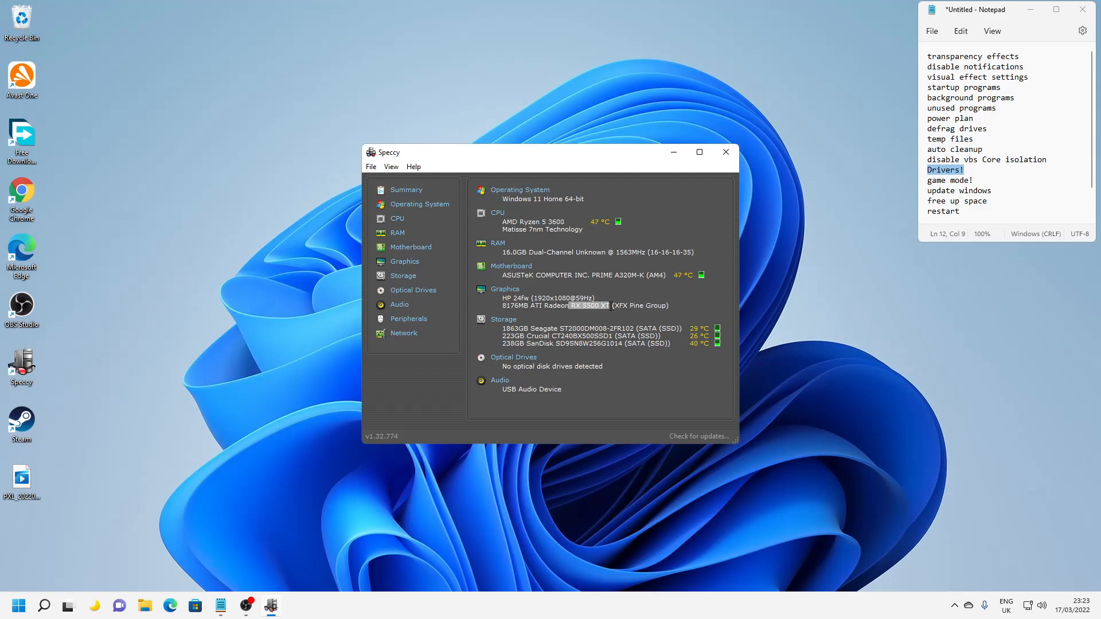
right_click(611, 306)
left_click(622, 313)
- Search Google for "RX 5500 XT" in Chrome and open AMD's product page for the card
double_click(12, 202)
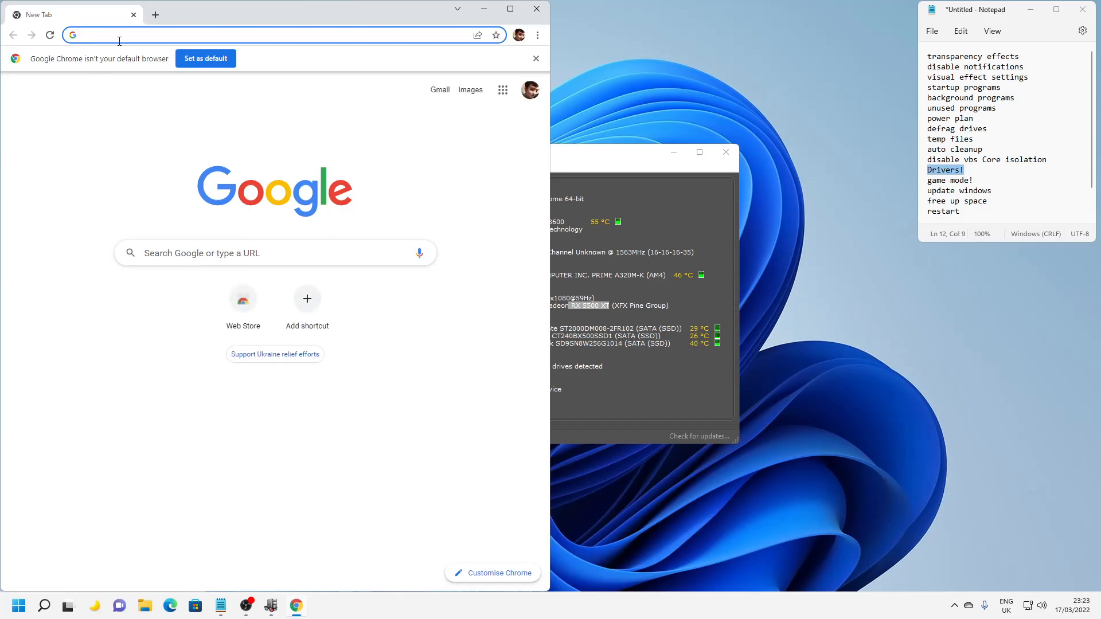
left_click(163, 251)
type("RX 5500 XT")
key("Return")
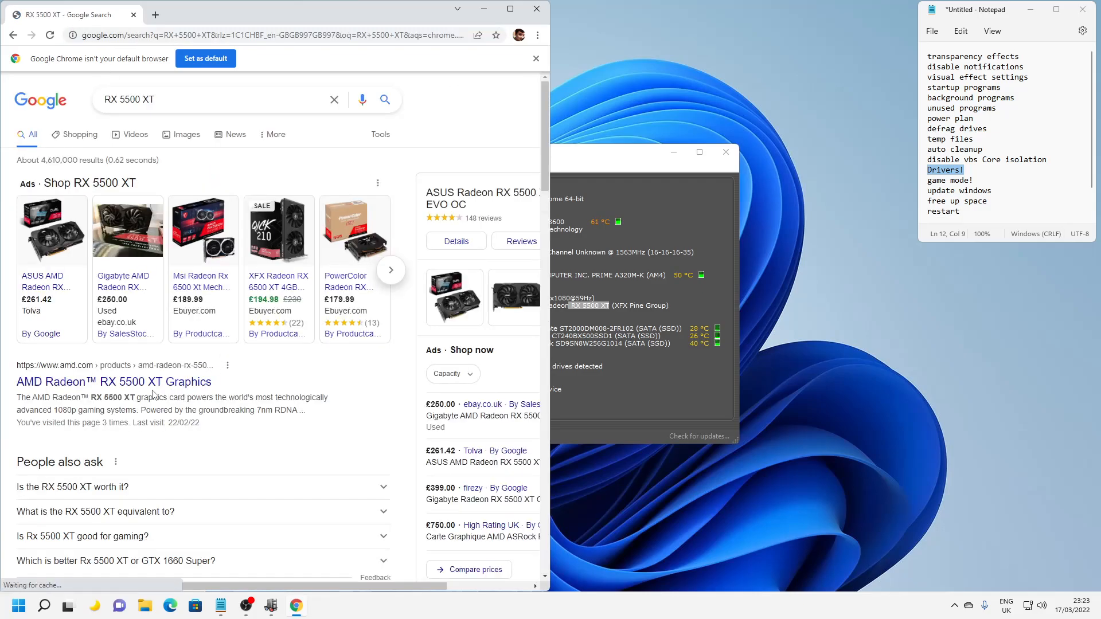
left_click(143, 385)
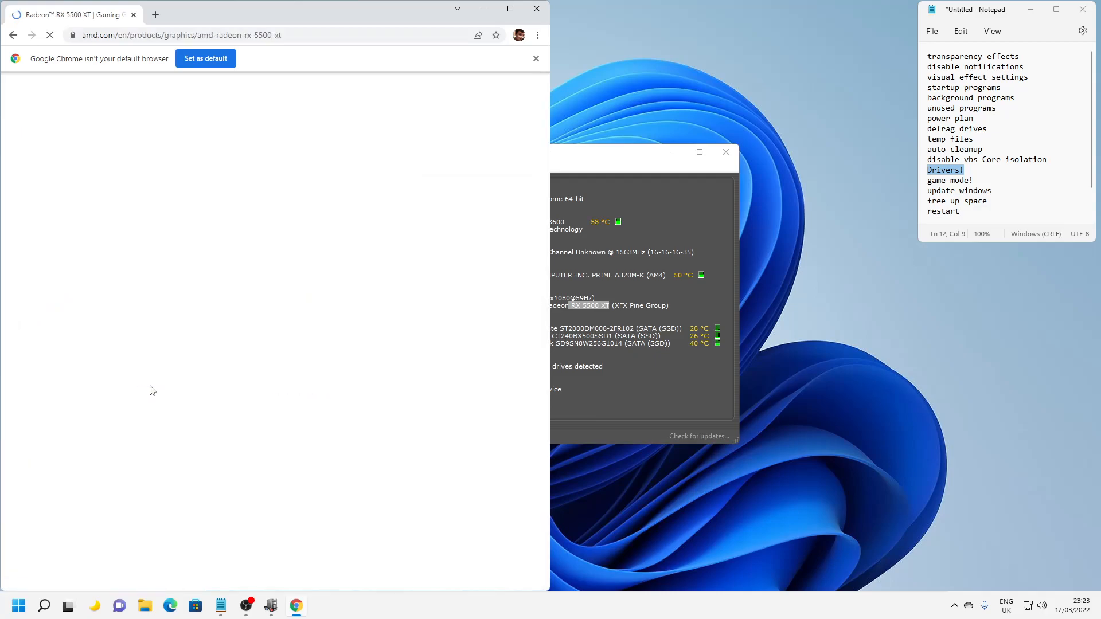
- Dismiss the cookie notice and look through the AMD Radeon RX 5500 XT page for a driver download
scroll(199, 336, "down", 12)
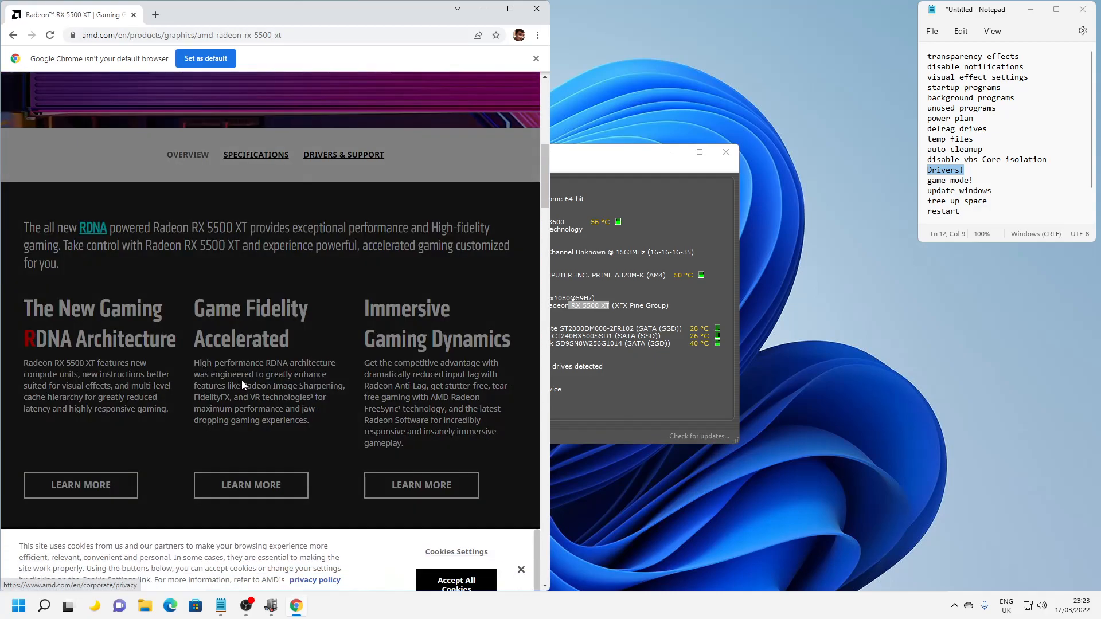
scroll(274, 377, "down", 3)
left_click(521, 551)
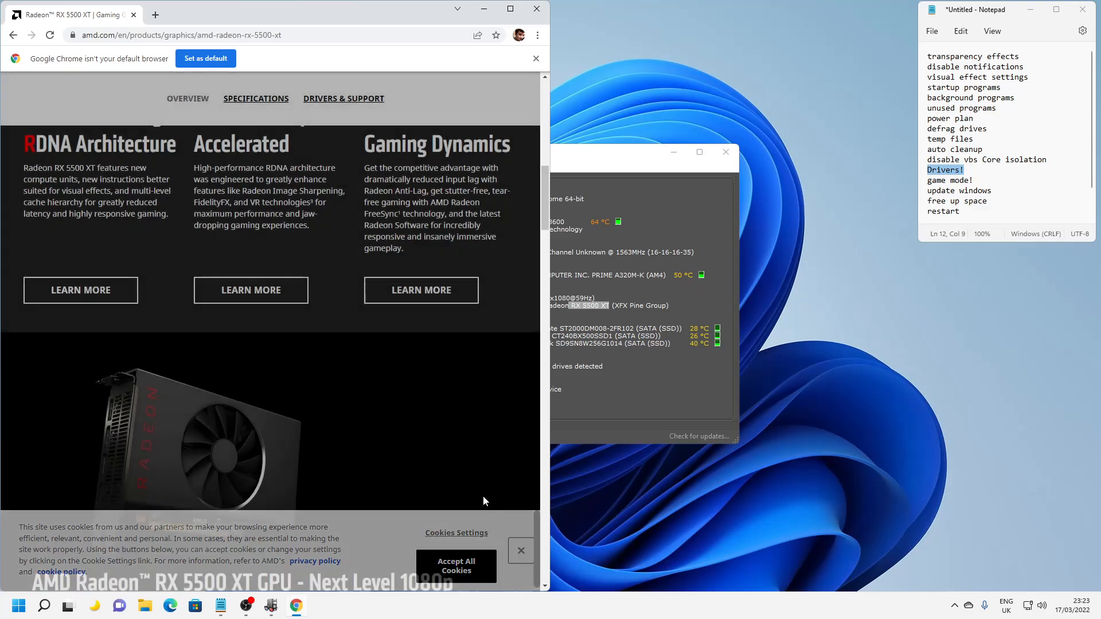
scroll(437, 463, "down", 8)
scroll(430, 467, "down", 20)
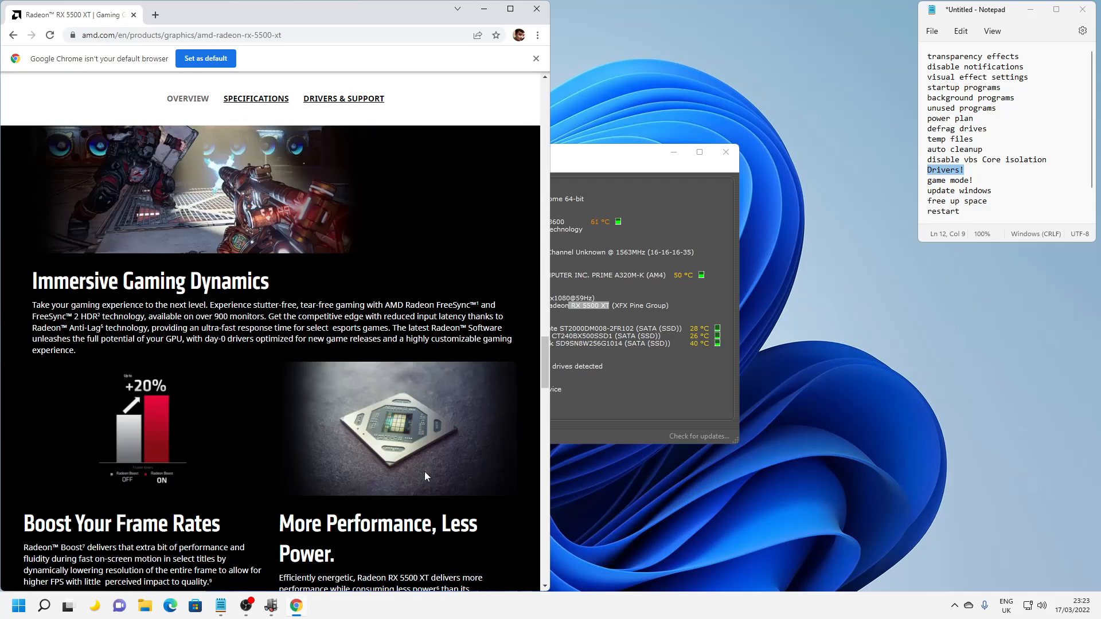
scroll(373, 384, "down", 15)
scroll(325, 344, "down", 15)
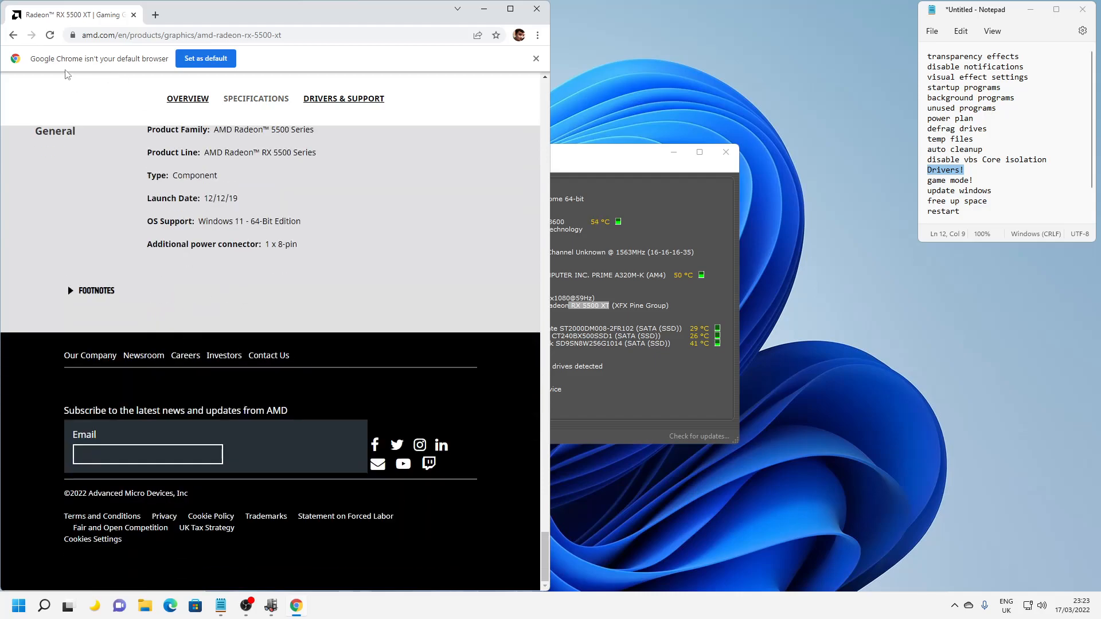
- Return to the Google results and change the search to "rx 5500 xt drivers"
left_click(12, 35)
left_click(226, 76)
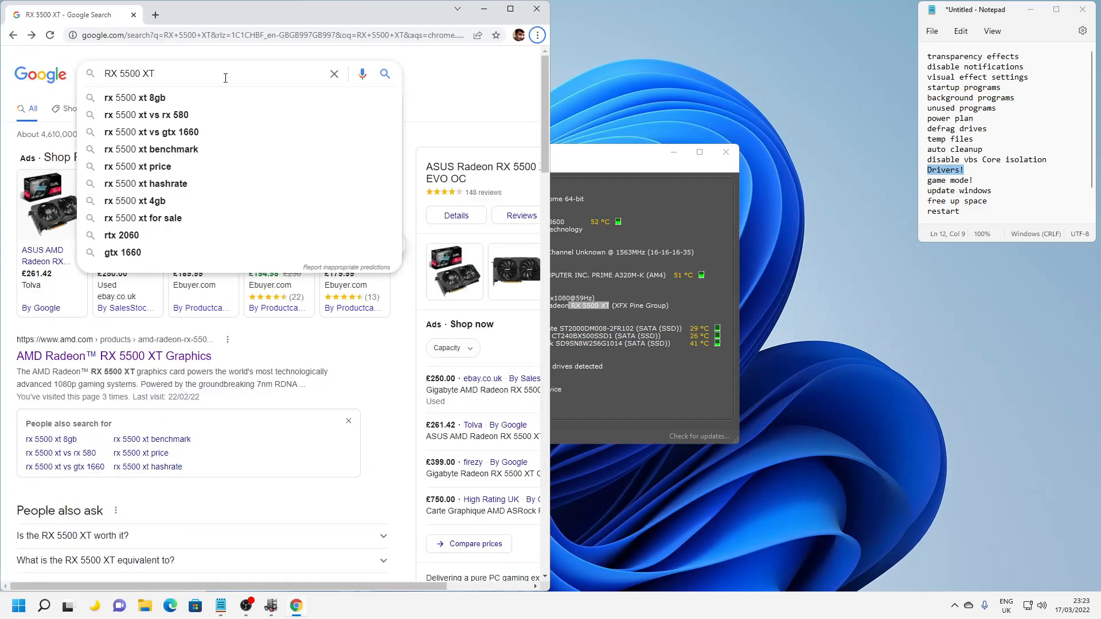
key("alt+f")
key("Escape")
type("dri9ver")
key("BackSpace")
key("BackSpace")
key("BackSpace")
key("BackSpace")
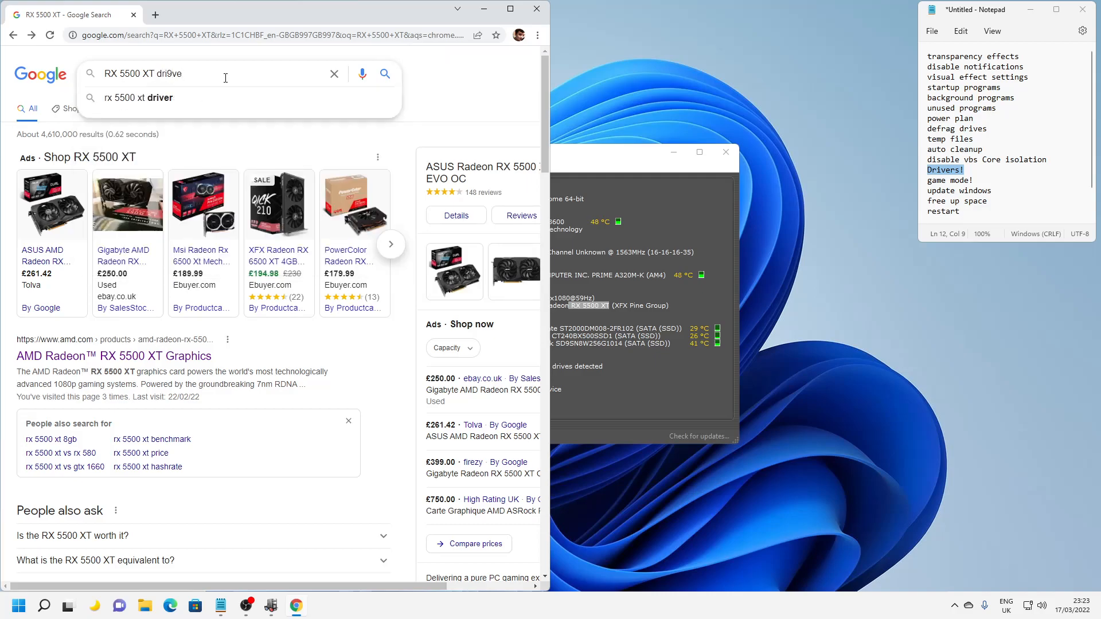
key("Down")
key("Return")
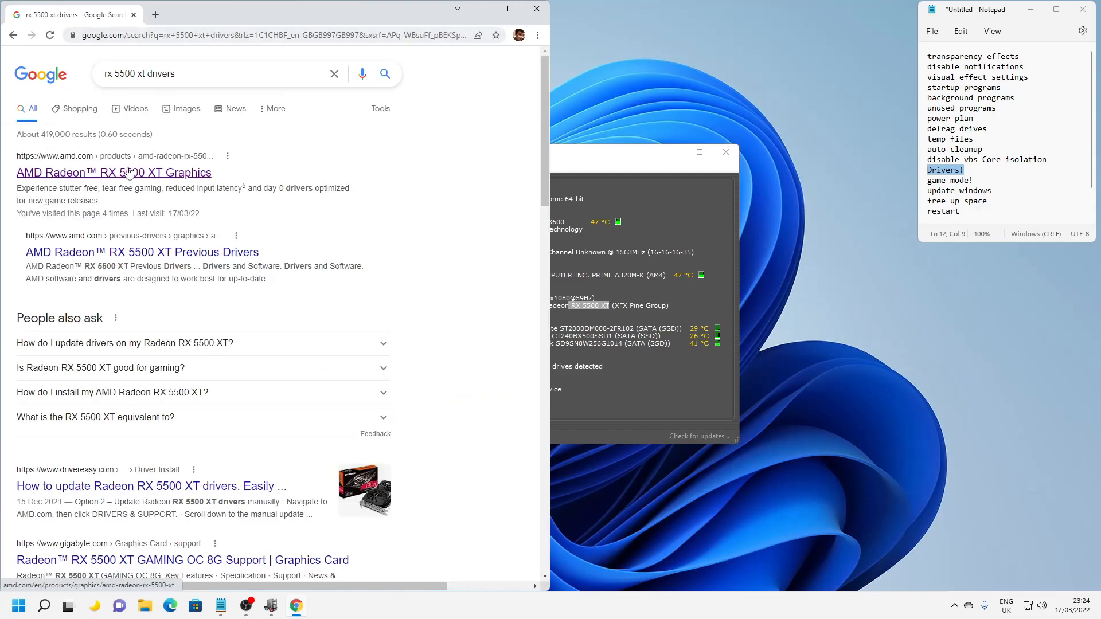
- Download Radeon Software Adrenalin 22.2.3 Optional for Windows 11 - 64-Bit Edition from AMD's Previous Drivers page and minimize Chrome while the download continues
left_click(142, 254)
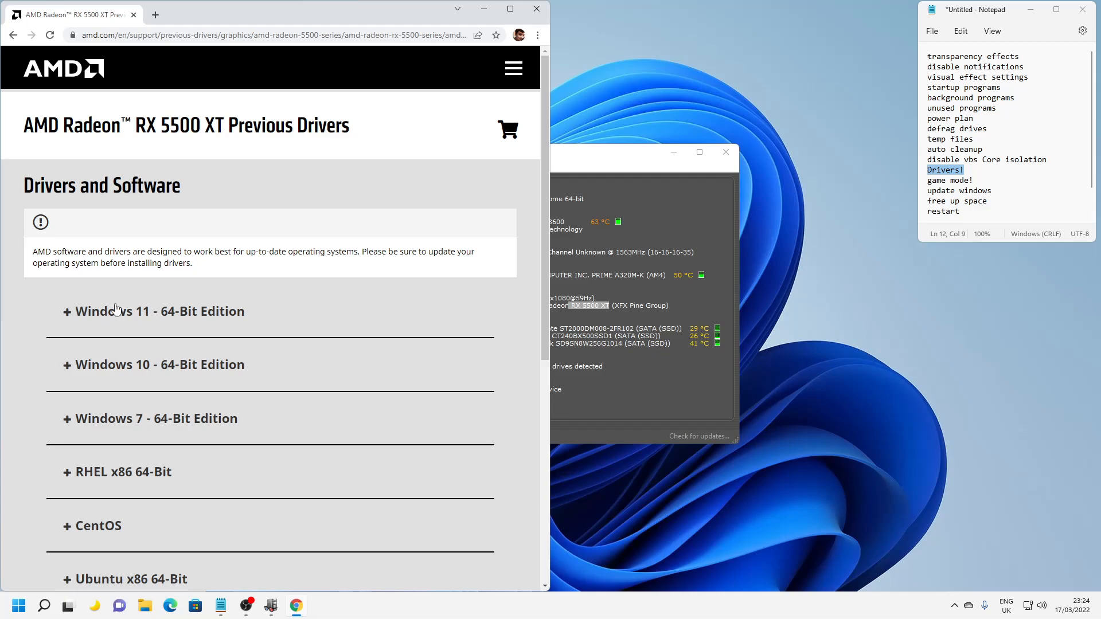
left_click(116, 311)
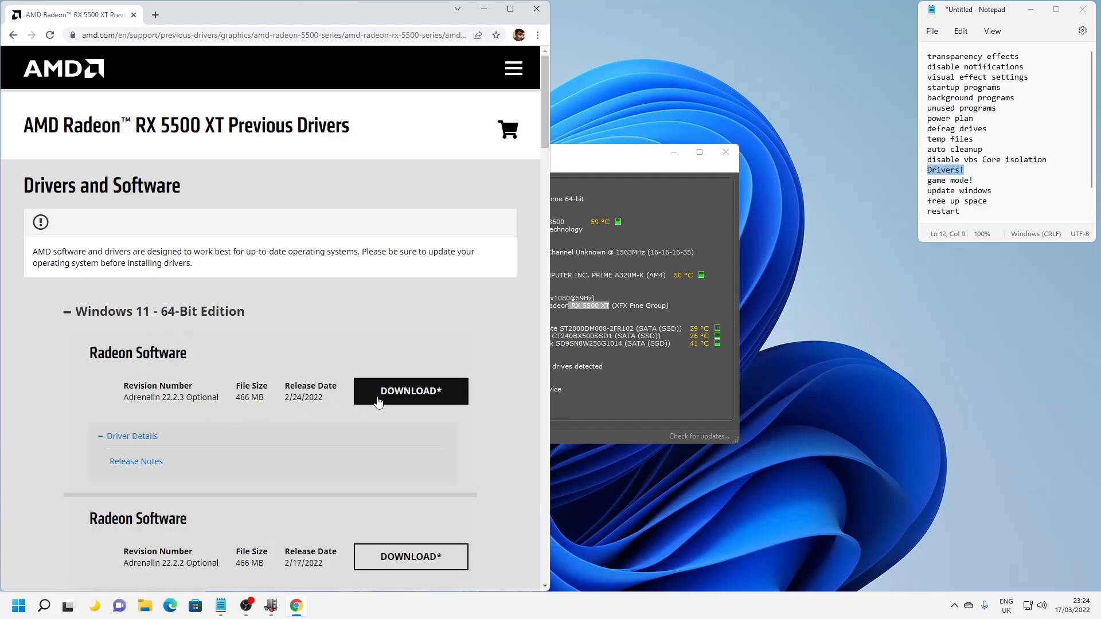
left_click(422, 397)
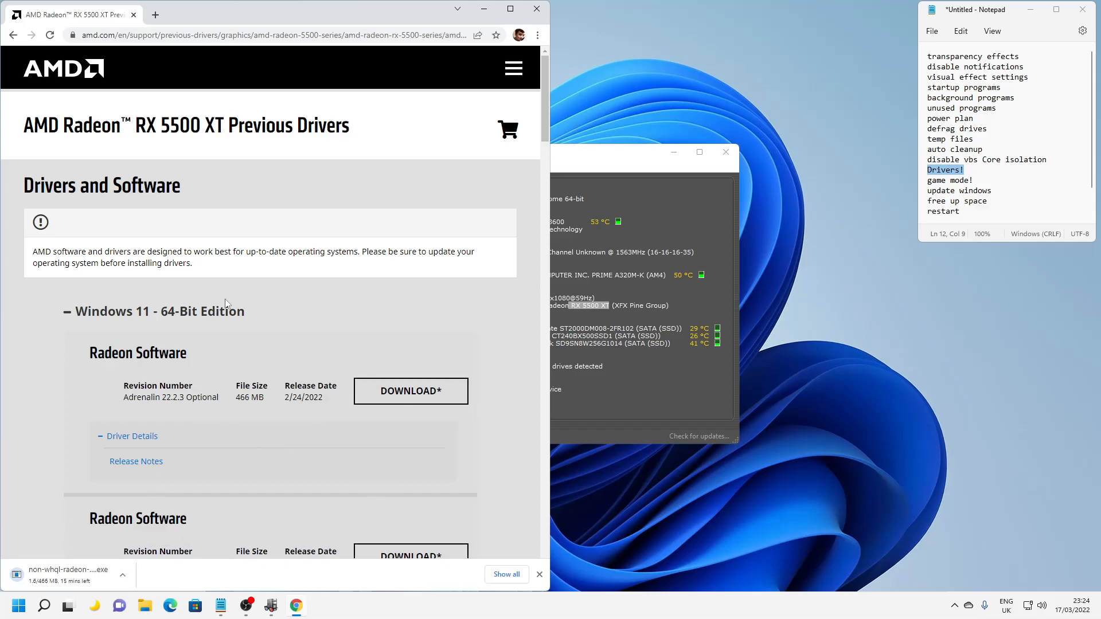
left_click(536, 8)
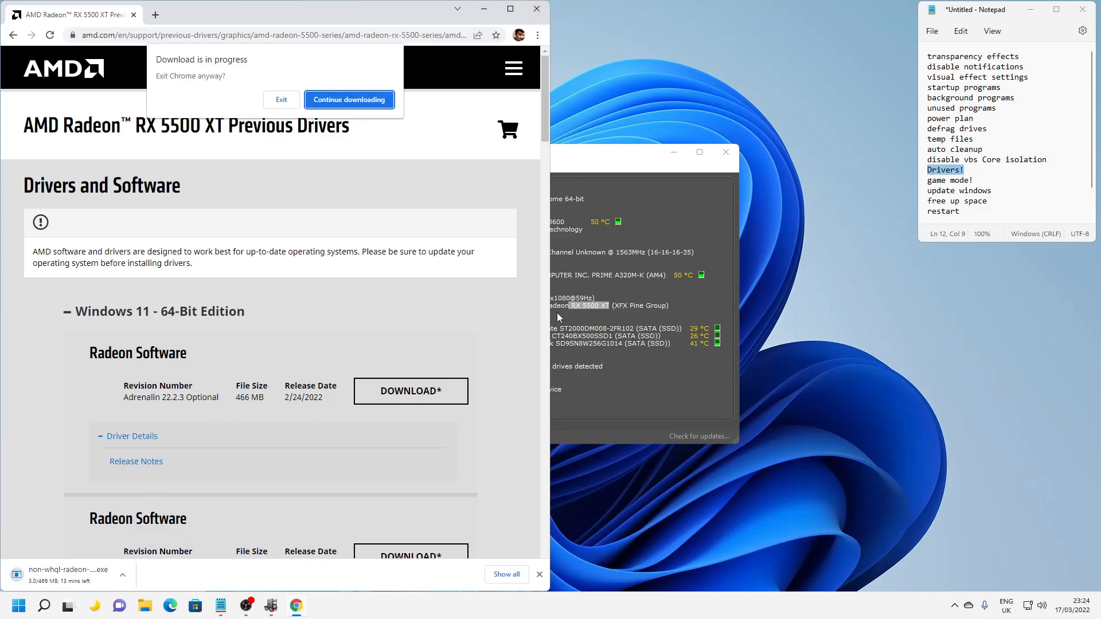
left_click(324, 98)
left_click(483, 8)
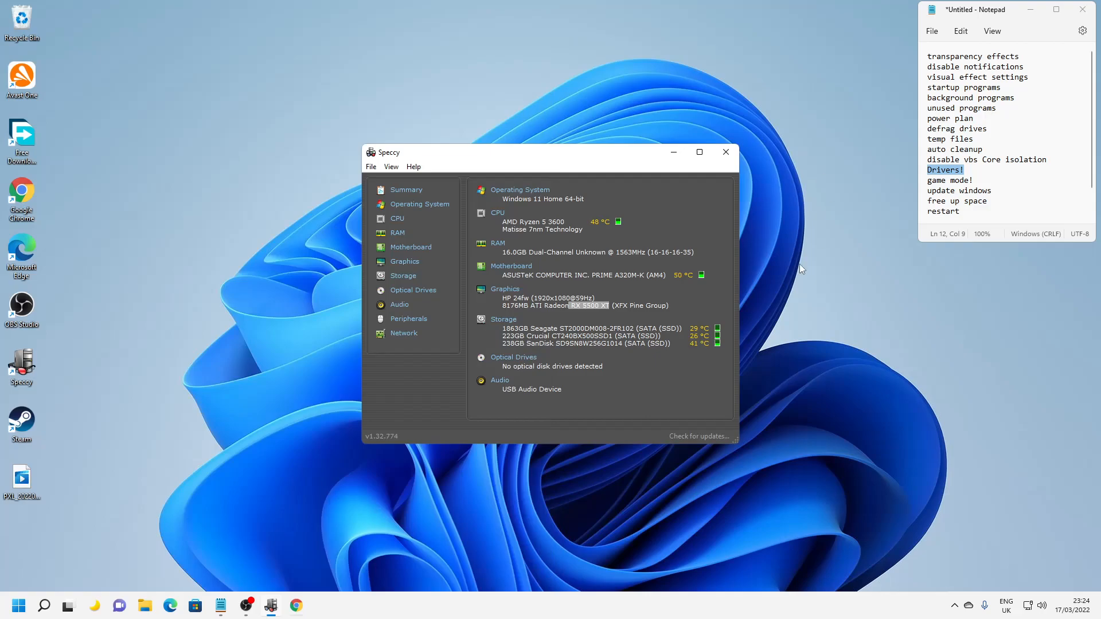
- Highlight "game mode!" in the Notepad checklist and open the Game Mode settings through a search for "game mode"
left_click_drag(984, 183, 923, 182)
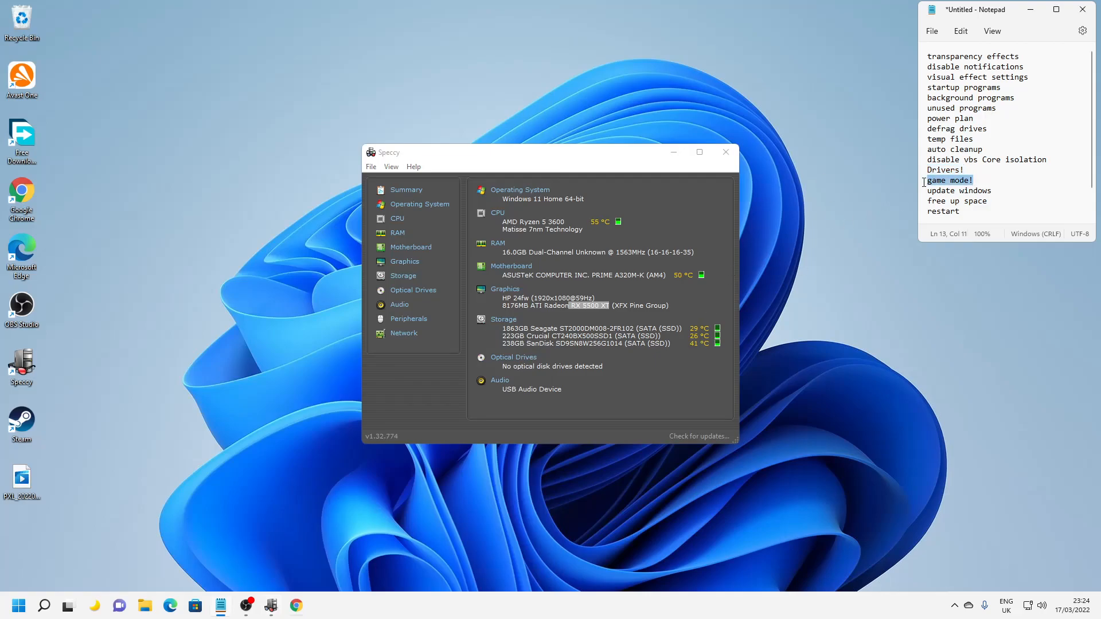
left_click(19, 605)
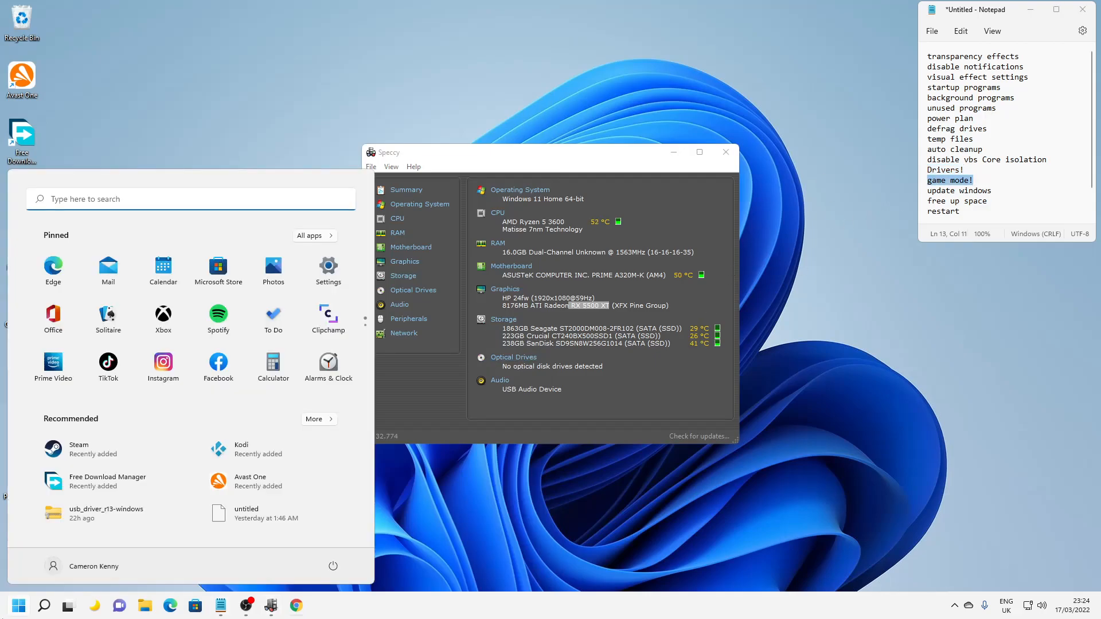
type("game")
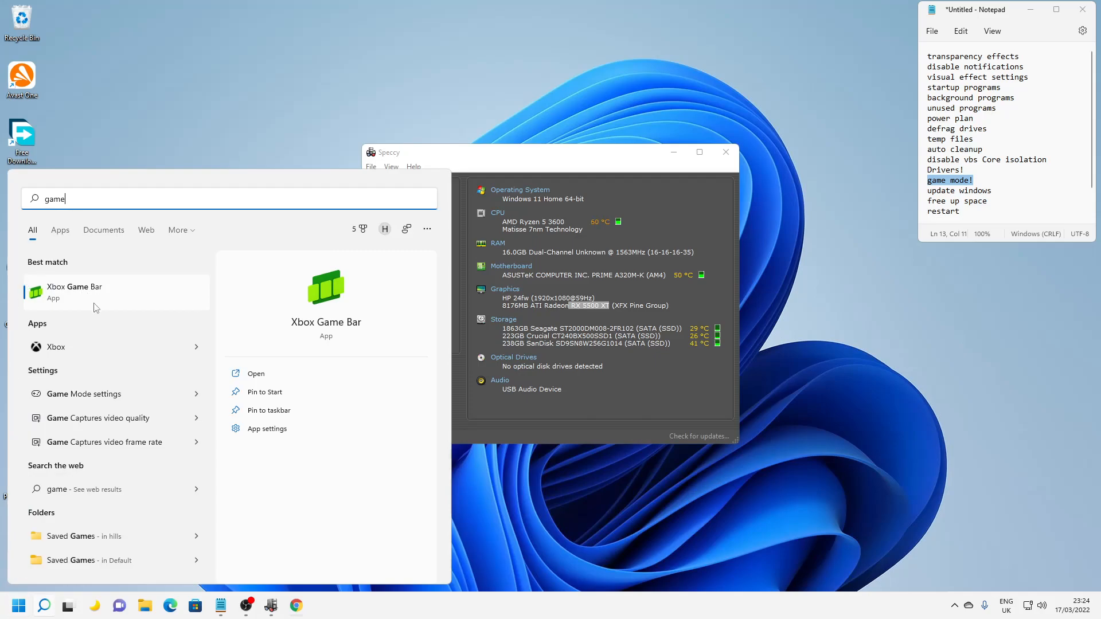
type(" mode")
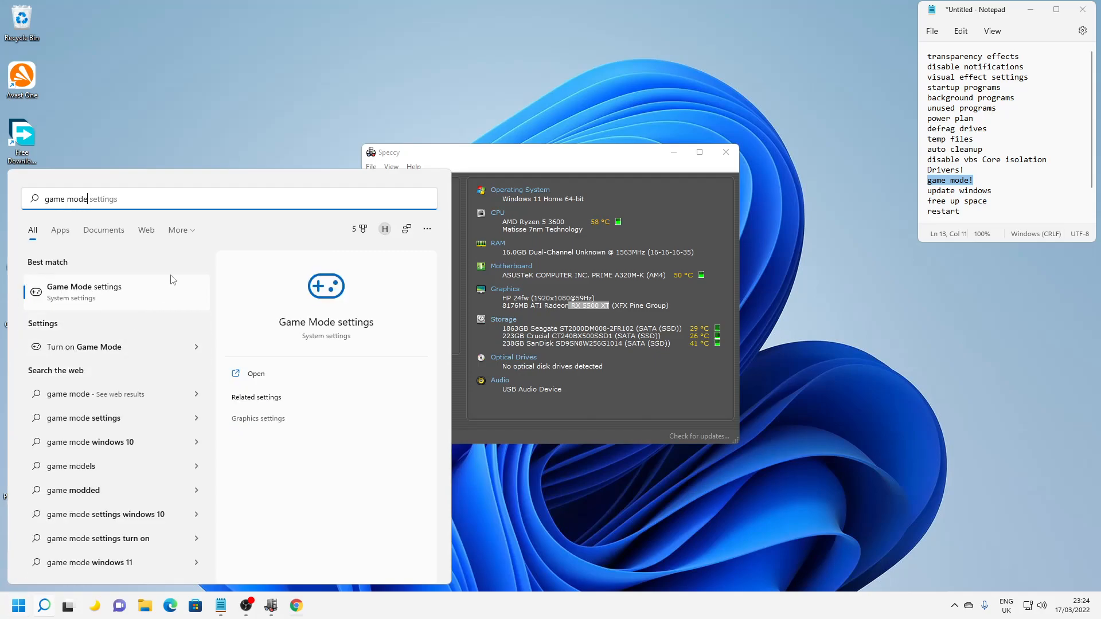
left_click(85, 297)
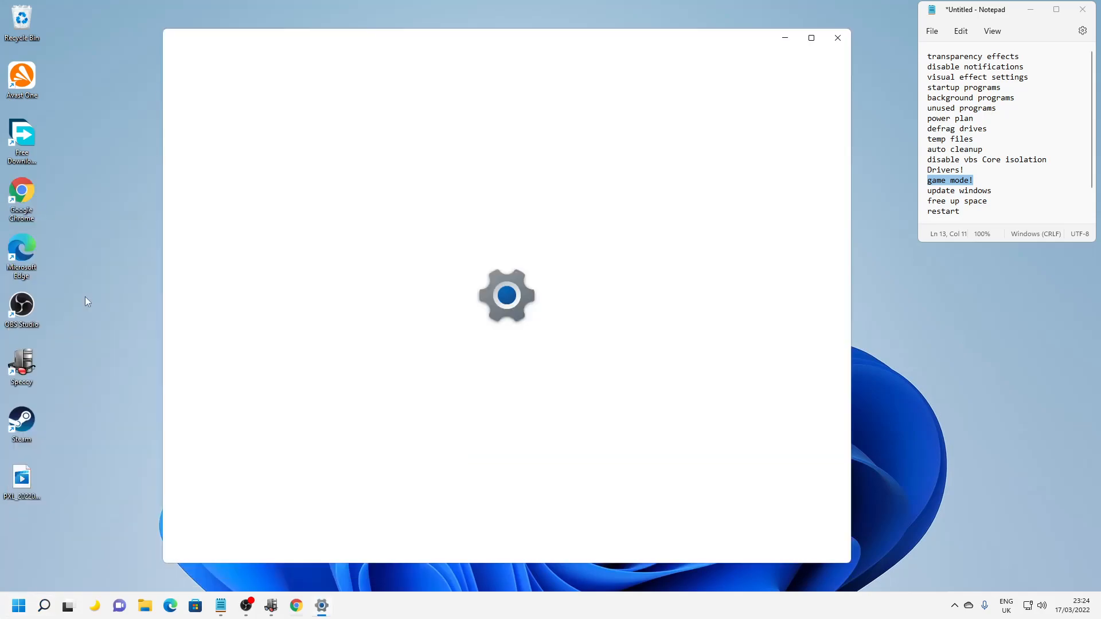
- Make sure Game Mode is switched on and close the Settings window
left_click(818, 120)
left_click(817, 117)
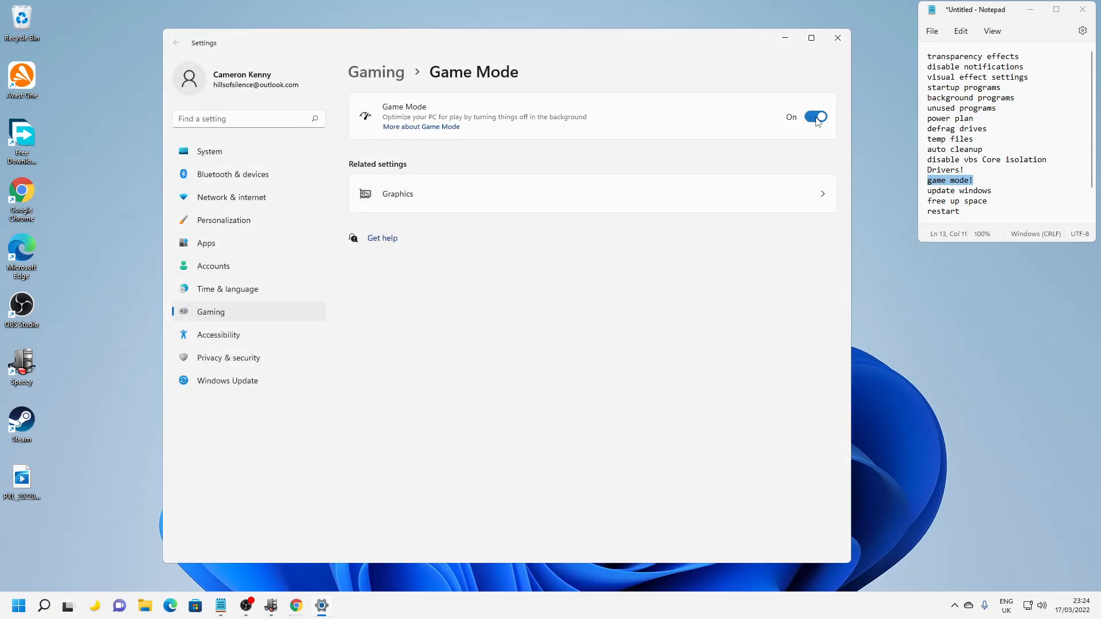
left_click(837, 38)
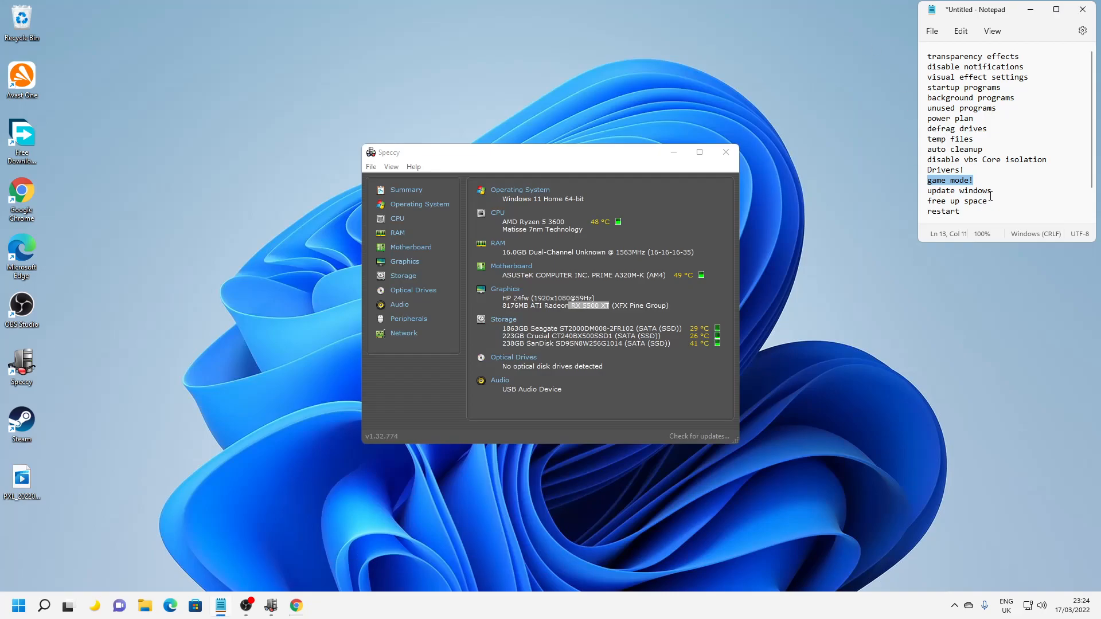
- Highlight "update windows" in the Notepad checklist, check for updates in the Windows Update settings and close Settings
left_click_drag(989, 191, 934, 194)
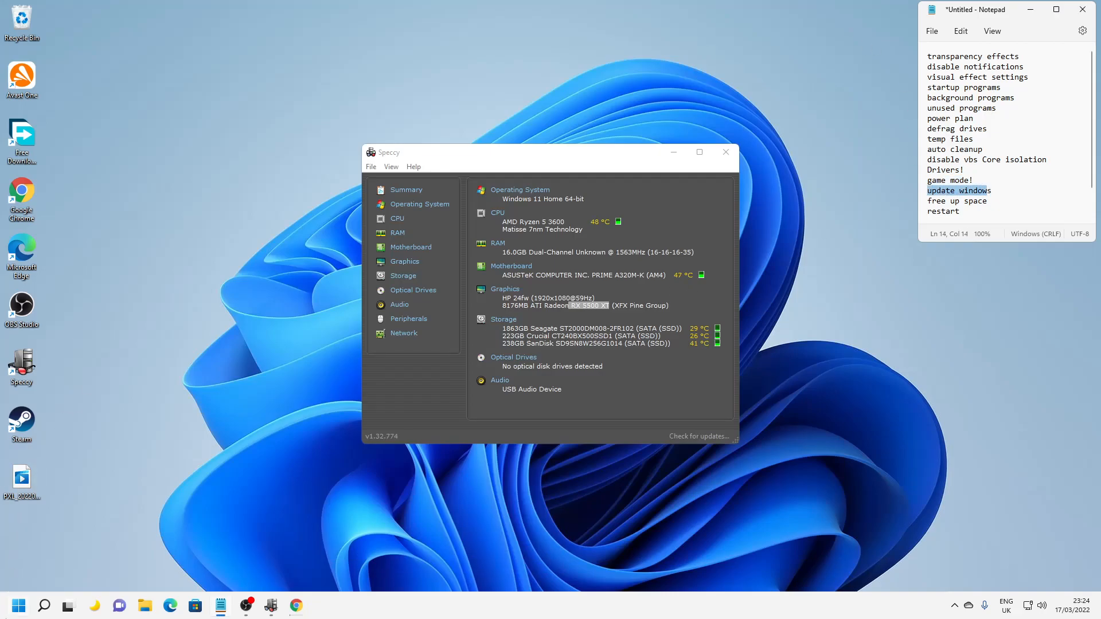
left_click(19, 605)
type("wind")
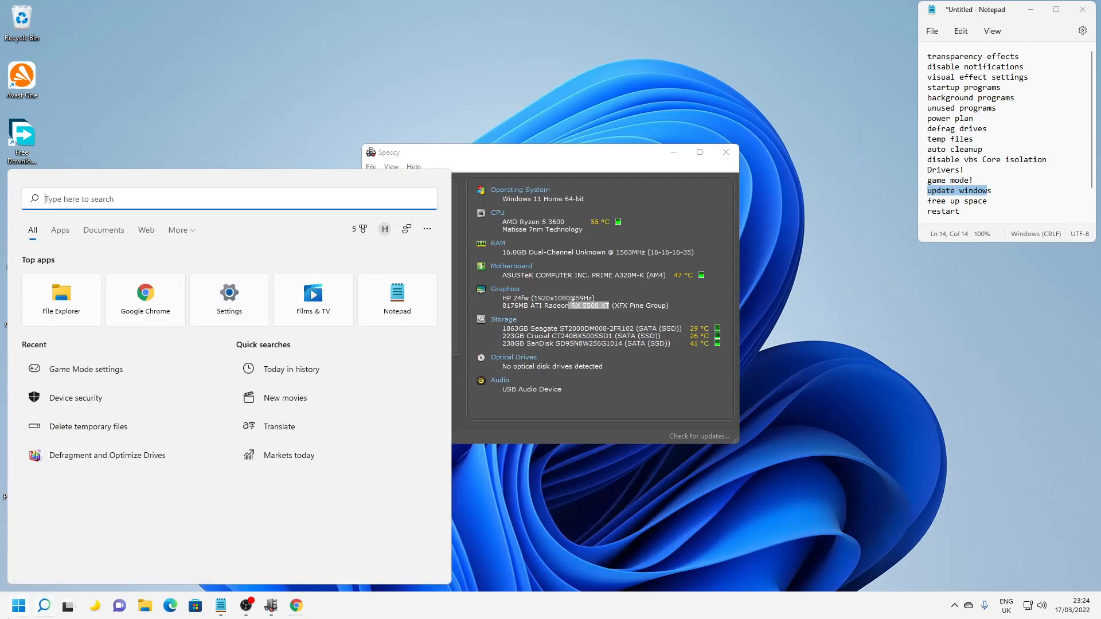
type("ow")
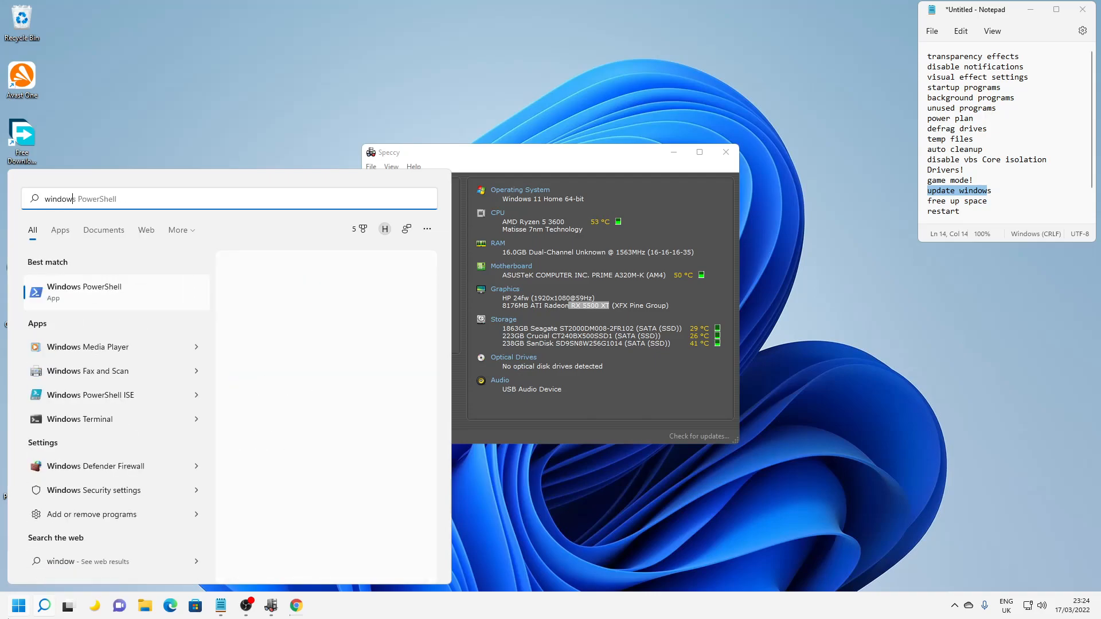
type("s up")
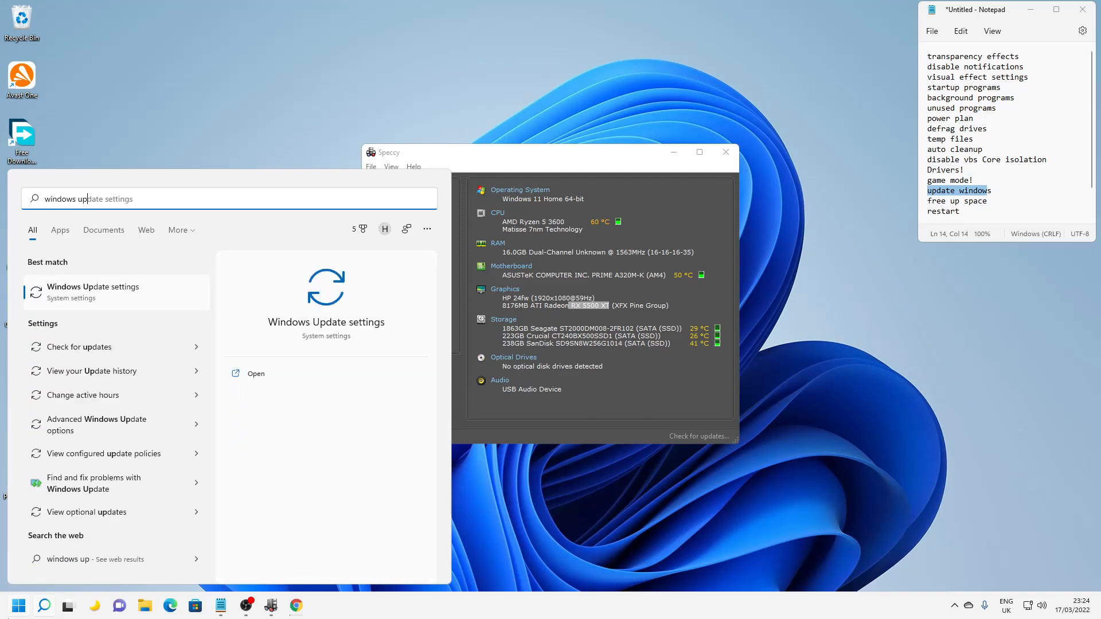
key("Return")
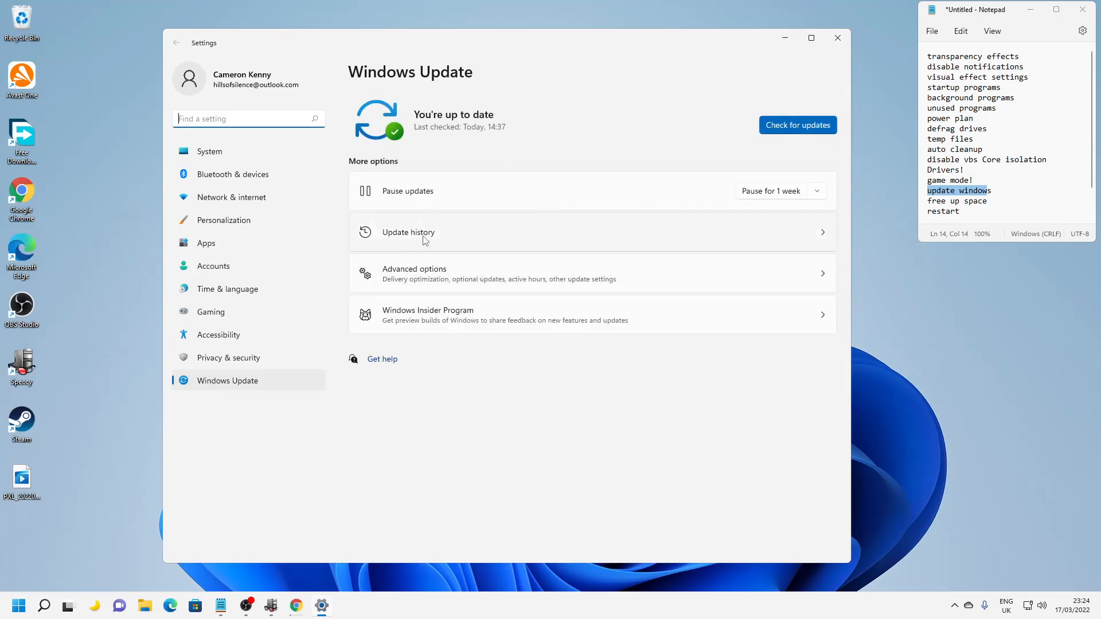
left_click(781, 119)
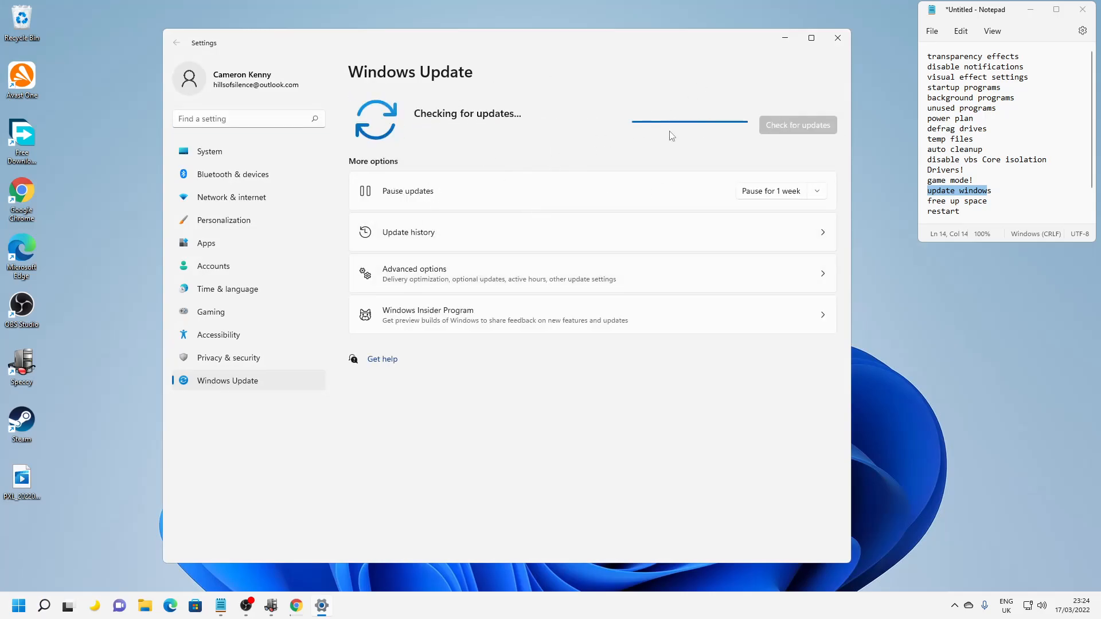
left_click(837, 38)
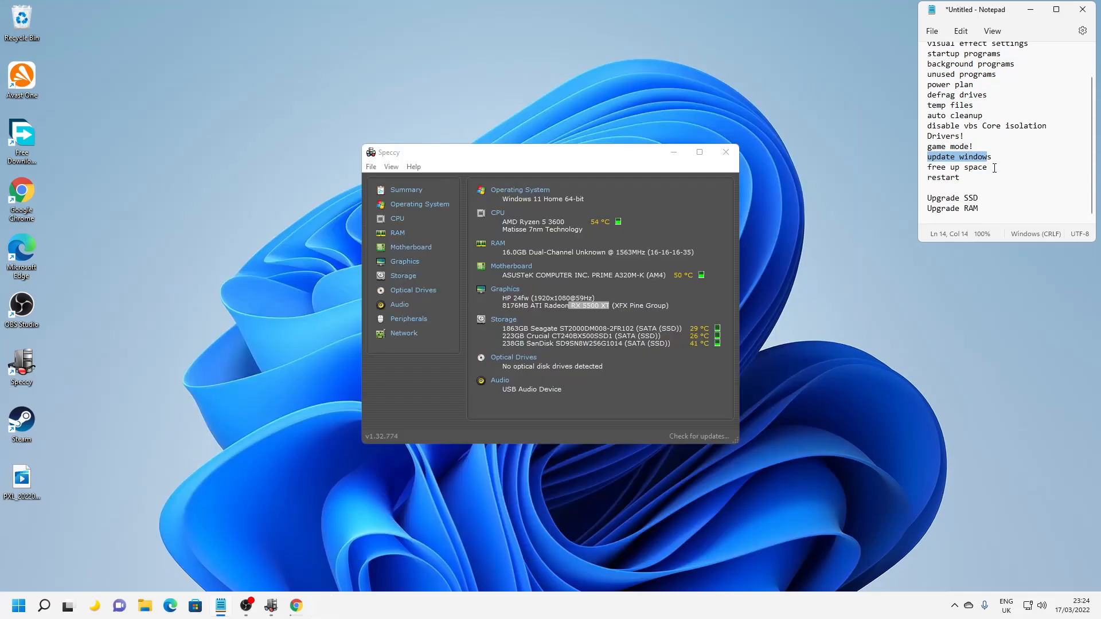
- Highlight "free up space" in the checklist, look through the Pictures, Documents and Desktop folders in File Explorer, and minimize it
left_click_drag(987, 167, 924, 168)
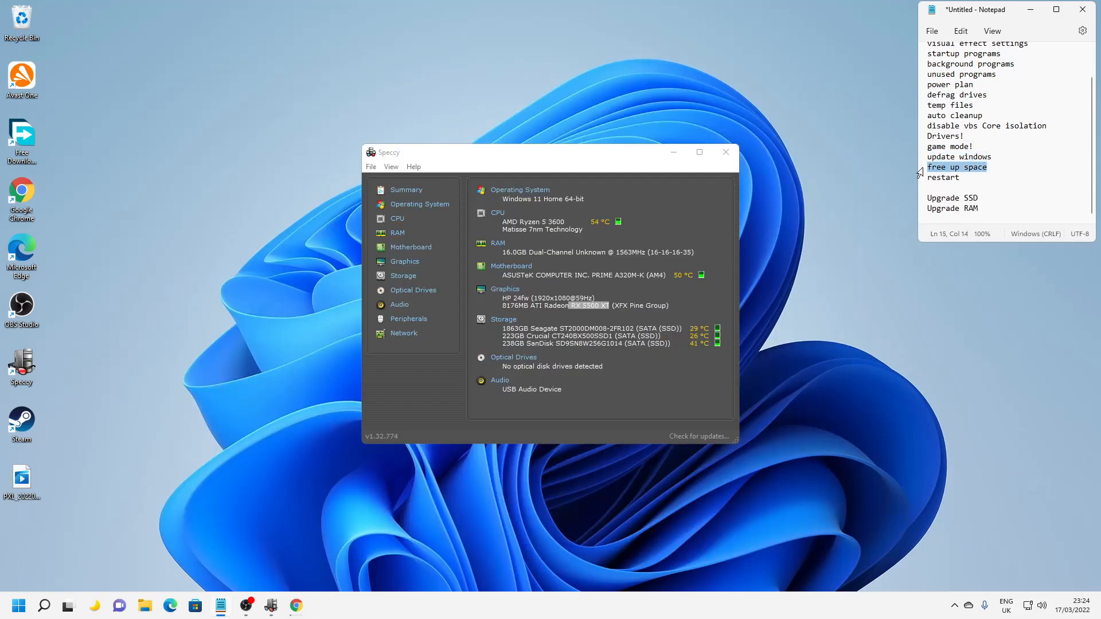
left_click(140, 609)
left_click(89, 262)
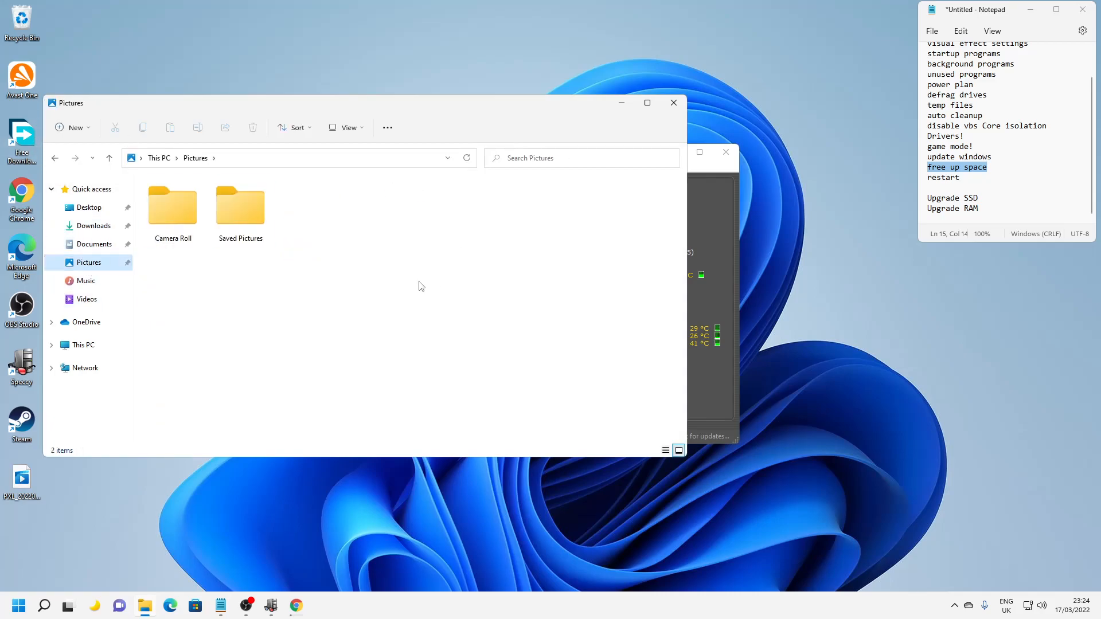
left_click(84, 245)
left_click(90, 209)
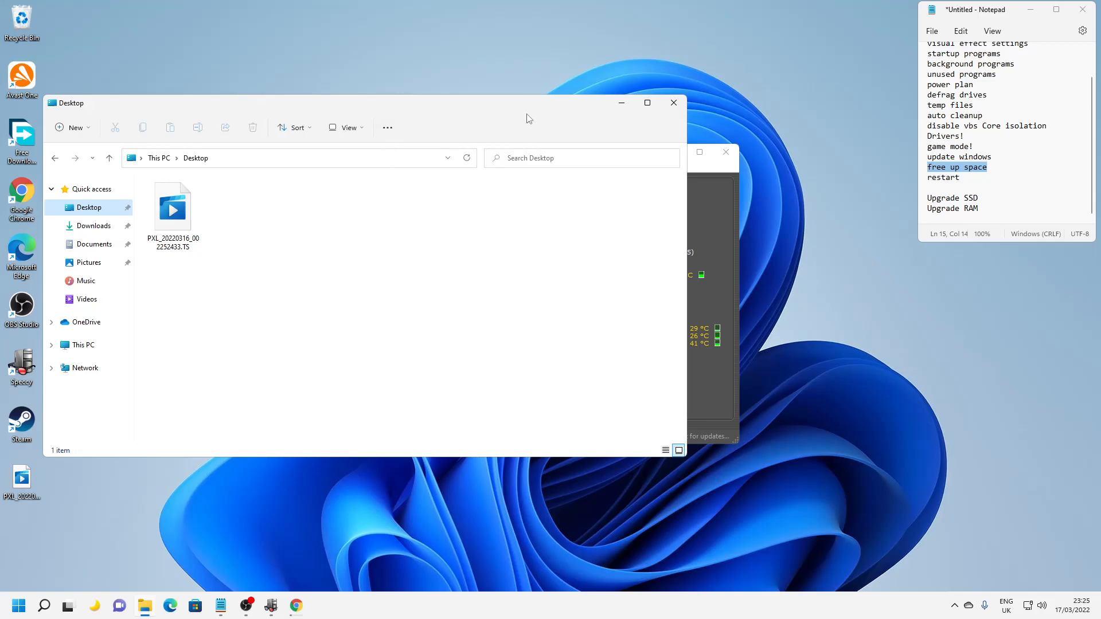
left_click(622, 103)
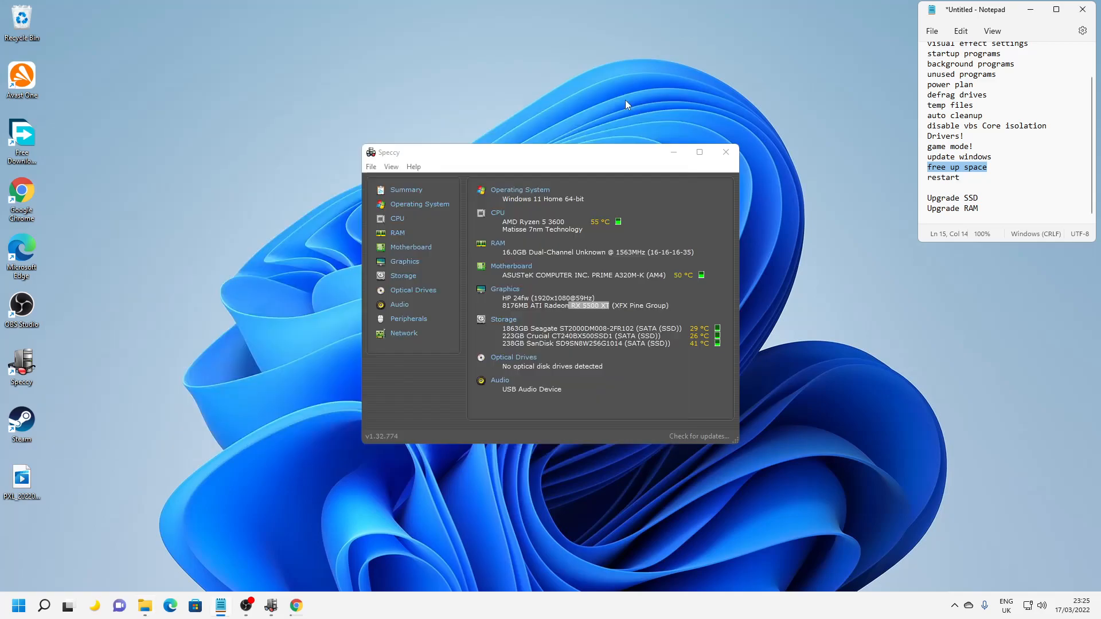
- Highlight "restart" in the checklist and view the Restart power option without restarting the PC
double_click(973, 177)
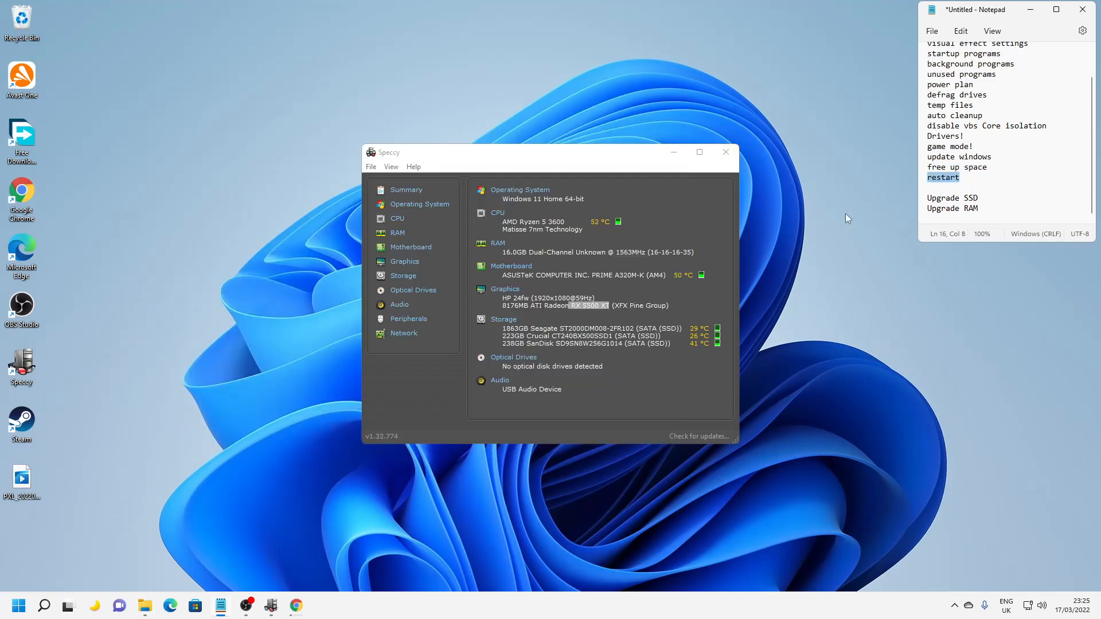
left_click(19, 605)
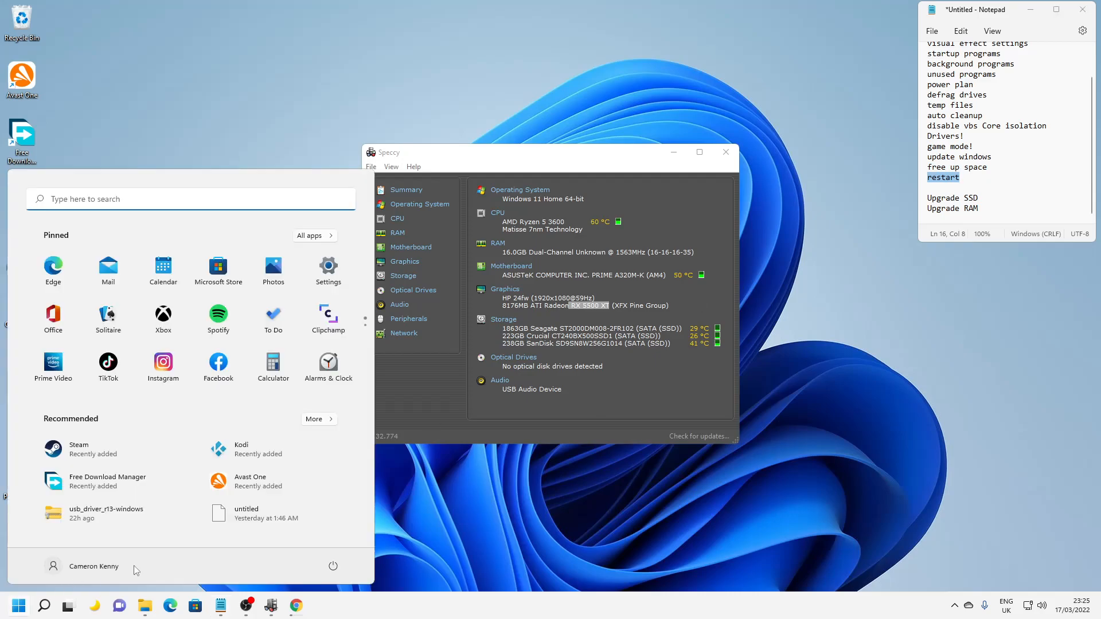
left_click(333, 568)
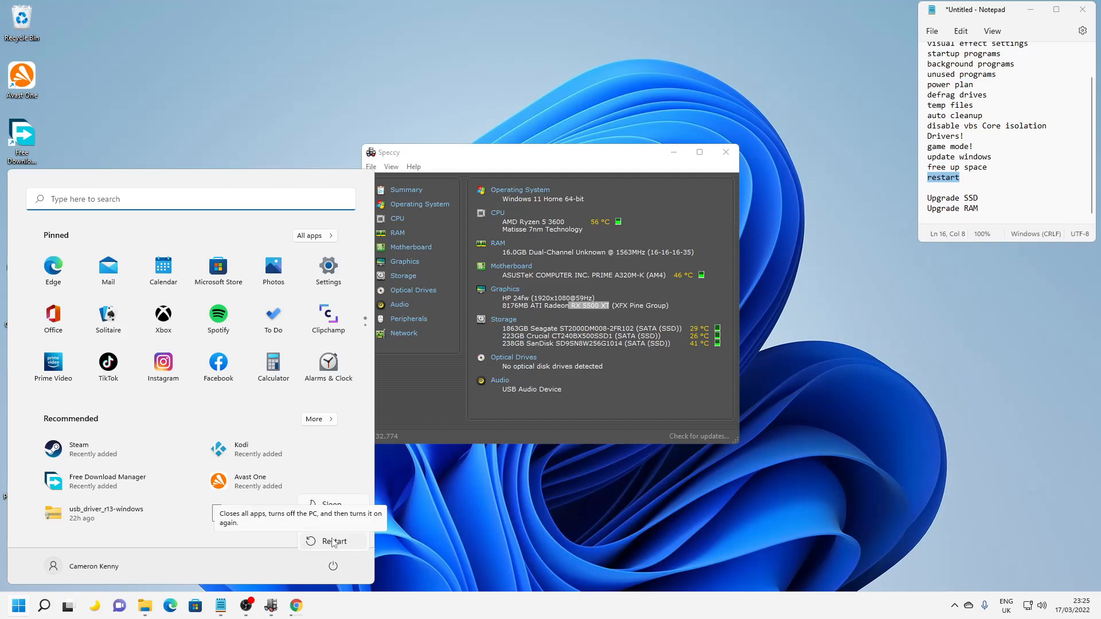
left_click(494, 511)
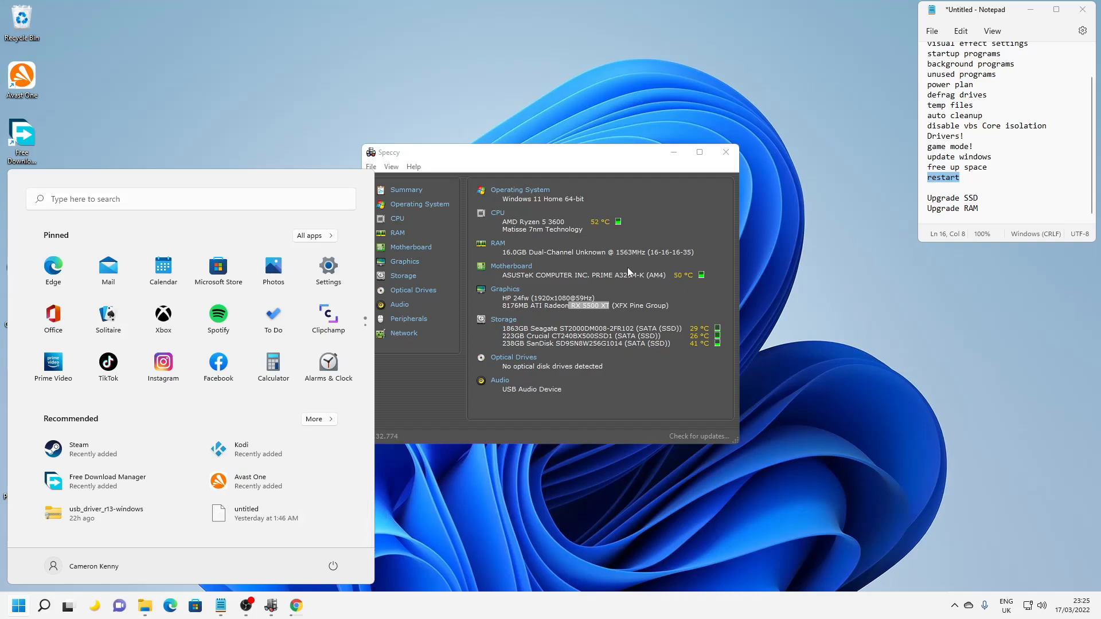
left_click(18, 602)
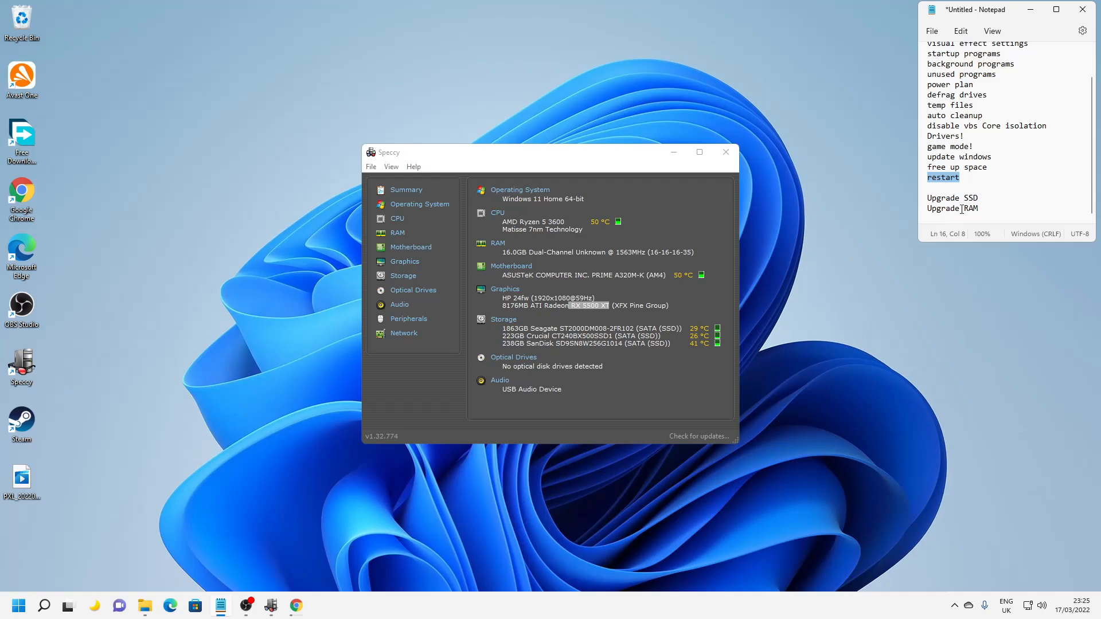
- Highlight "Upgrade SSD" in the checklist, switch to Chrome and open Amazon.co.uk in a new tab through a search for "amazon"
left_click(992, 199)
left_click_drag(984, 199, 916, 205)
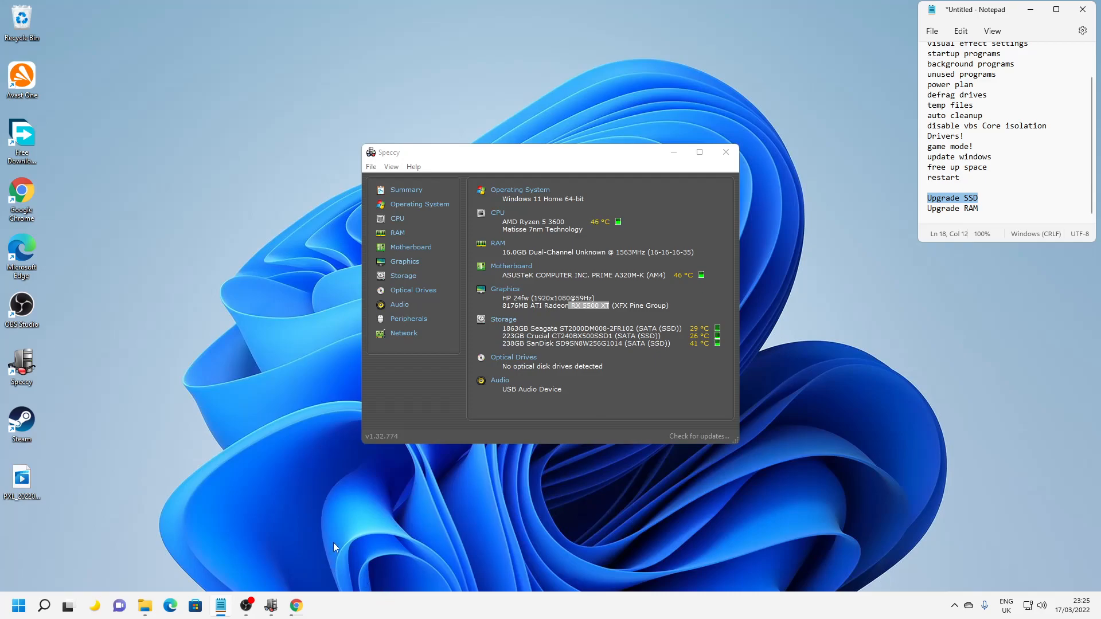
left_click(296, 607)
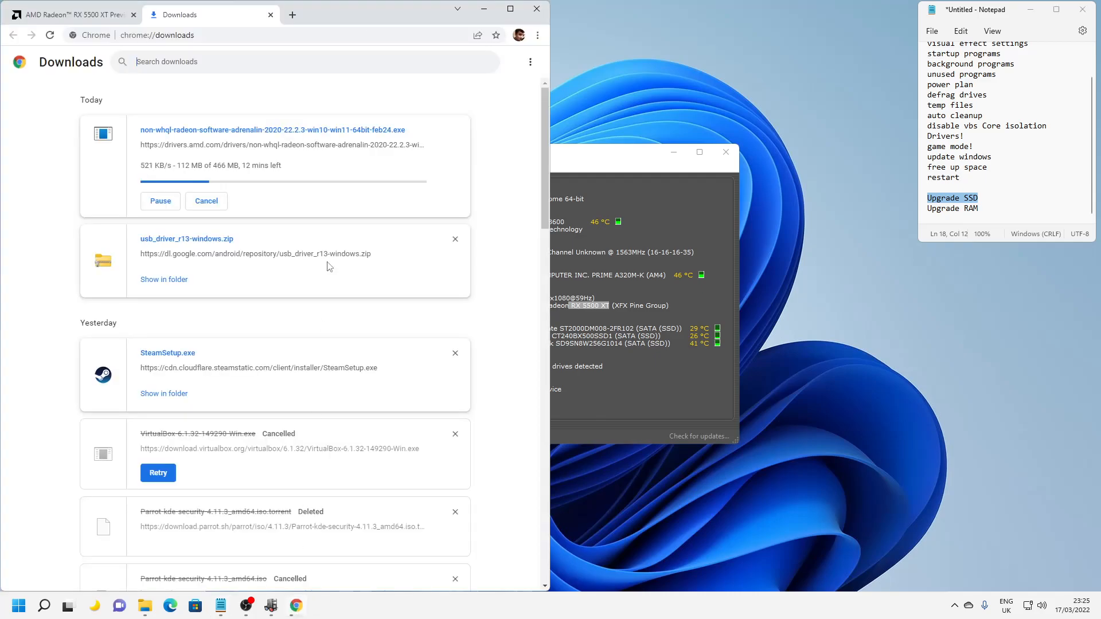
left_click(292, 16)
type("a")
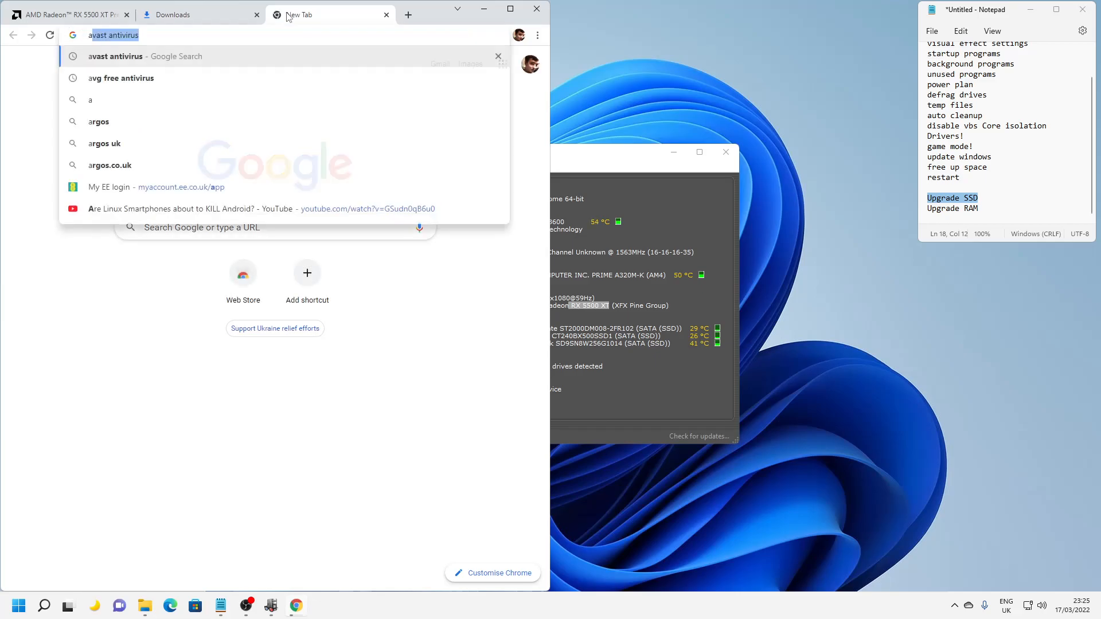
type("mazon")
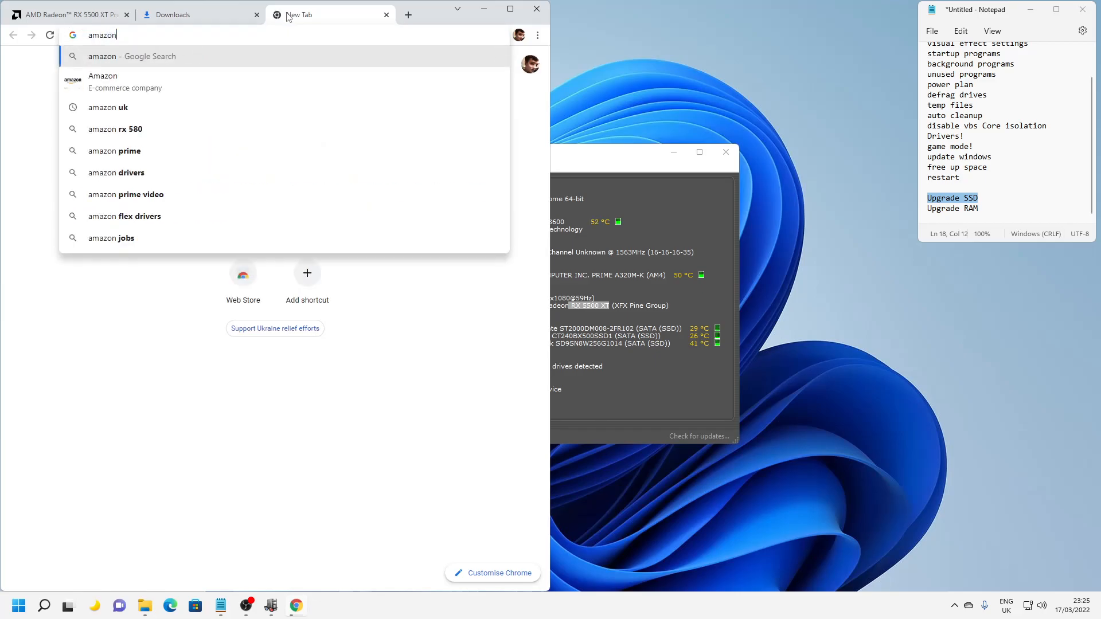
key("Return")
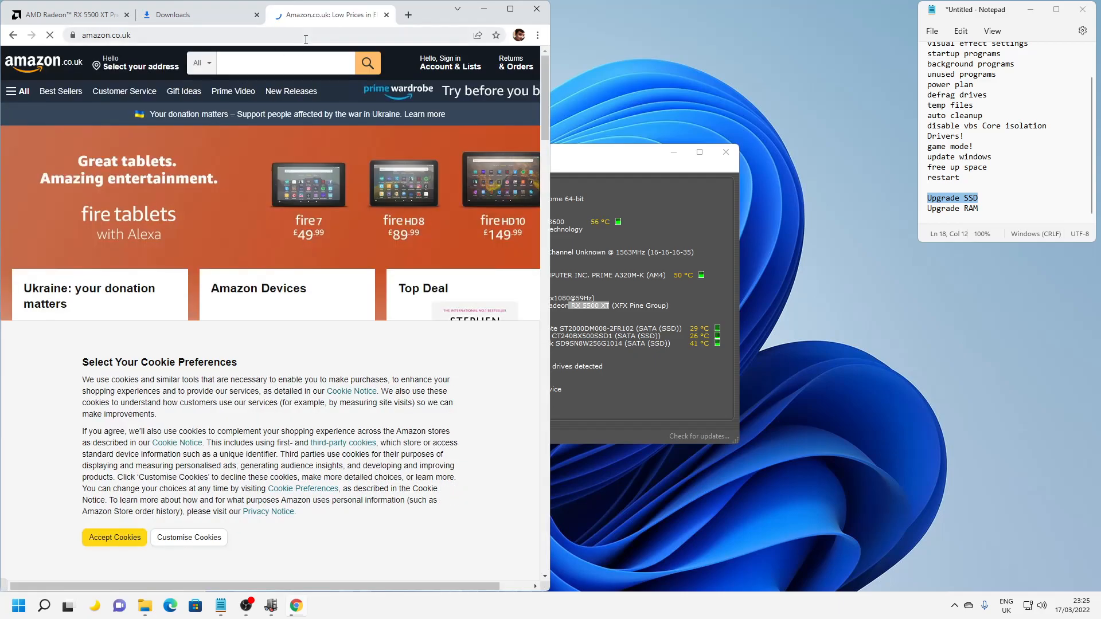
- Search Amazon for "ssd", maximize the browser window and accept the cookies
left_click(283, 62)
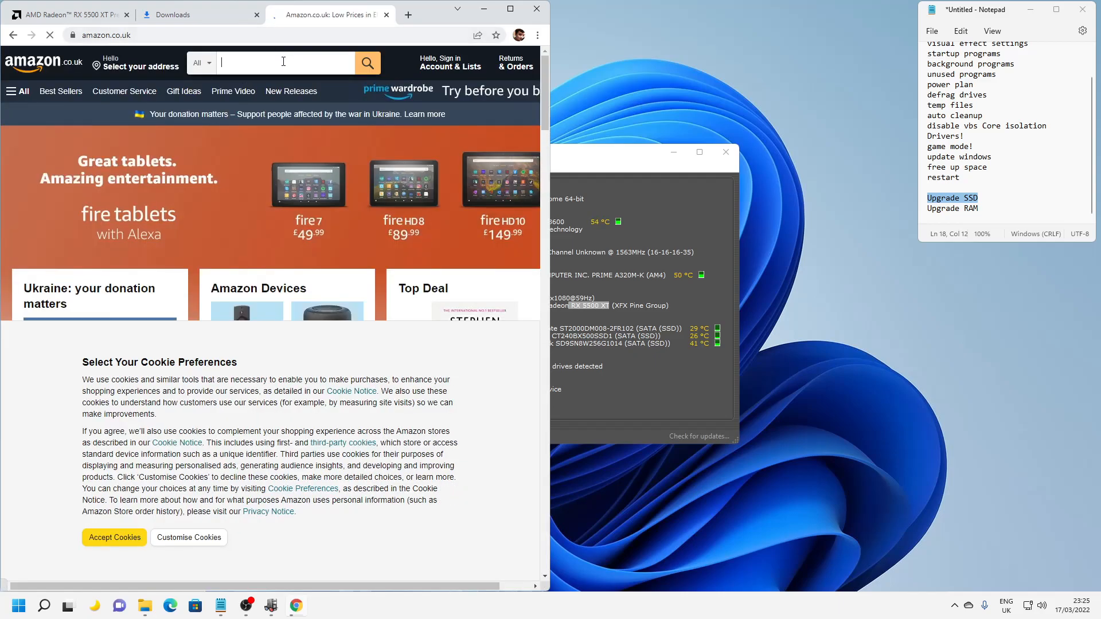
key("Return")
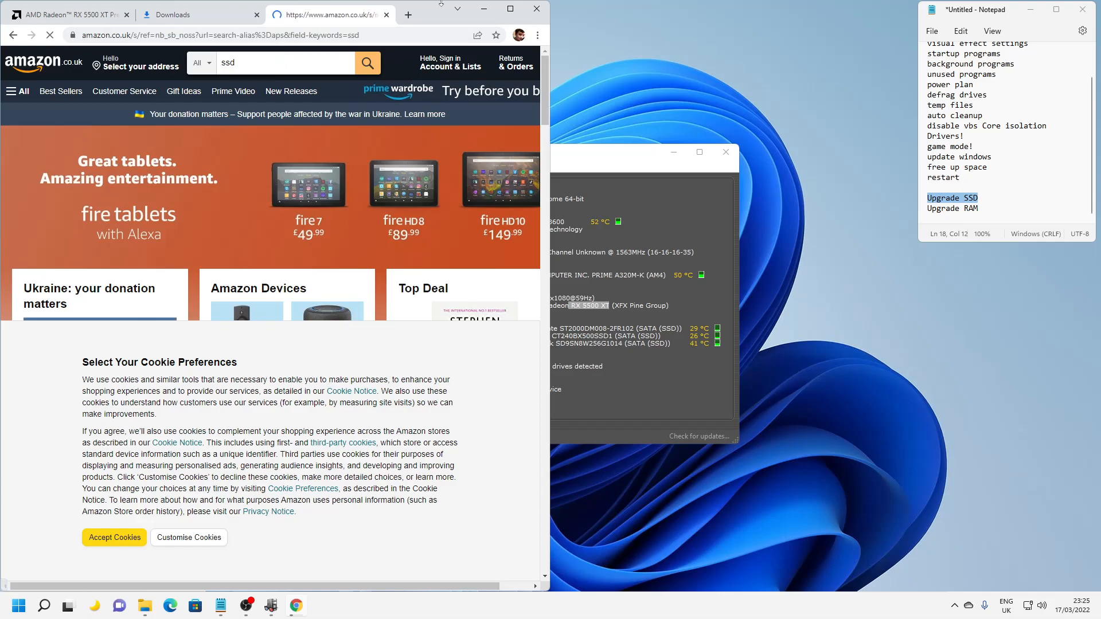
double_click(431, 13)
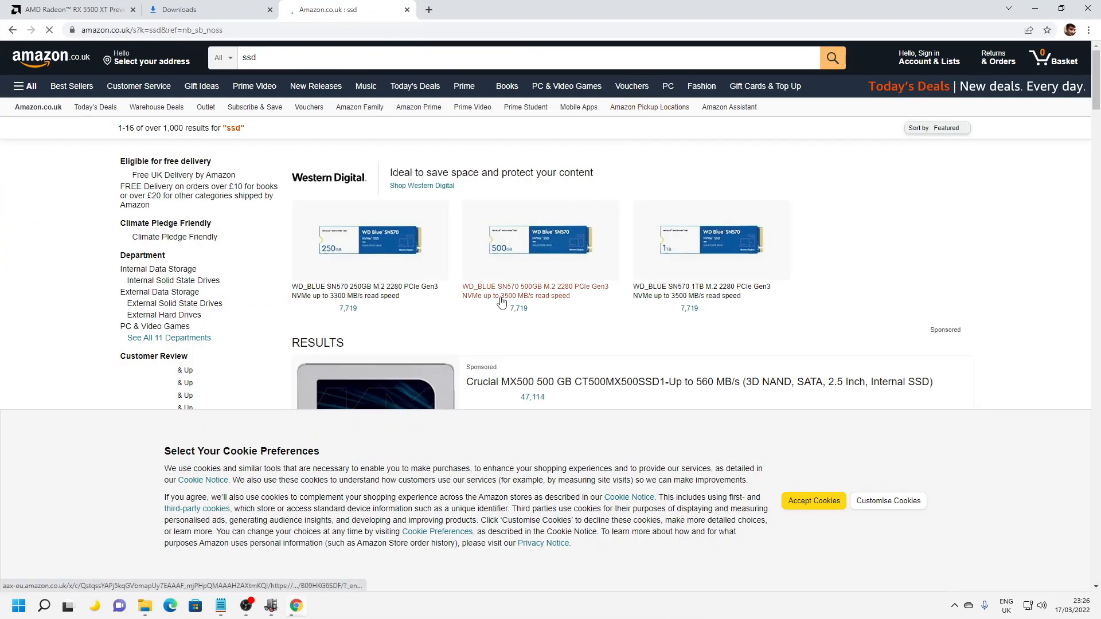
left_click(821, 505)
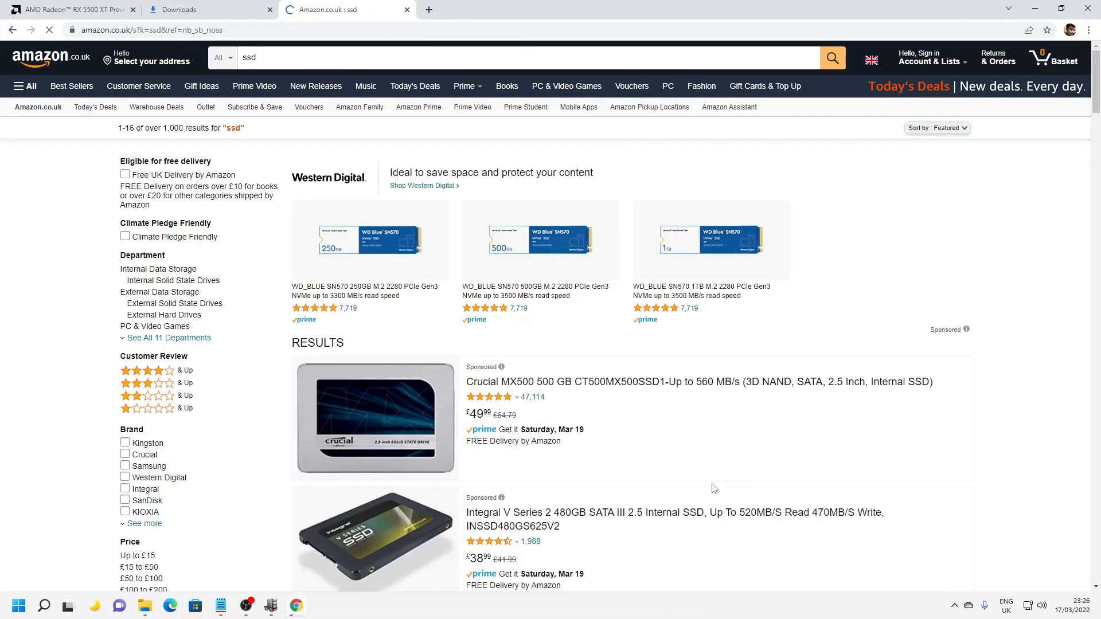
- Browse the Amazon SSD results for drive sizes and prices, and minimize Chrome
scroll(716, 488, "down", 1)
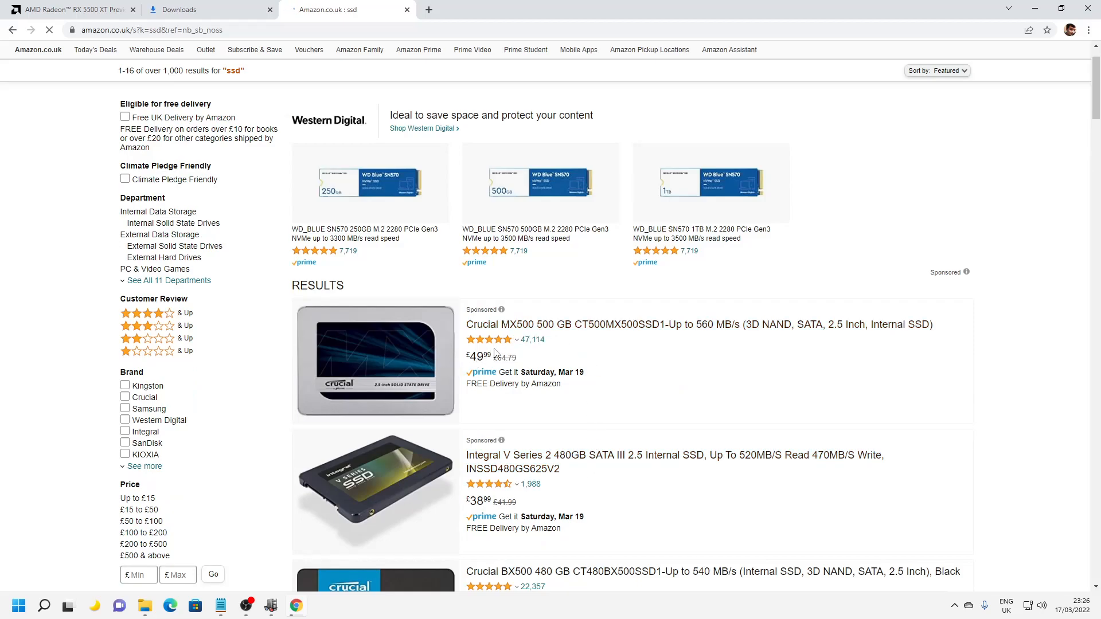
scroll(602, 351, "down", 2)
scroll(555, 470, "down", 4)
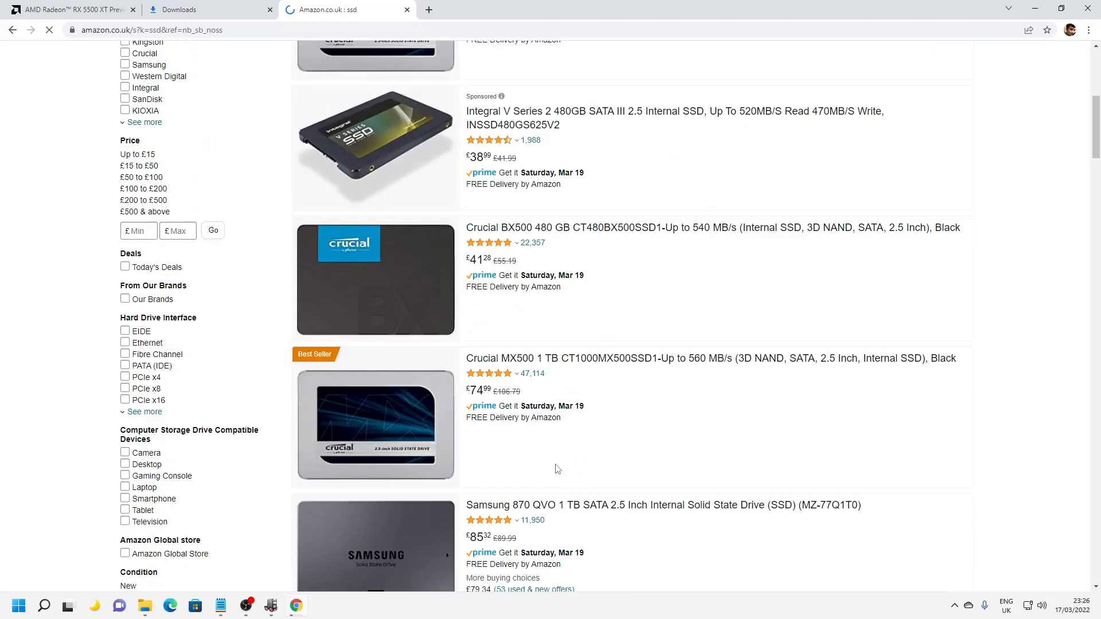
scroll(602, 418, "down", 6)
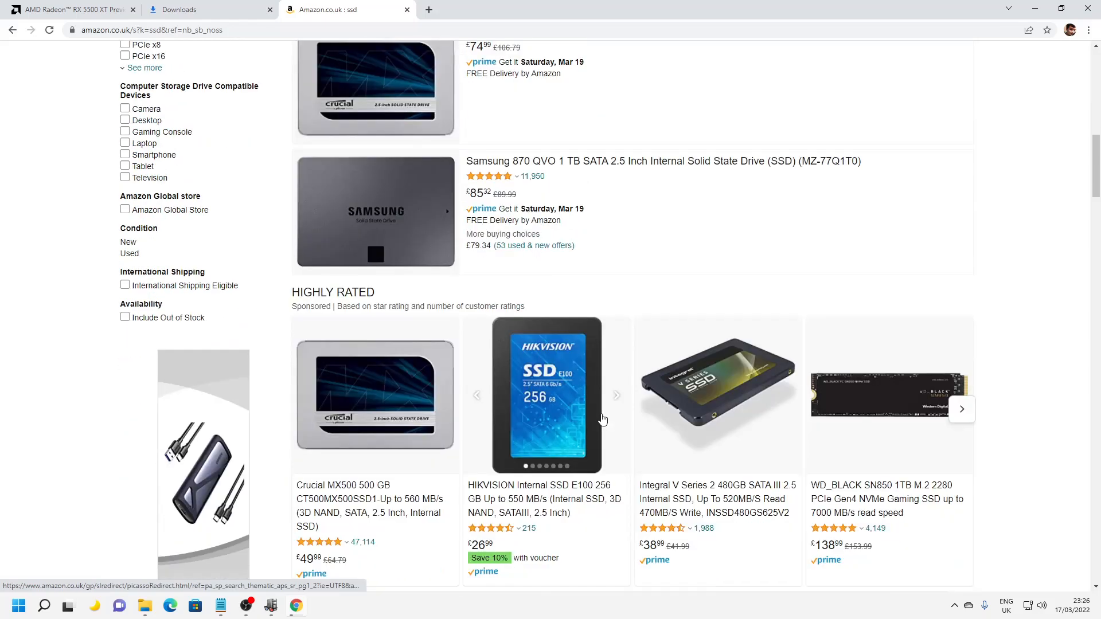
scroll(602, 420, "down", 4)
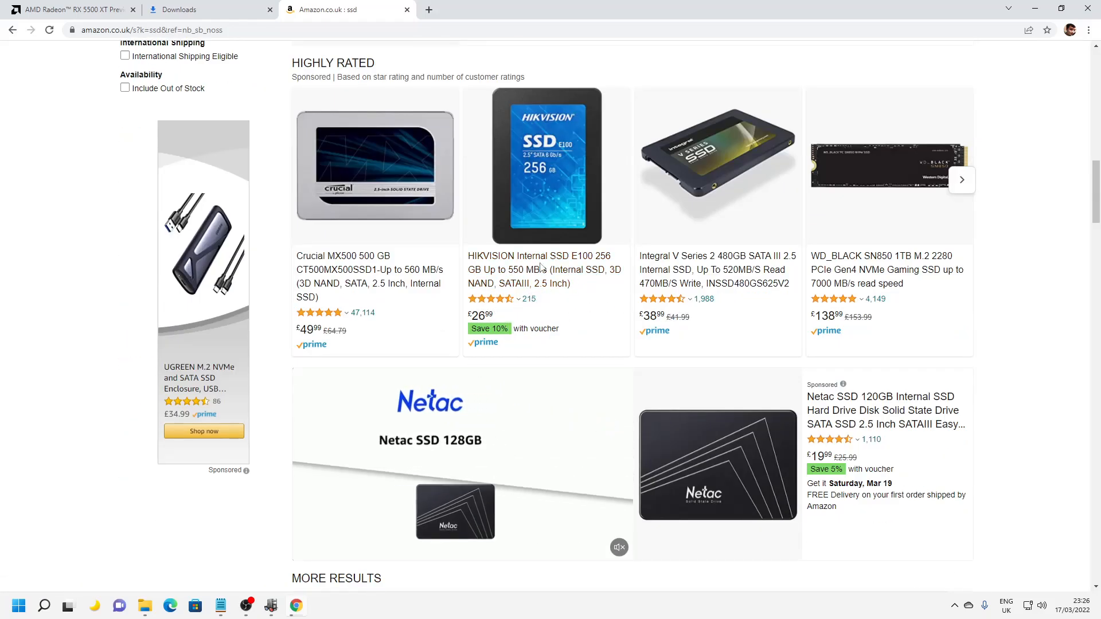
scroll(717, 437, "down", 4)
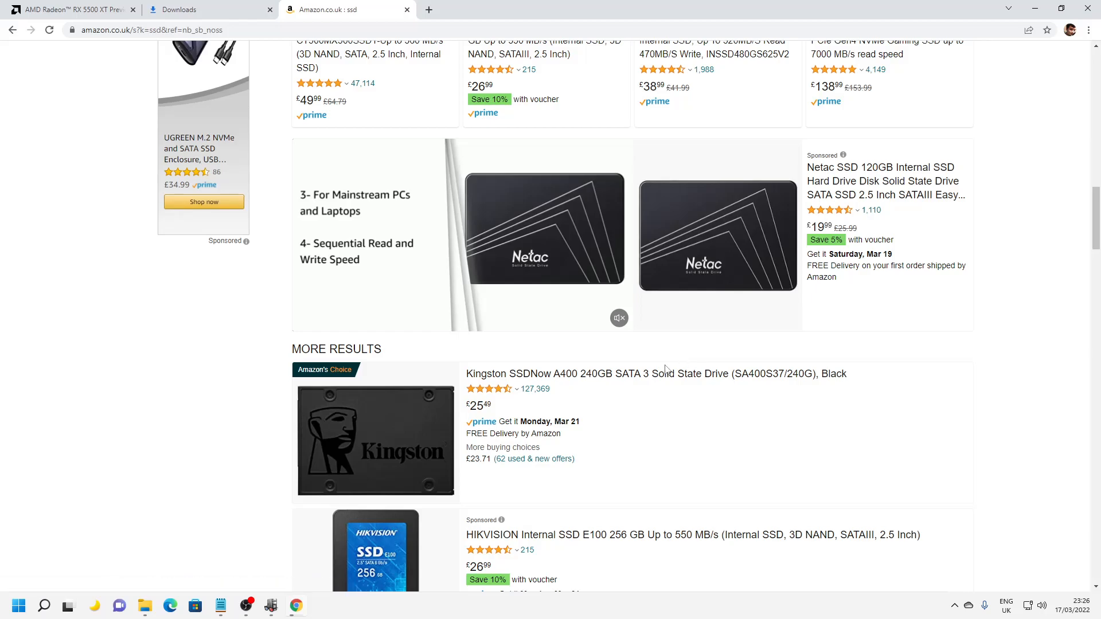
left_click(1039, 11)
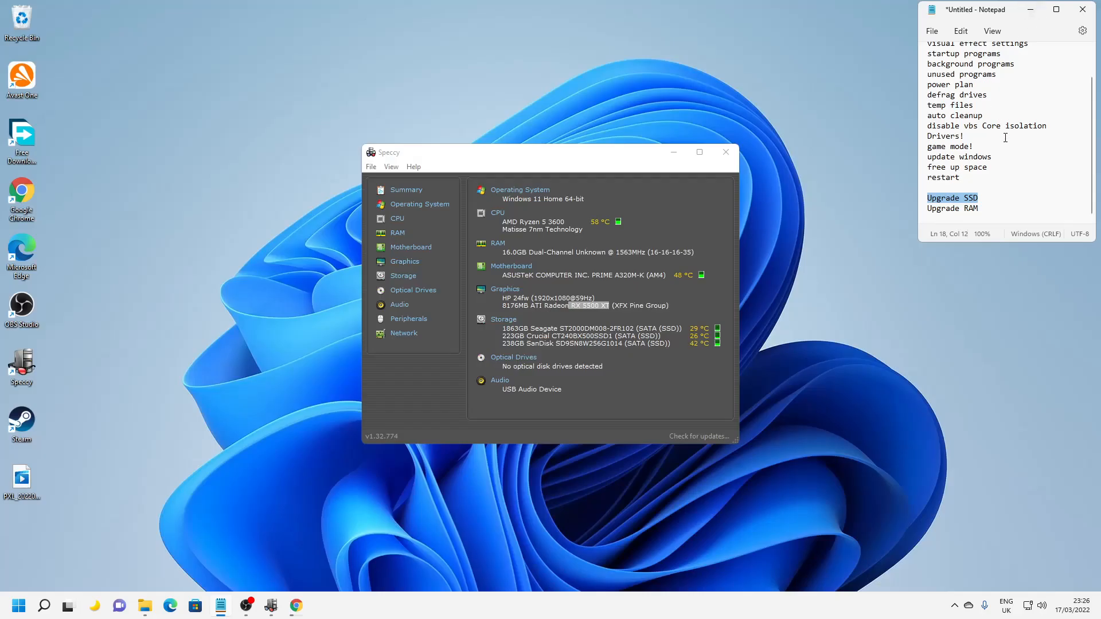
- Highlight "Upgrade RAM" in the Notepad checklist and display the RAM details in Speccy
triple_click(1012, 206)
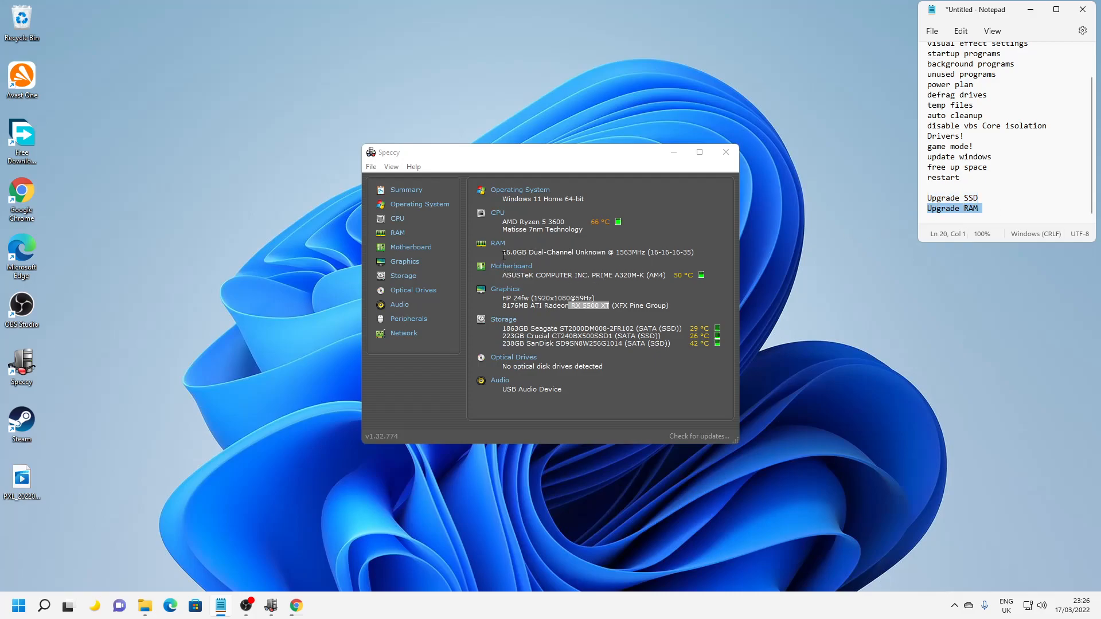
left_click(416, 232)
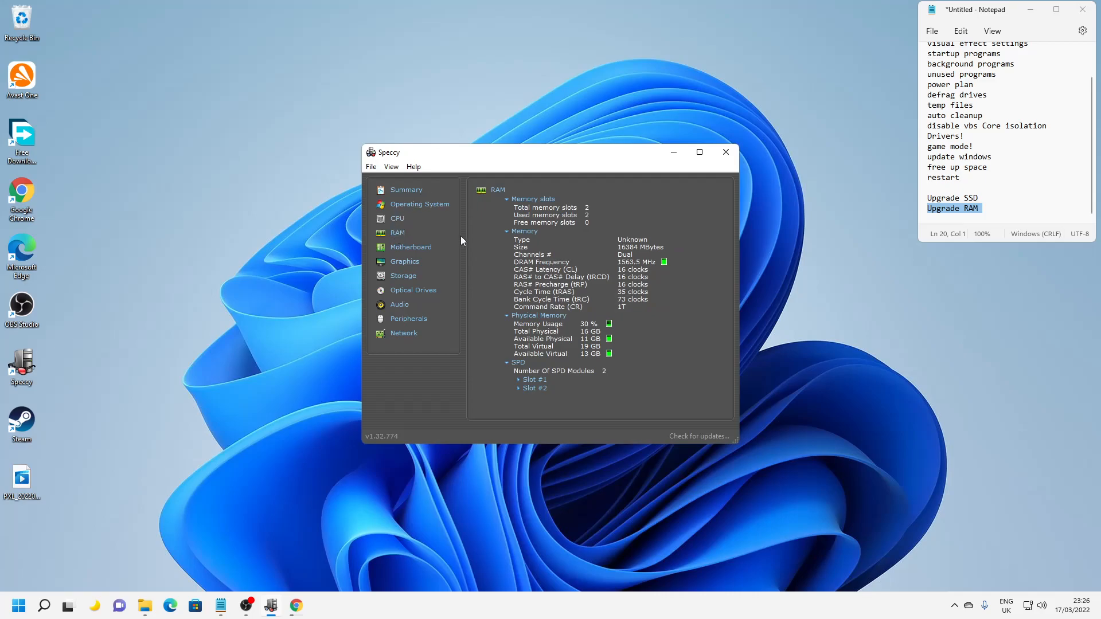
- Expand Slot #1 under SPD in the Speccy RAM details and examine the module's type, size and bandwidth
left_click(23, 367)
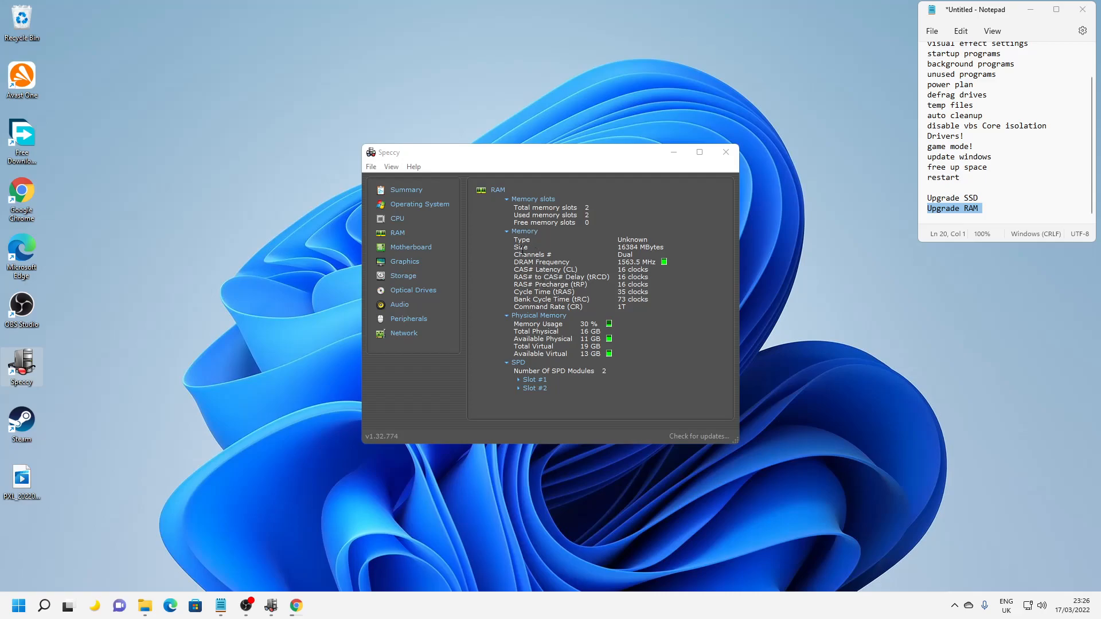
left_click(518, 379)
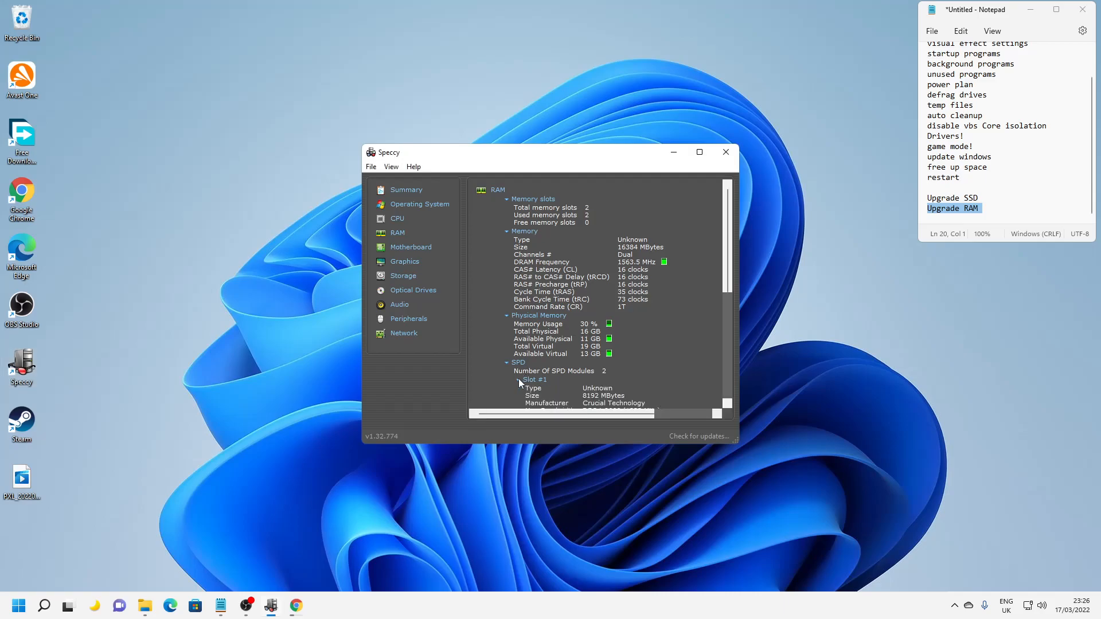
scroll(574, 370, "down", 2)
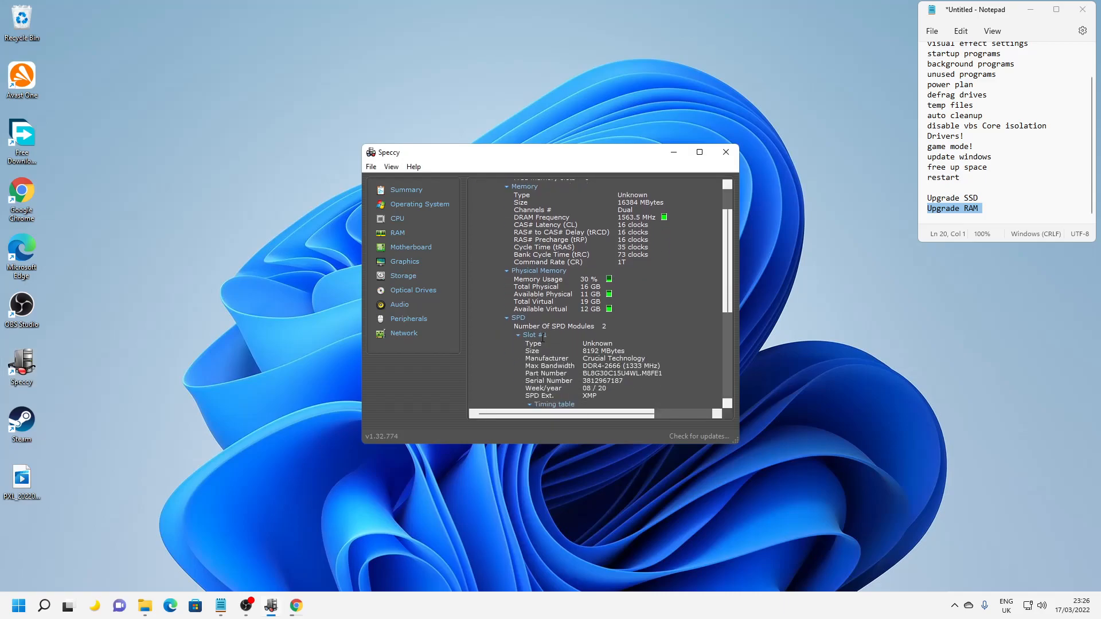
scroll(577, 347, "down", 3)
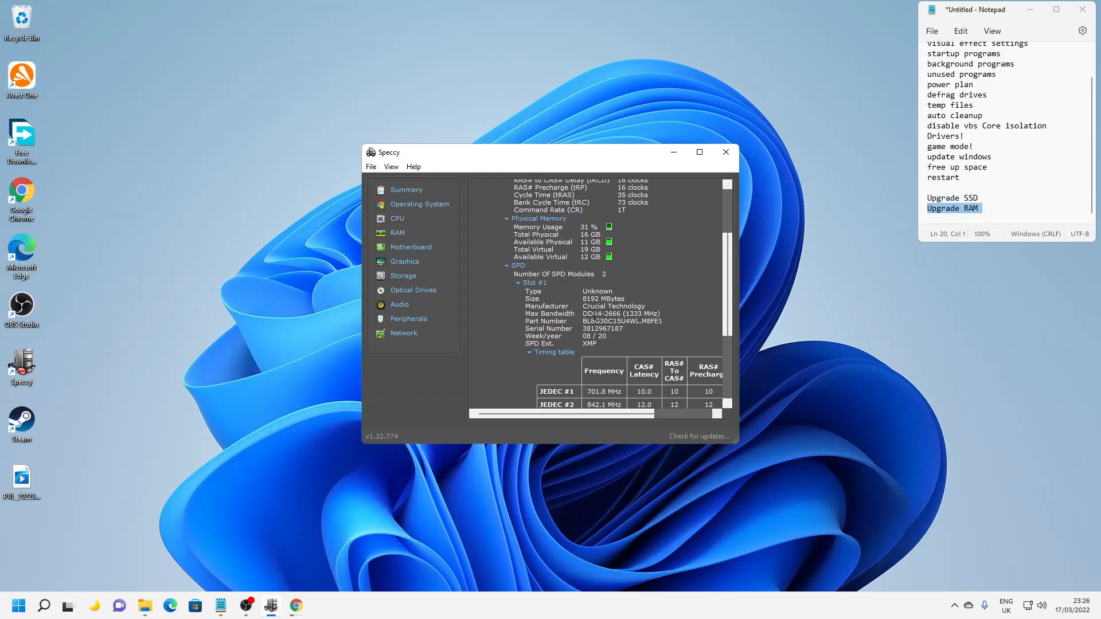
- Copy the text "DDR4" from the Max Bandwidth entry of Slot #1 to the clipboard
left_click_drag(581, 314, 601, 314)
right_click(591, 313)
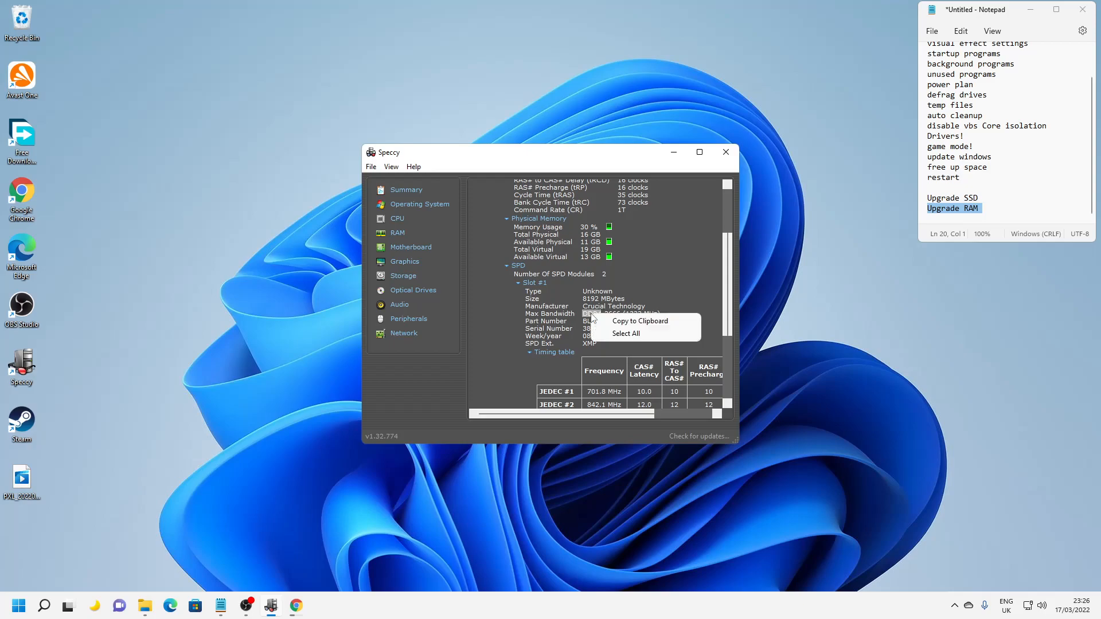
left_click(600, 321)
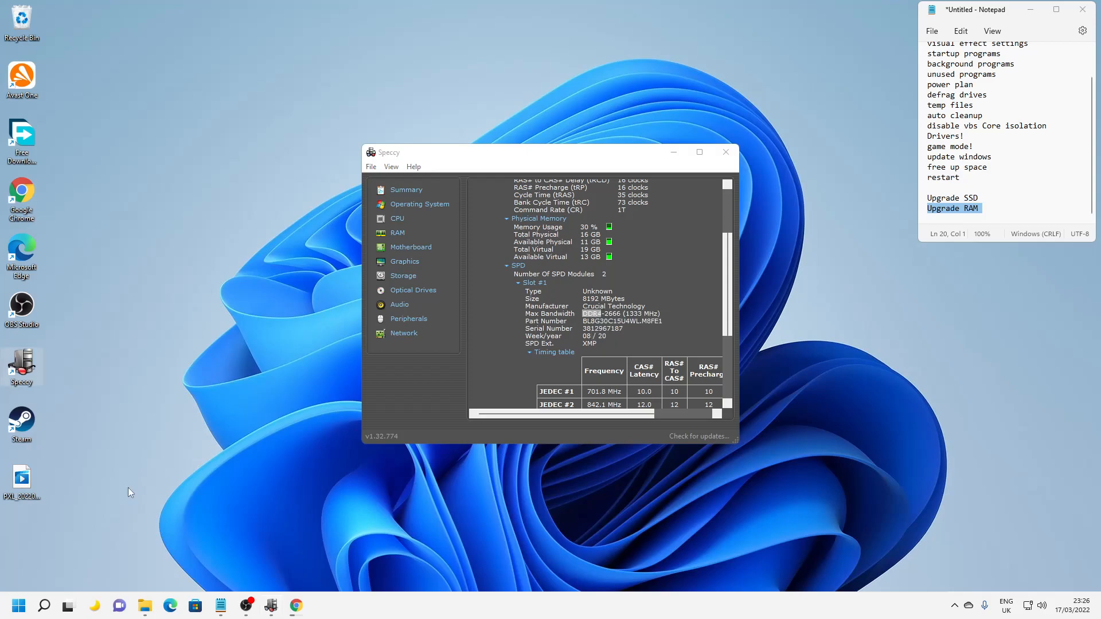
- Switch to Chrome and search Amazon for "ddr4 ram"
left_click(296, 605)
scroll(309, 79, "up", 8)
scroll(310, 79, "up", 5)
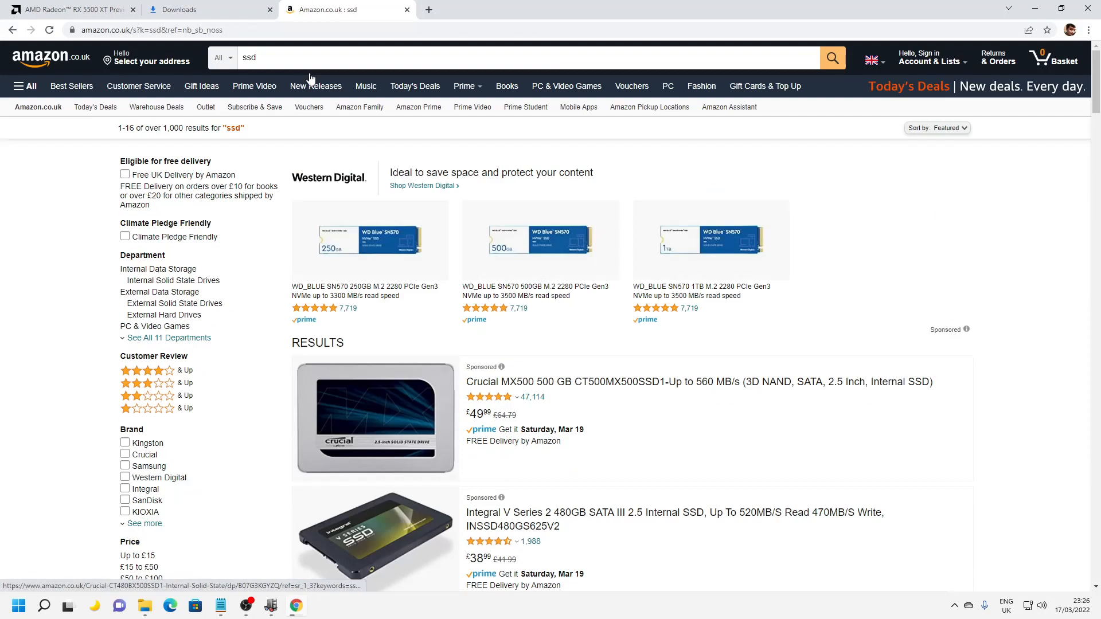
left_click(309, 60)
type("ddr")
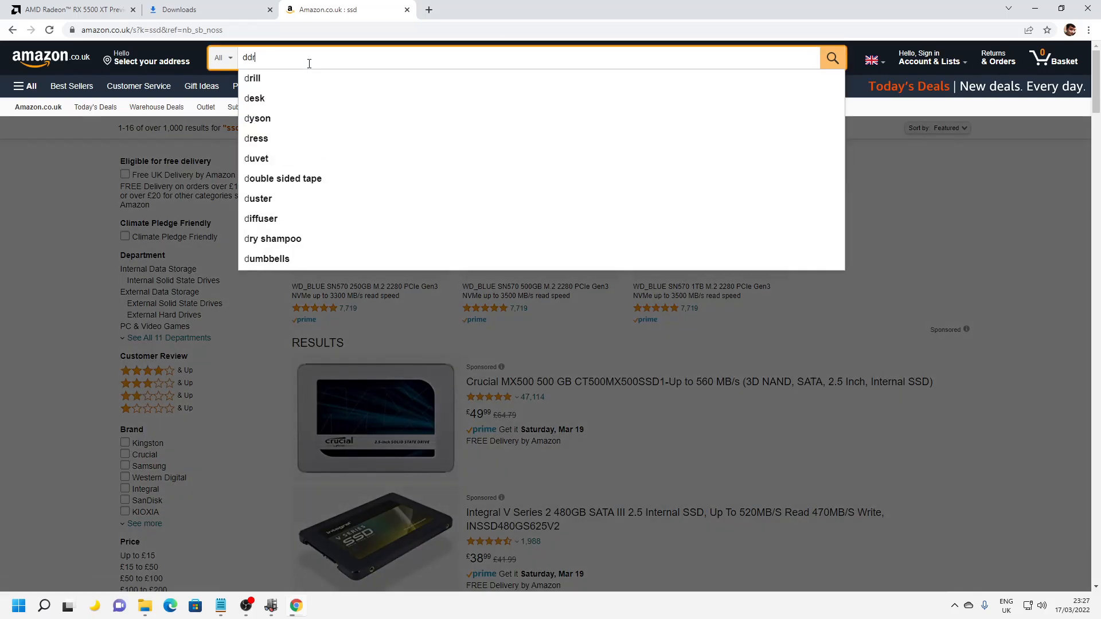
type("4 r")
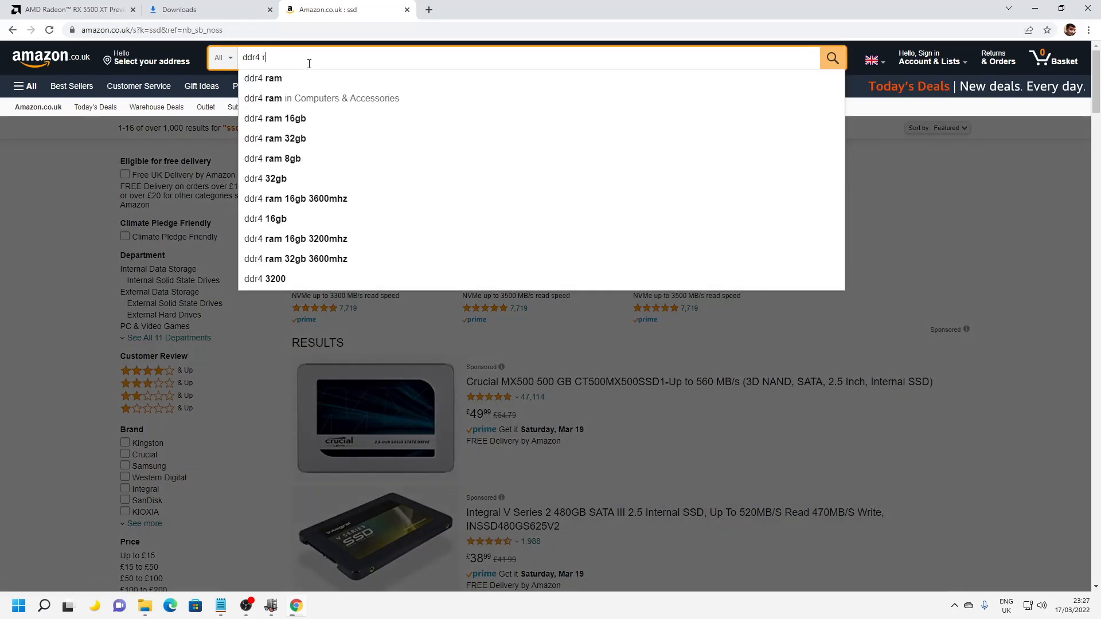
type("am")
key("Return")
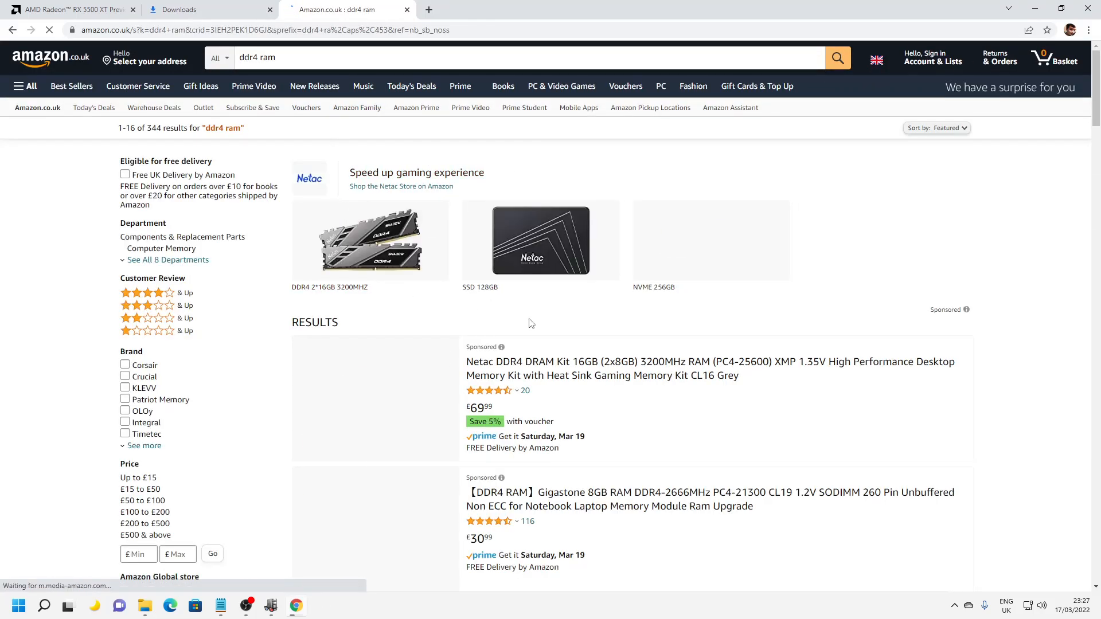
- Browse the Amazon DDR4 RAM results for kit sizes and prices, minimize Chrome and return to the start of Speccy's RAM details
scroll(648, 439, "down", 1)
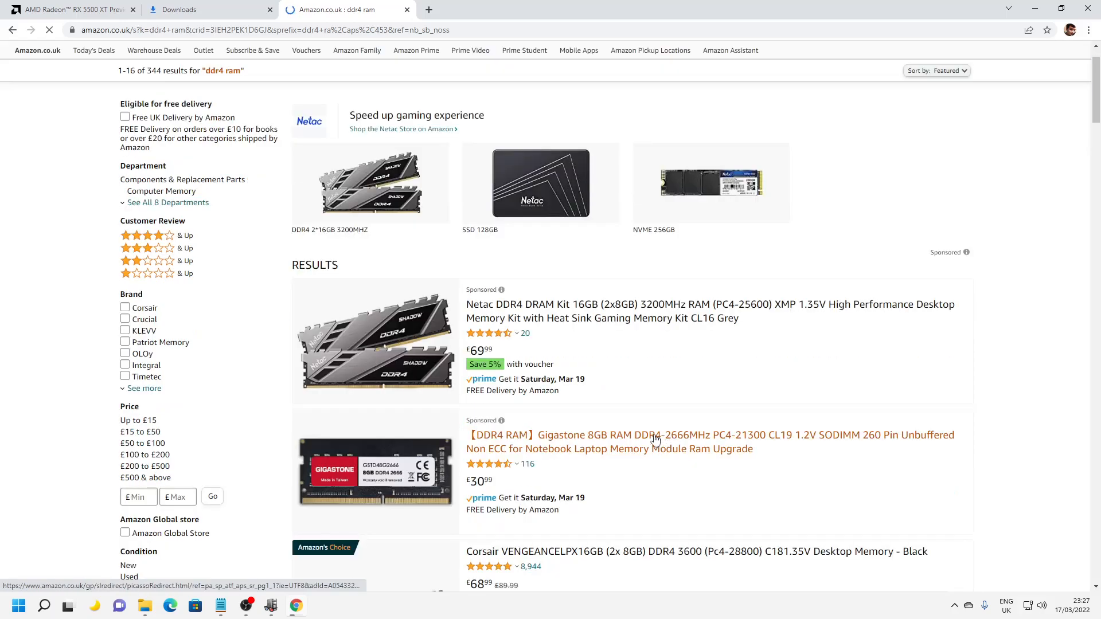
scroll(656, 441, "down", 2)
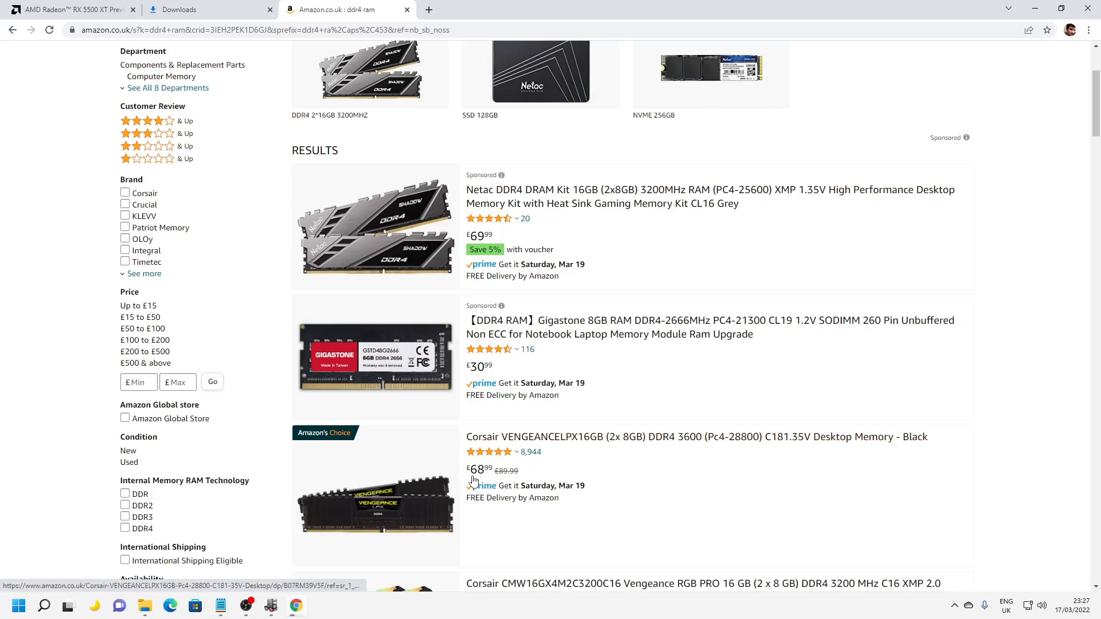
left_click(304, 604)
scroll(694, 274, "up", 5)
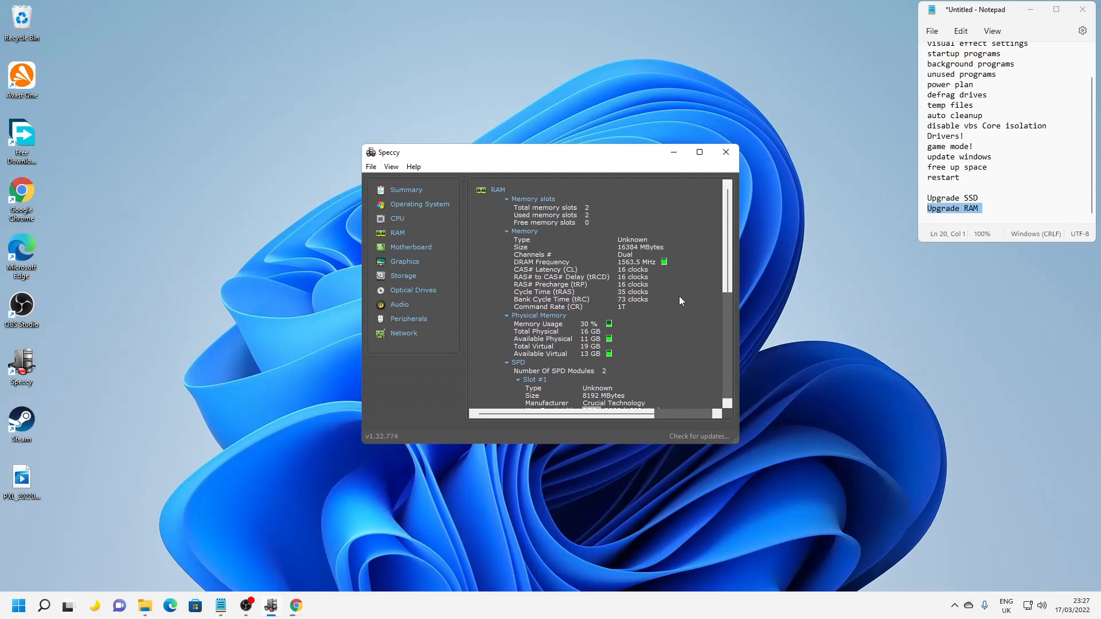
- Switch to the OBS Studio window
mouse_move(294, 614)
left_click(246, 606)
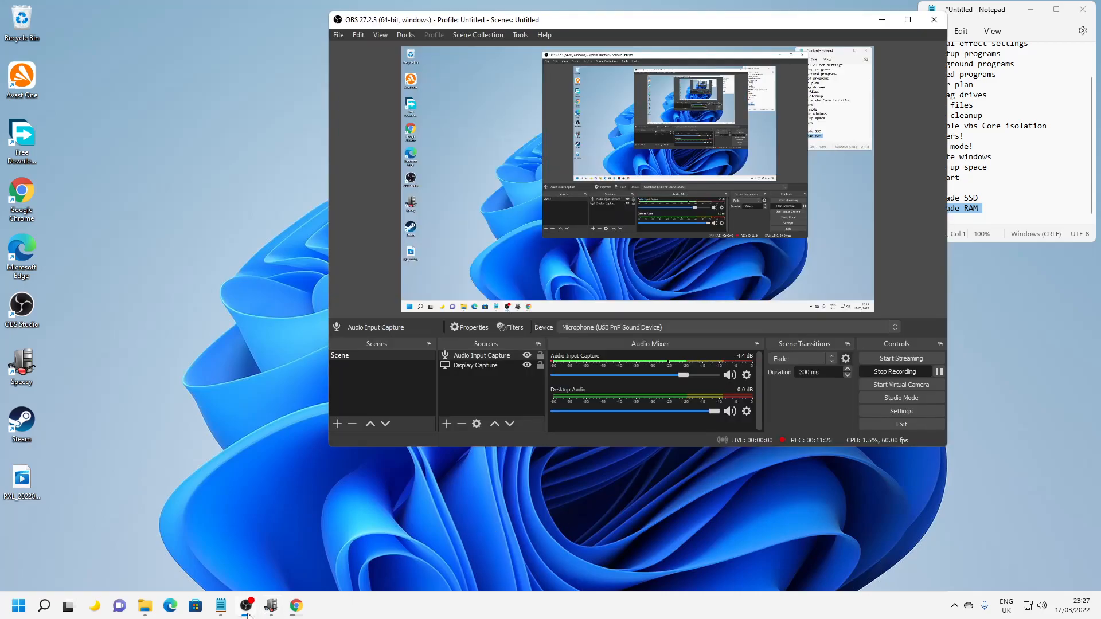